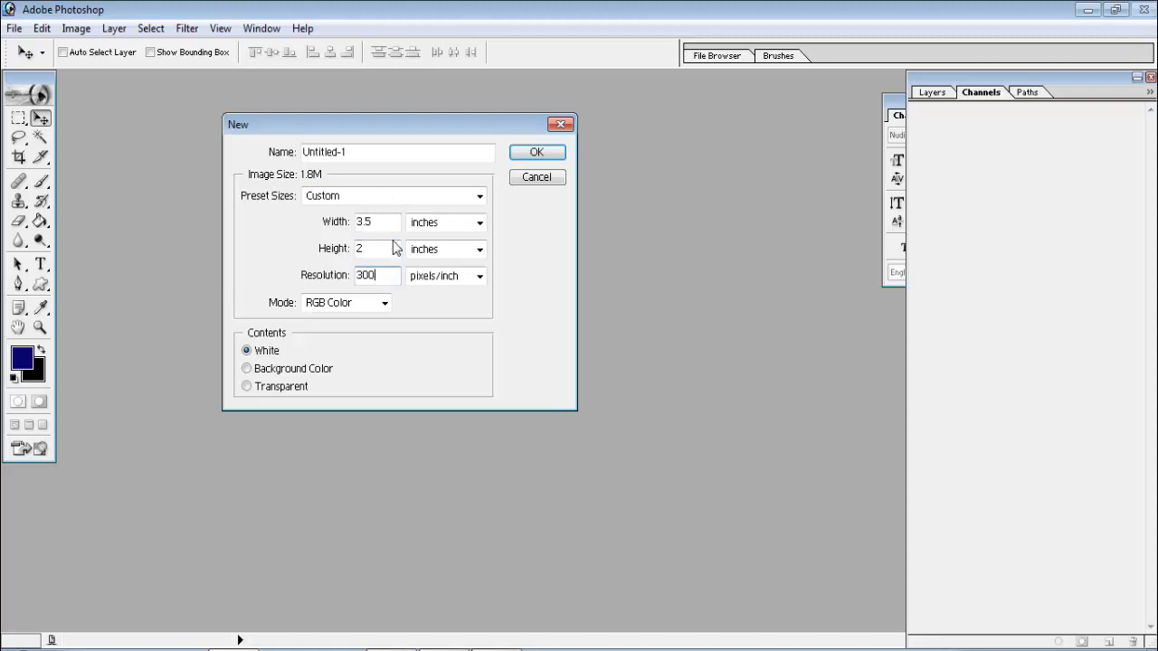
# Create a white RGB document of 3.5 x 2 inches at 300 pixels/inch, maximize its window and bring the Character settings into view
pyautogui.click(546, 156)
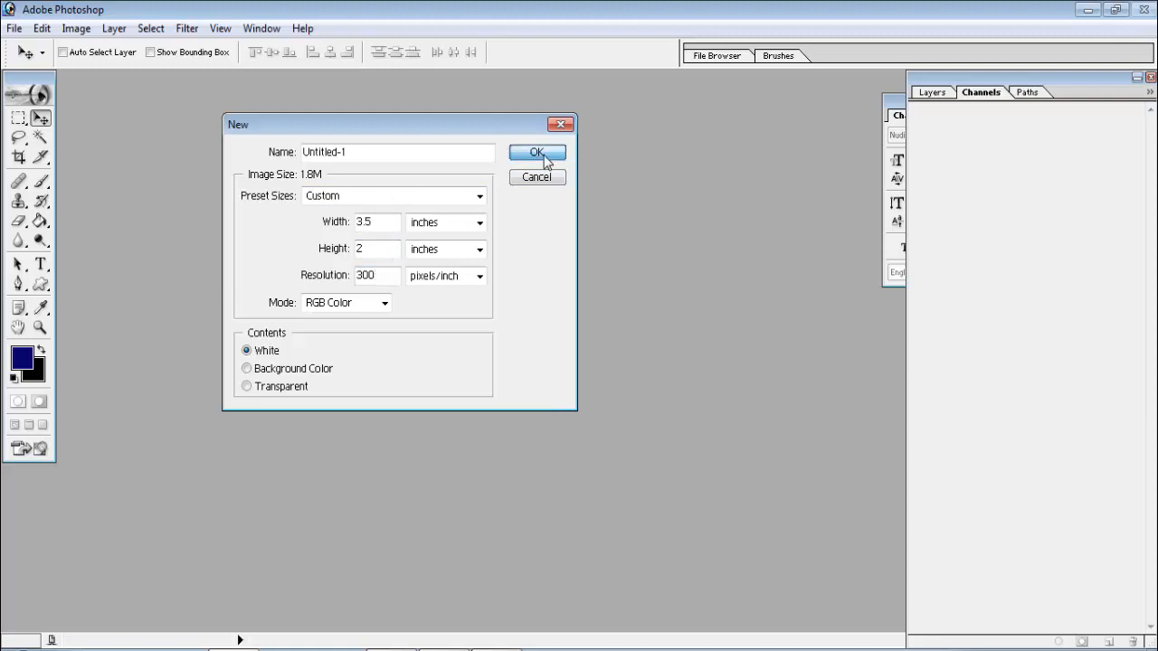
pyautogui.click(624, 88)
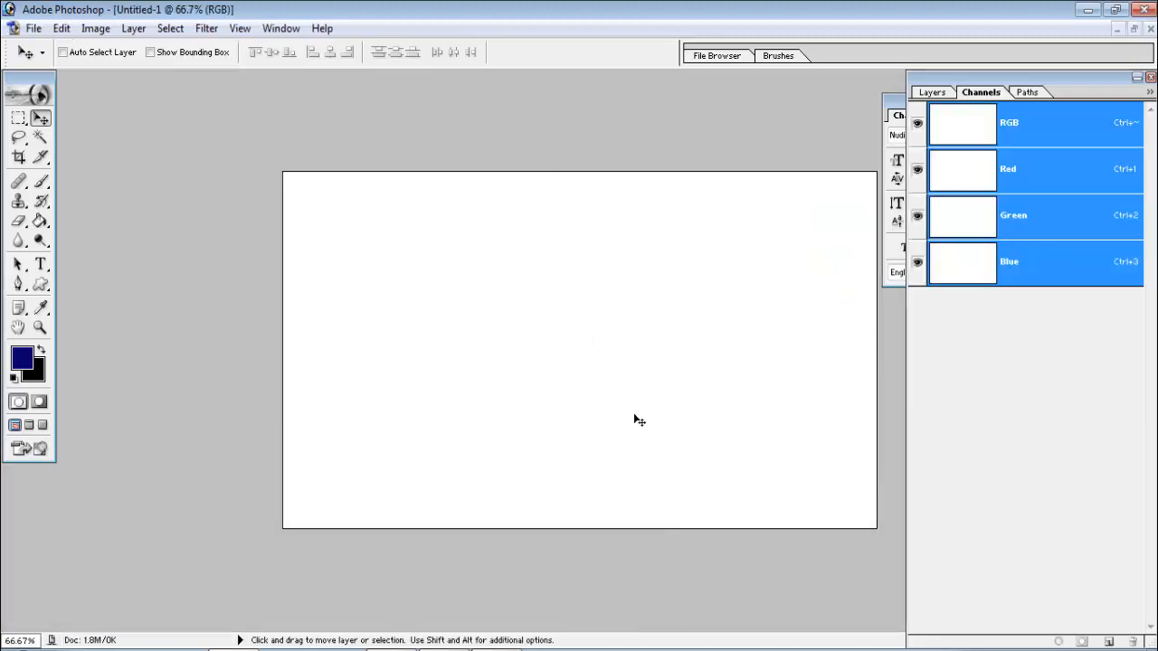
pyautogui.click(902, 113)
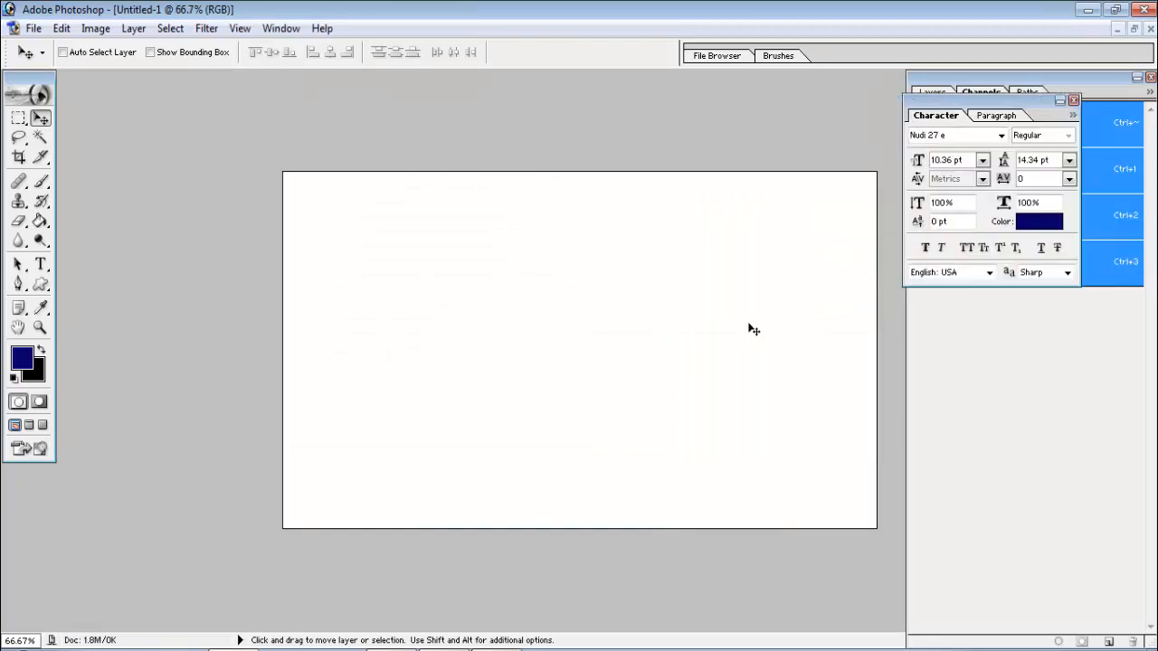
pyautogui.scroll(-5, 749, 324)
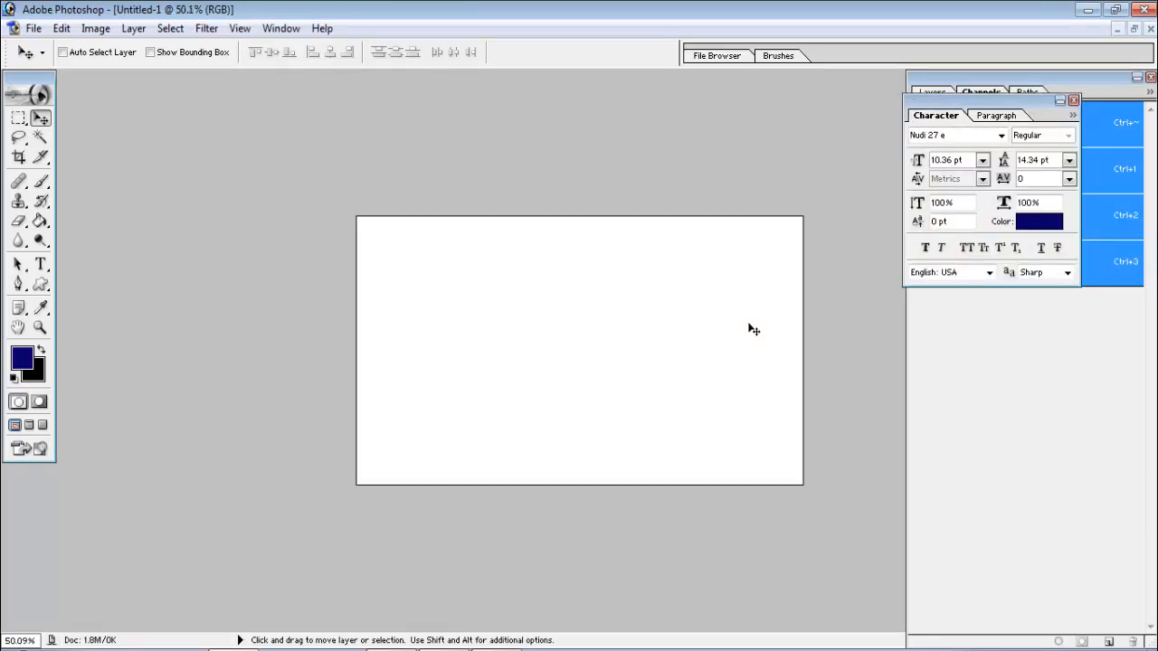
pyautogui.scroll(4, 749, 325)
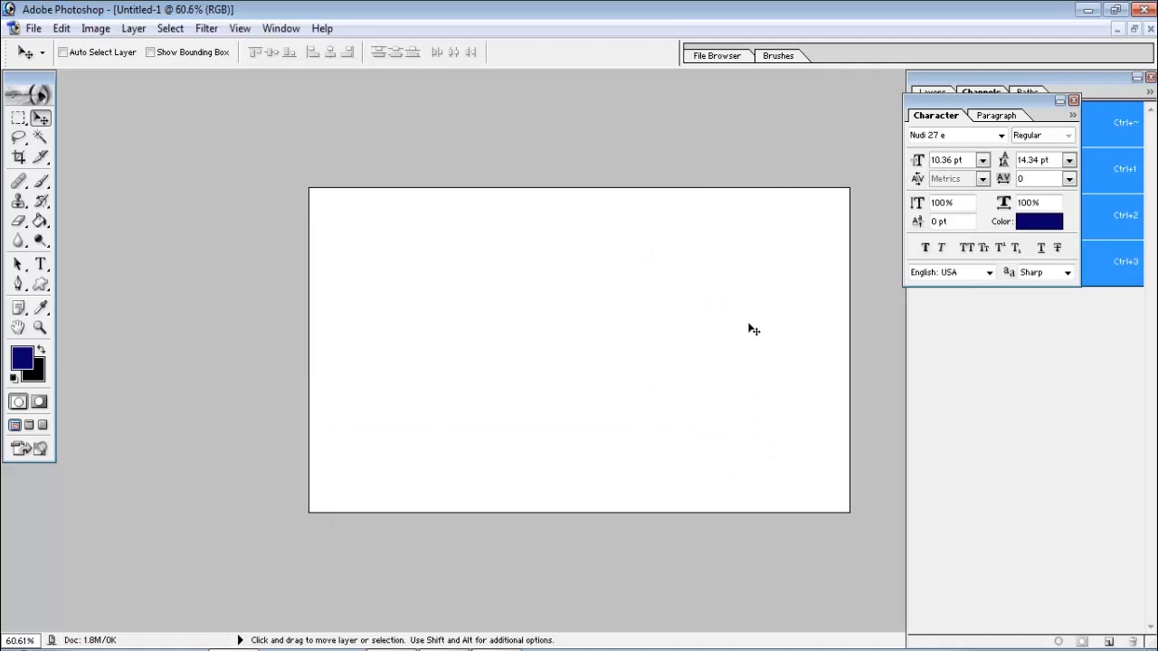
pyautogui.scroll(-1, 749, 330)
pyautogui.scroll(1, 750, 330)
# Show the rulers and place two horizontal and two vertical guides just inside the four edges of the card
pyautogui.click(240, 29)
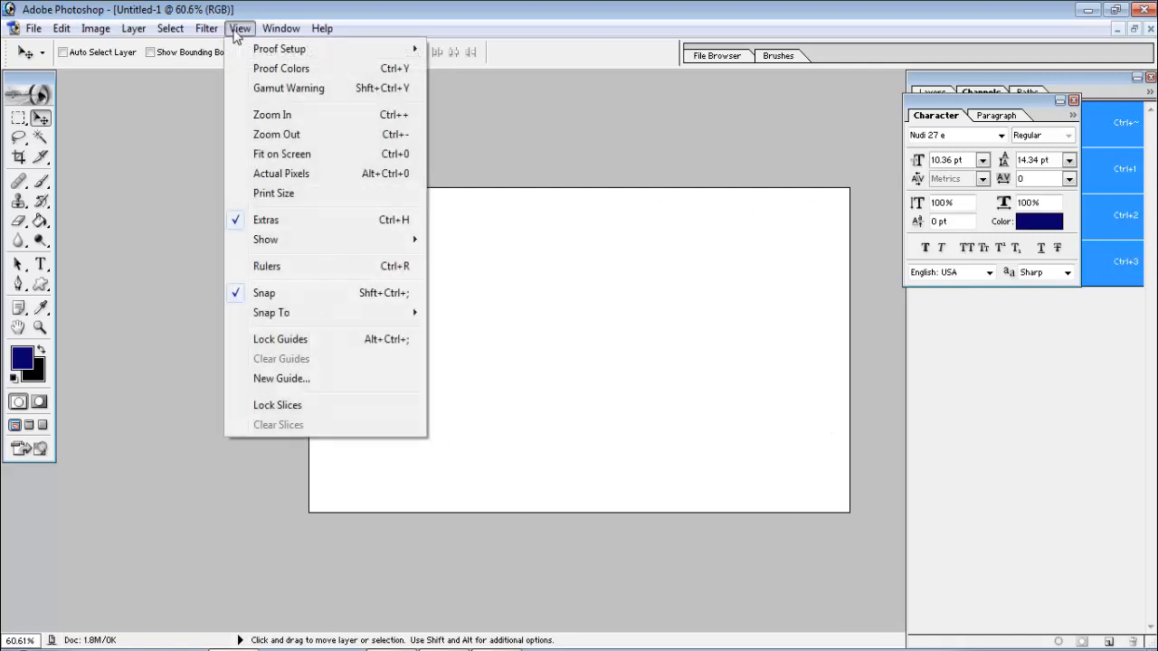
pyautogui.click(287, 269)
pyautogui.moveTo(456, 78); pyautogui.dragTo(463, 210)
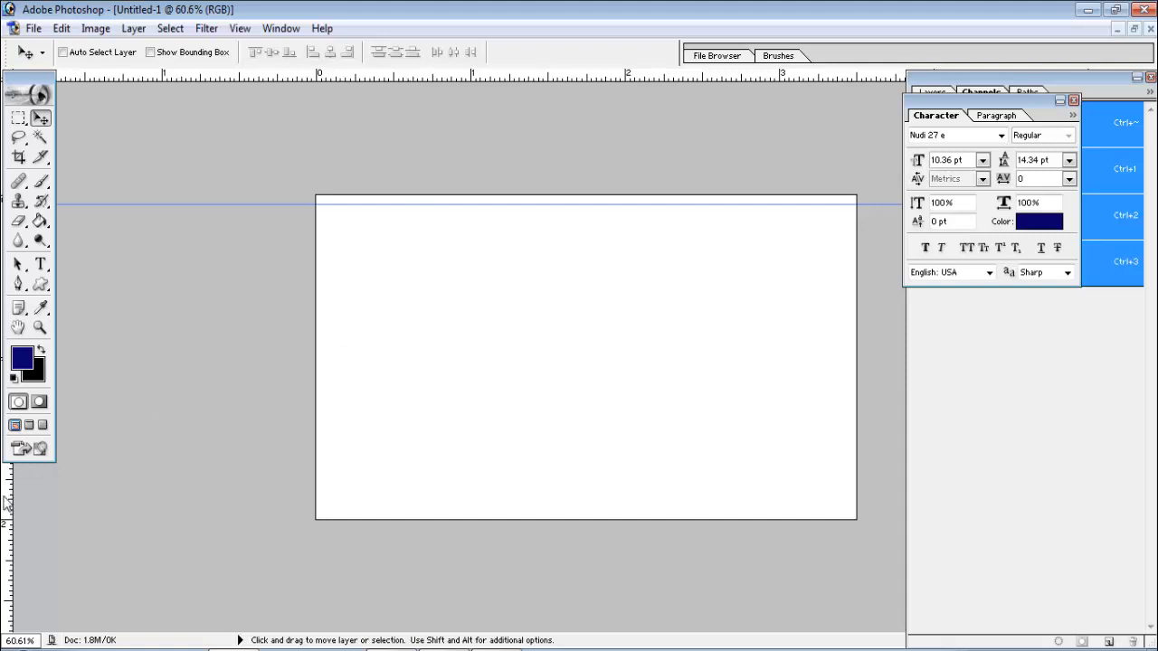
pyautogui.moveTo(8, 495); pyautogui.dragTo(329, 499)
pyautogui.moveTo(9, 511); pyautogui.dragTo(853, 509)
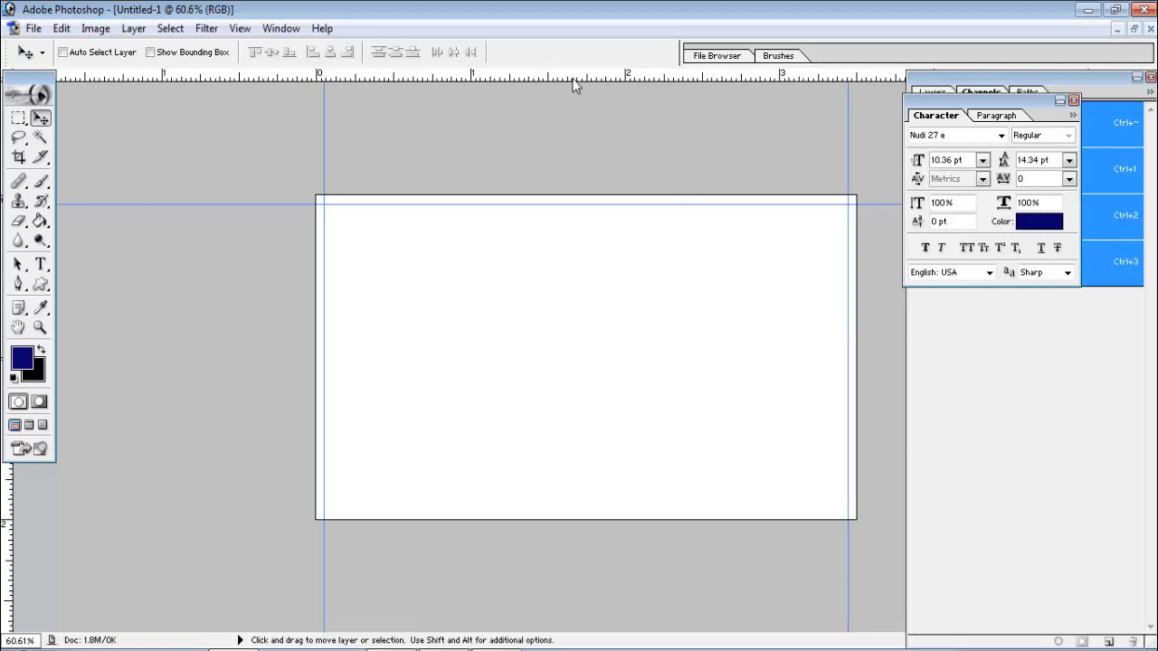
pyautogui.moveTo(572, 79); pyautogui.dragTo(606, 514)
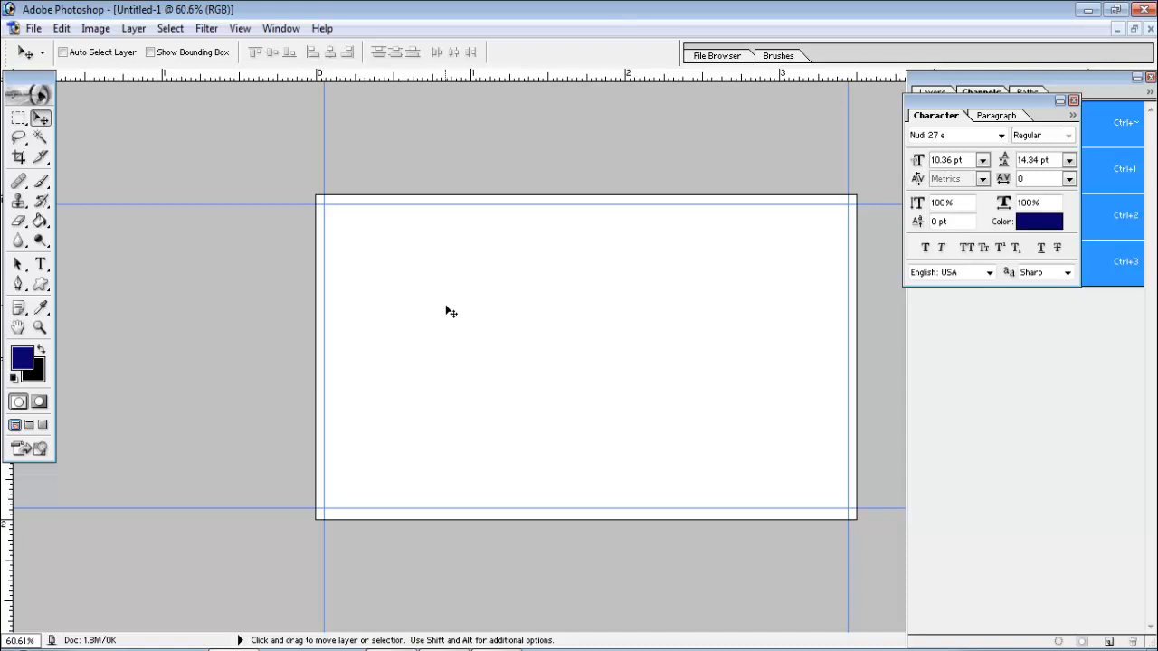
# Switch to the desktop and view the sample ID card image hqdefault in the image viewer
pyautogui.click(1086, 18)
pyautogui.doubleClick(665, 199)
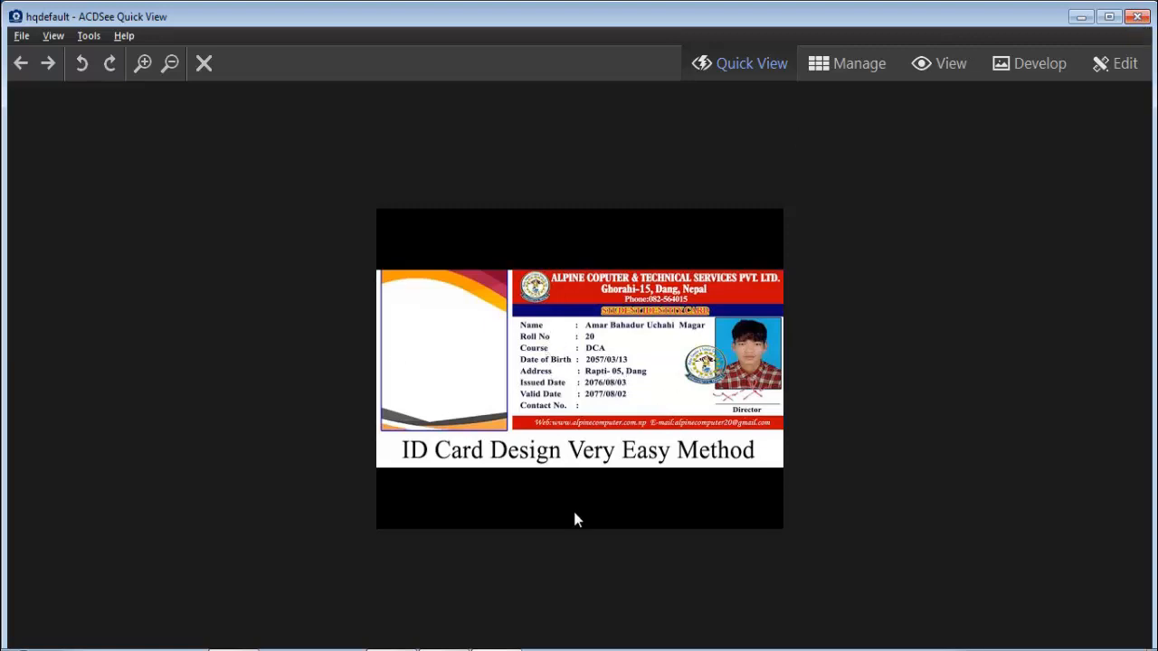
pyautogui.click(1136, 17)
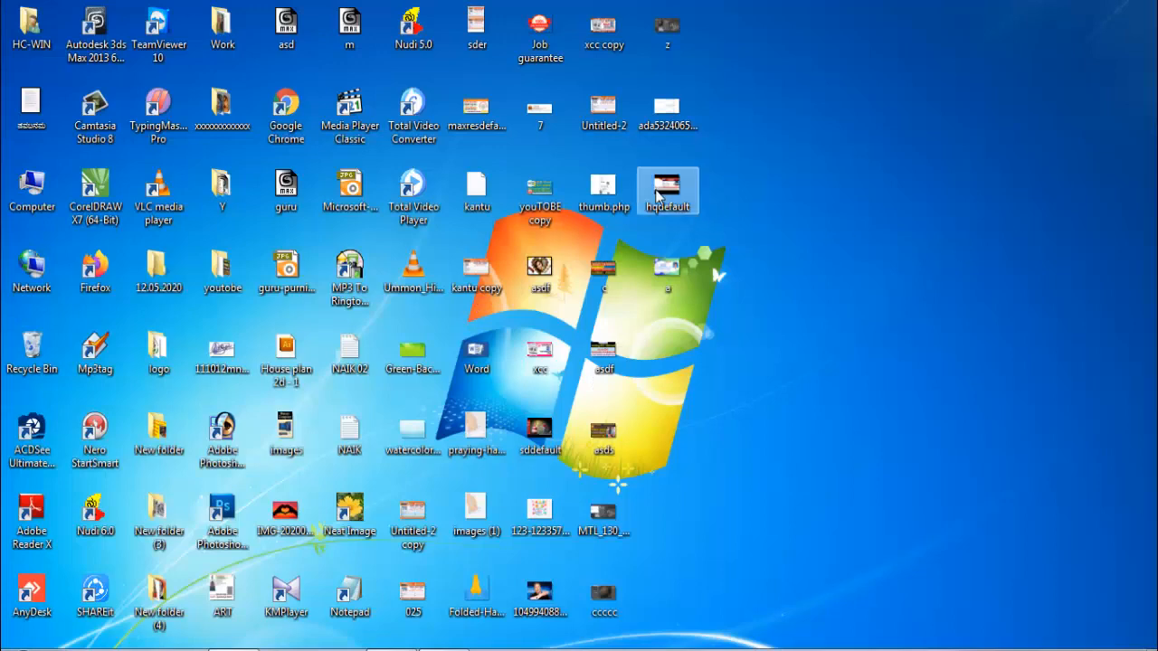
# Open the hqdefault image from the desktop in Photoshop and arrange it beside the blank card as a reference
pyautogui.moveTo(655, 189); pyautogui.dragTo(517, 406)
pyautogui.moveTo(208, 94); pyautogui.dragTo(641, 104)
pyautogui.click(312, 203)
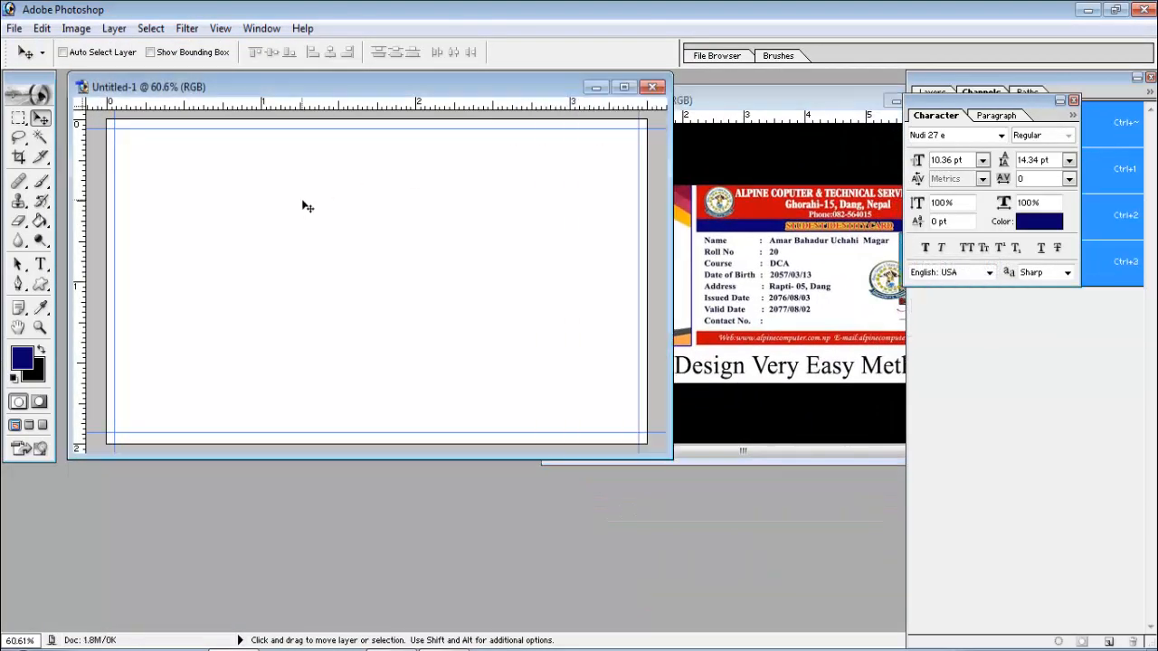
pyautogui.click(789, 312)
pyautogui.click(226, 205)
pyautogui.click(760, 100)
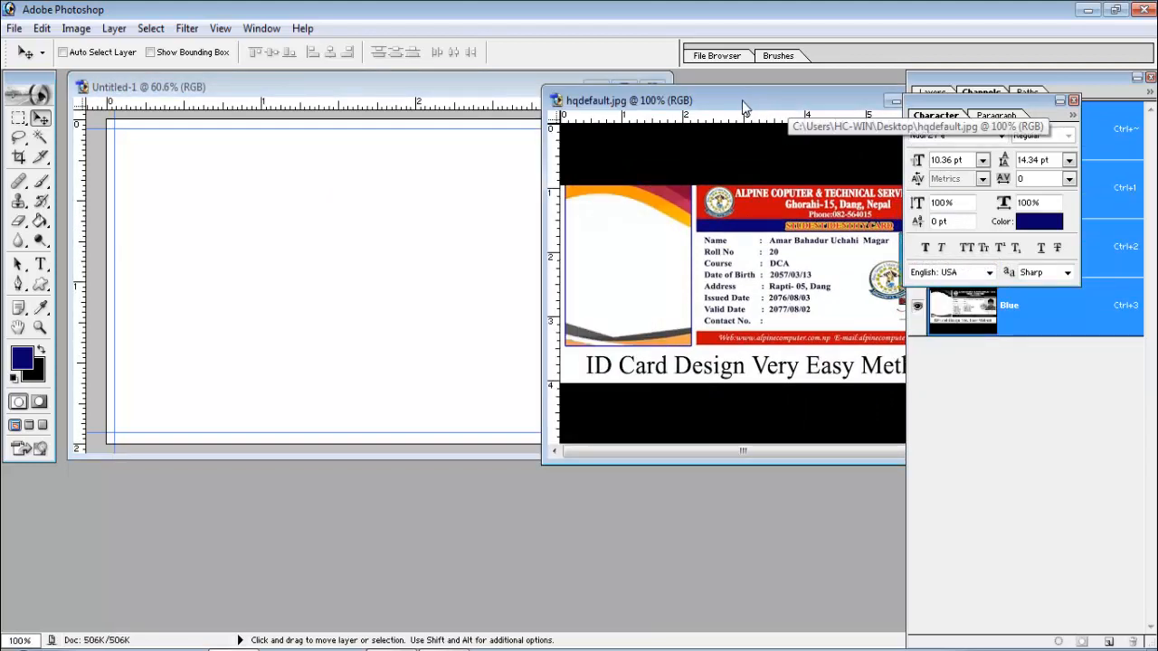
pyautogui.moveTo(760, 99); pyautogui.dragTo(771, 92)
# Start a text layer in the upper part of the blank card and set its font to Arial
pyautogui.click(40, 264)
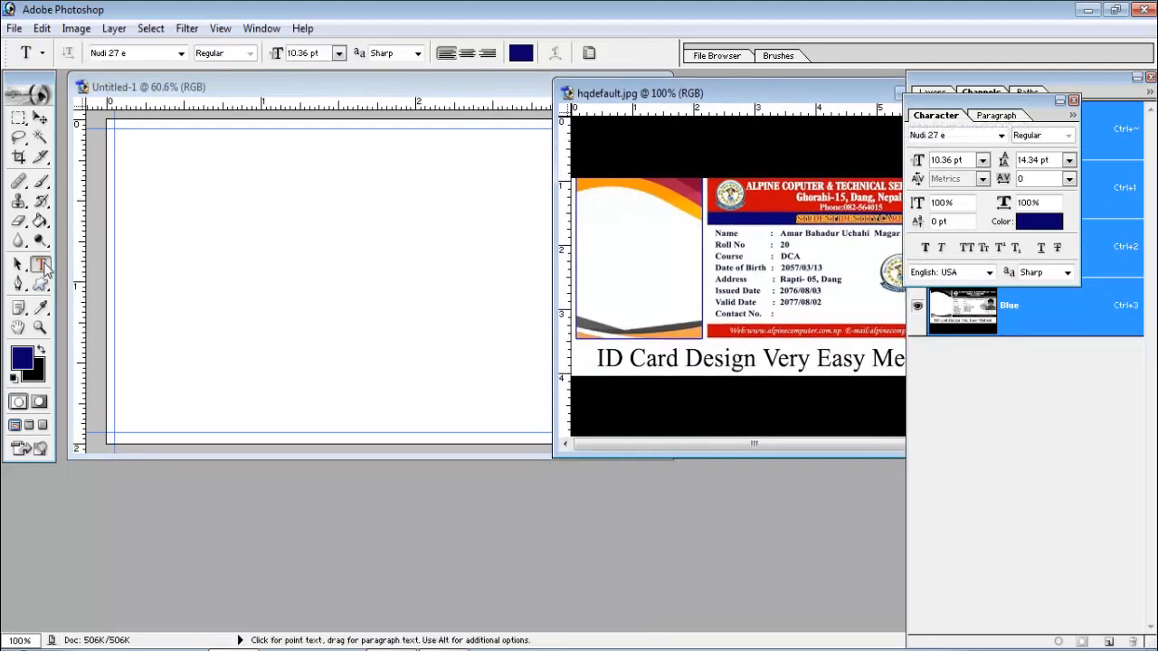
pyautogui.click(158, 210)
pyautogui.click(159, 210)
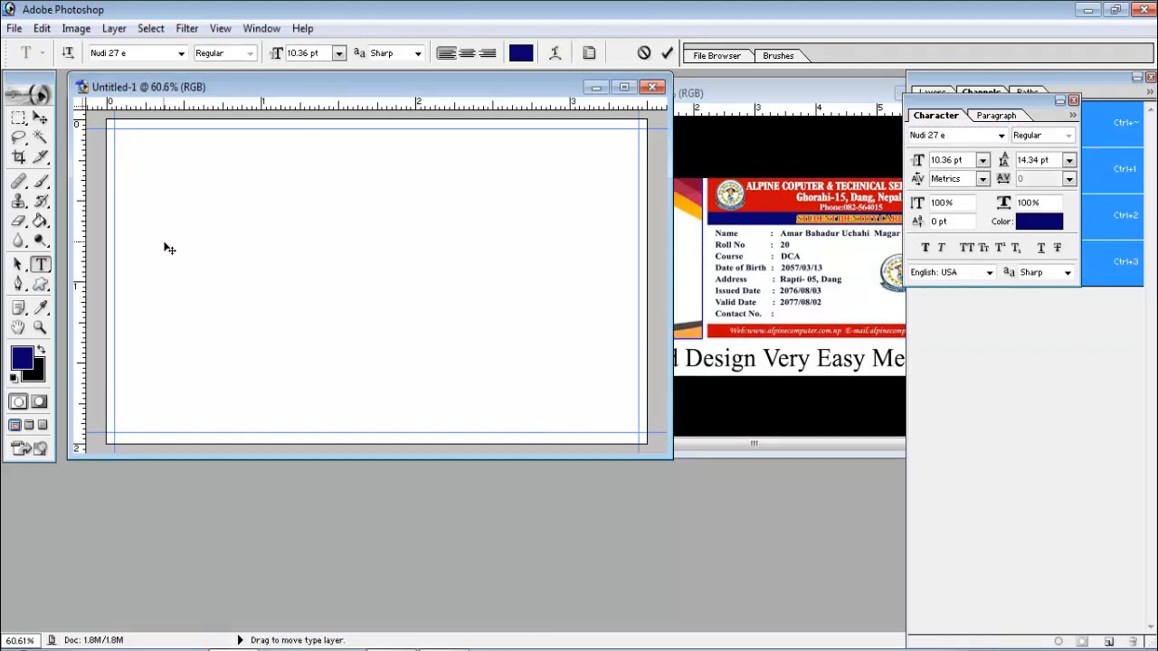
pyautogui.write('a')
pyautogui.press('BackSpace')
pyautogui.click(181, 52)
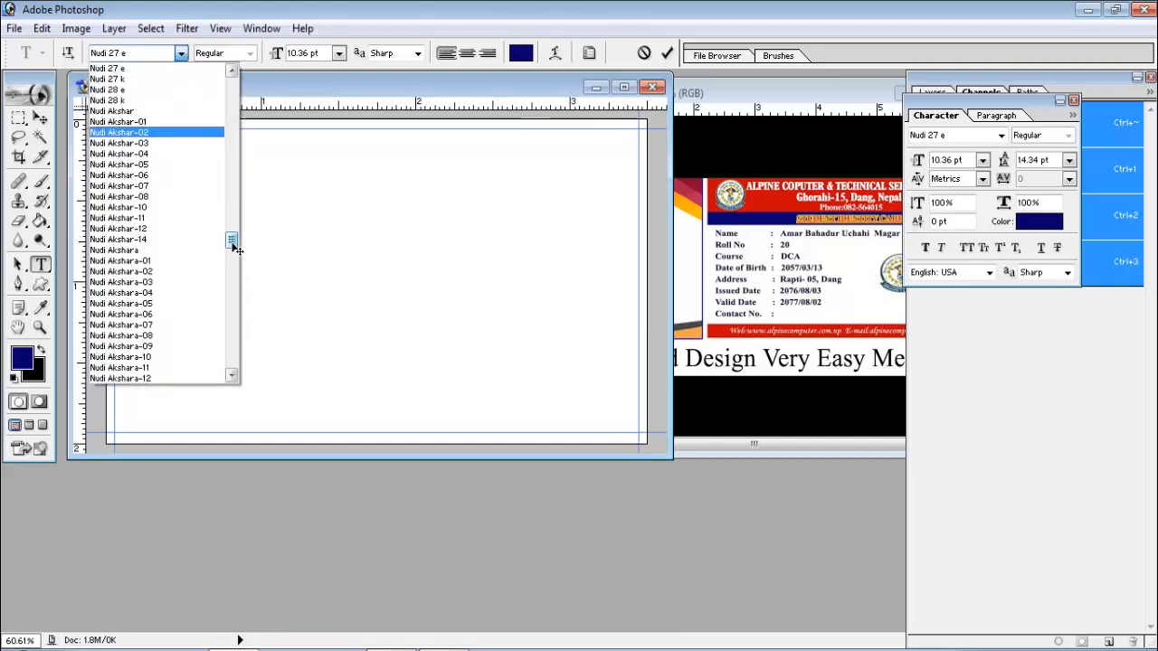
pyautogui.moveTo(232, 240); pyautogui.dragTo(232, 83)
pyautogui.click(155, 112)
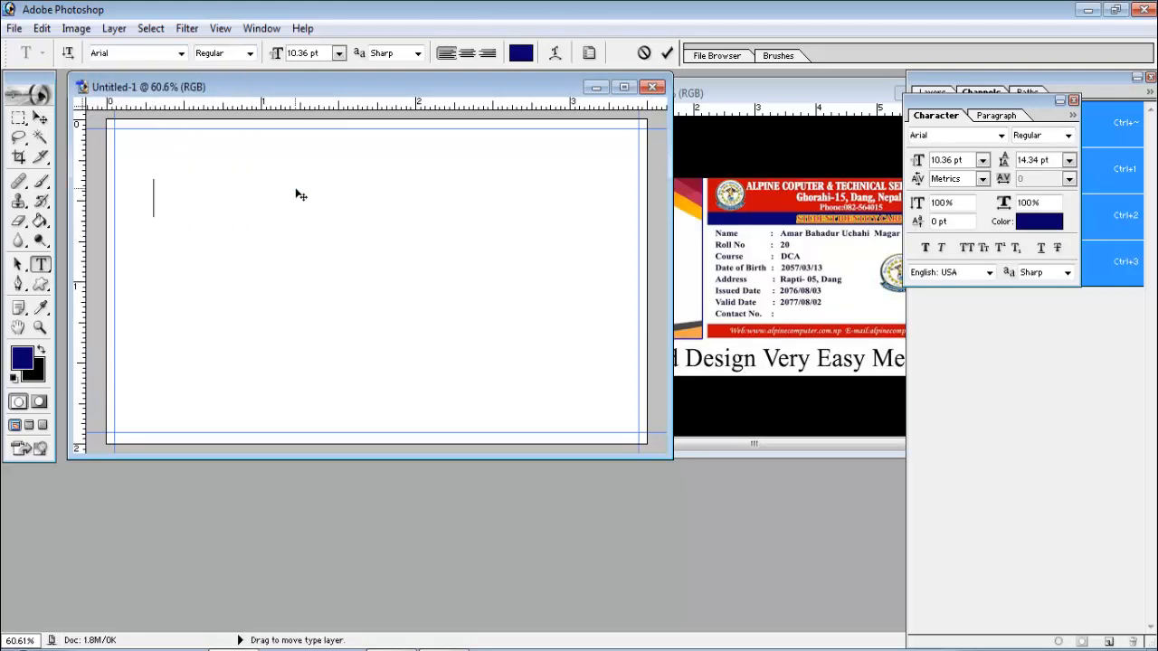
# Enter the first three field labels on separate lines: Name, Roll No and Course
pyautogui.write('Name')
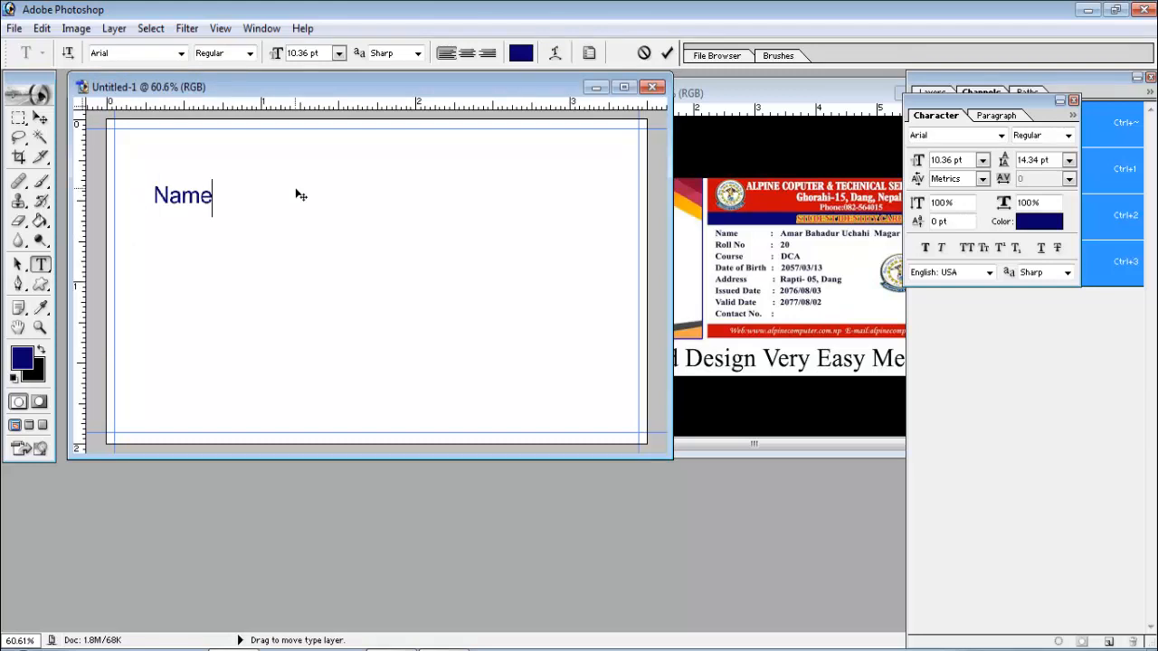
pyautogui.press('Return')
pyautogui.write('Roll No')
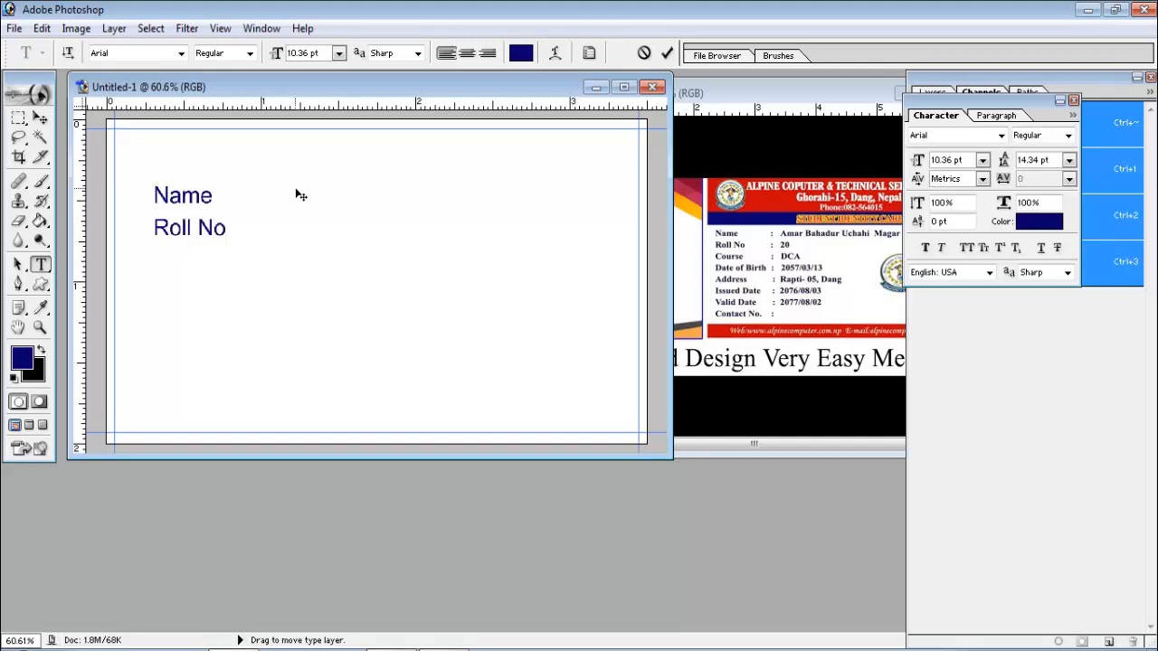
pyautogui.press('Return')
pyautogui.write('Coursc')
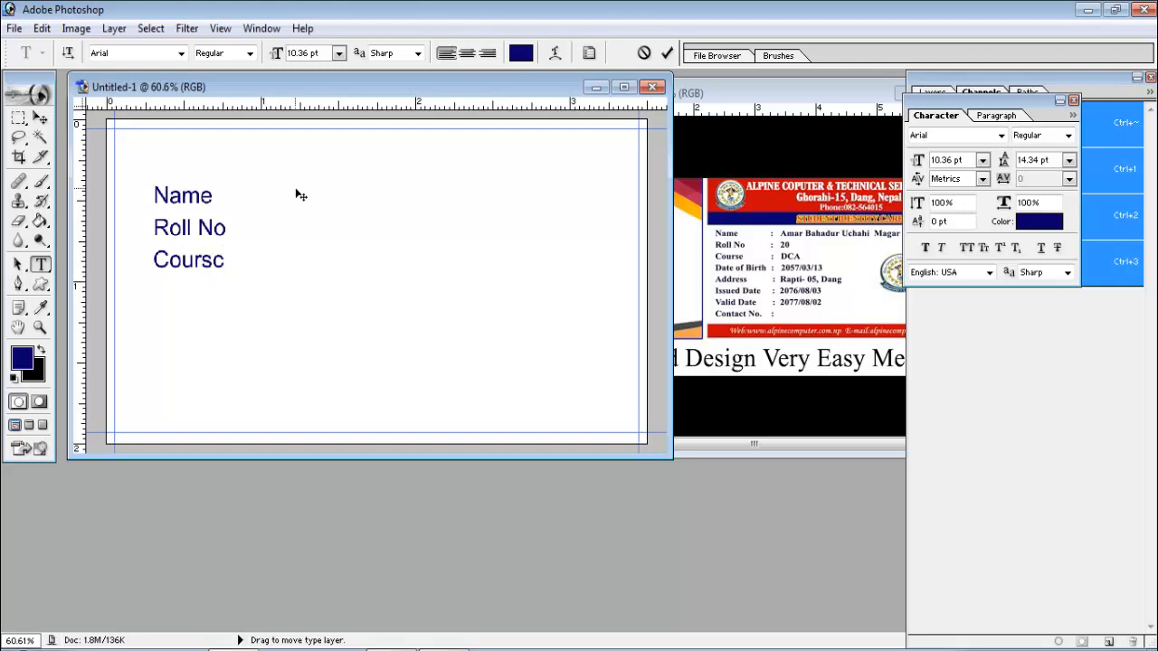
pyautogui.press('BackSpace')
pyautogui.write('e')
pyautogui.press('Return')
# Add the labels Date of Birth and Address on separate lines below Course
pyautogui.write('Date')
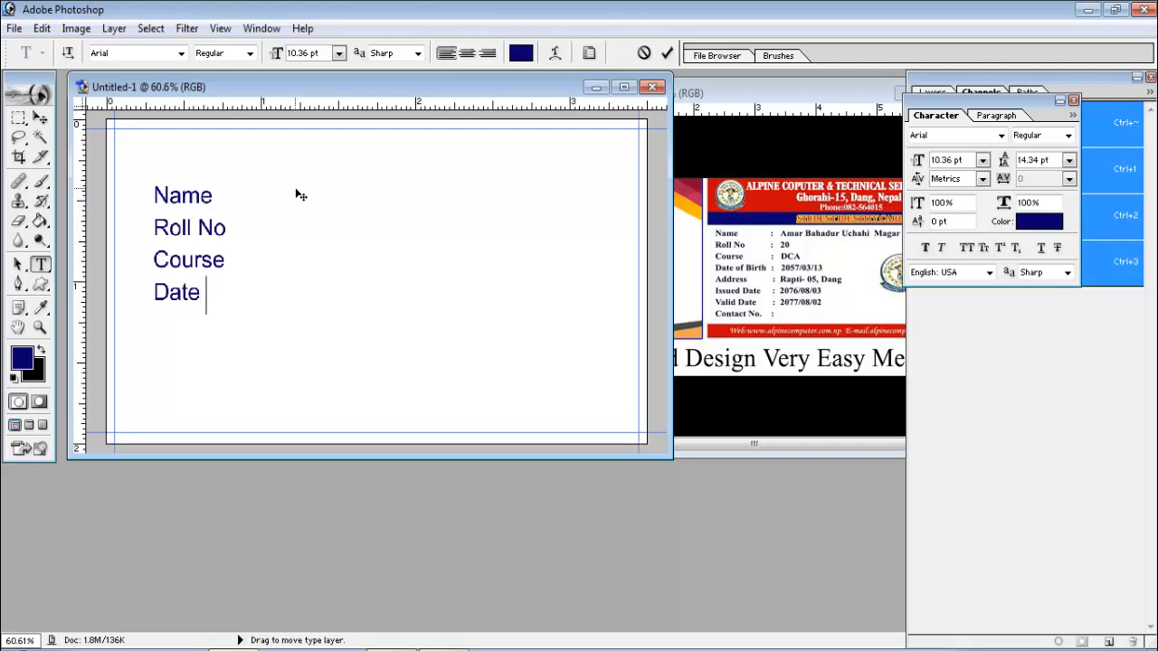
pyautogui.write(' of Bi')
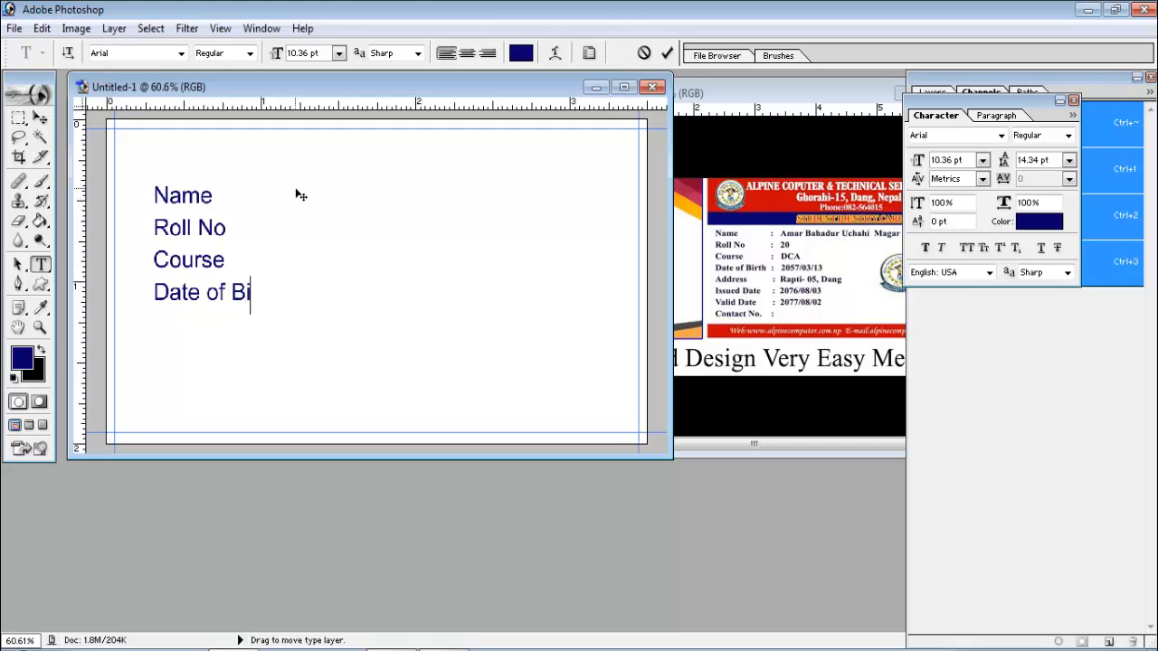
pyautogui.write('rth')
pyautogui.press('Return')
pyautogui.write('of Birth Add')
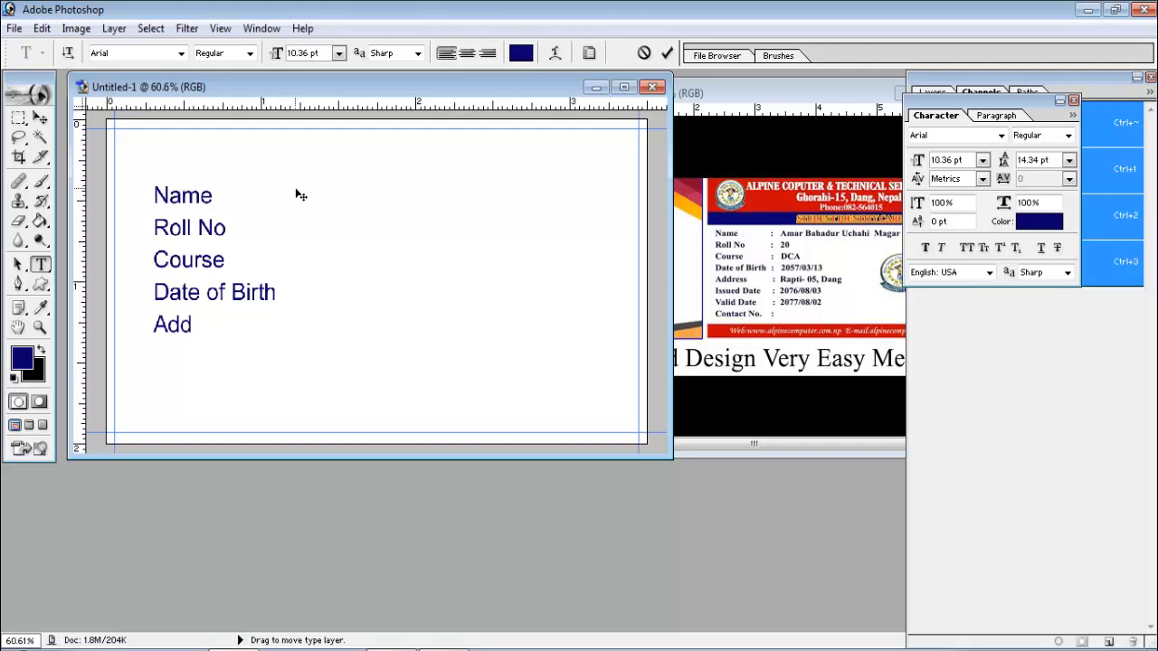
pyautogui.write('ress')
pyautogui.press('Return')
# Add the labels Issued Date, Valid Date and Contact No on separate lines below Address
pyautogui.write('Issue')
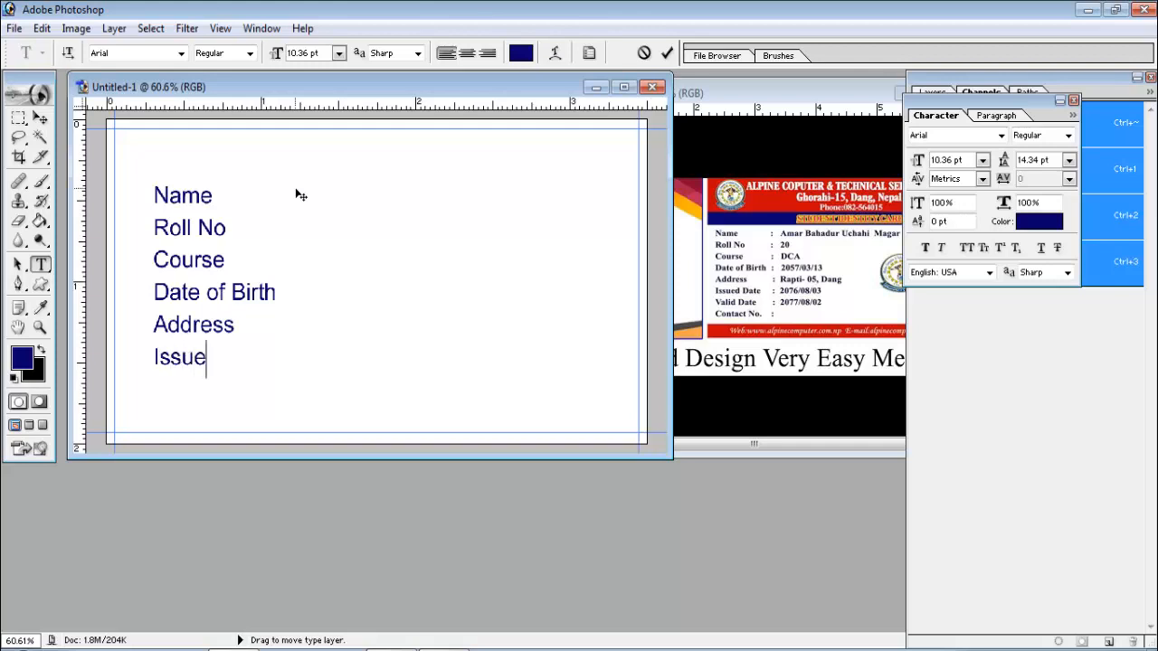
pyautogui.write('d Date')
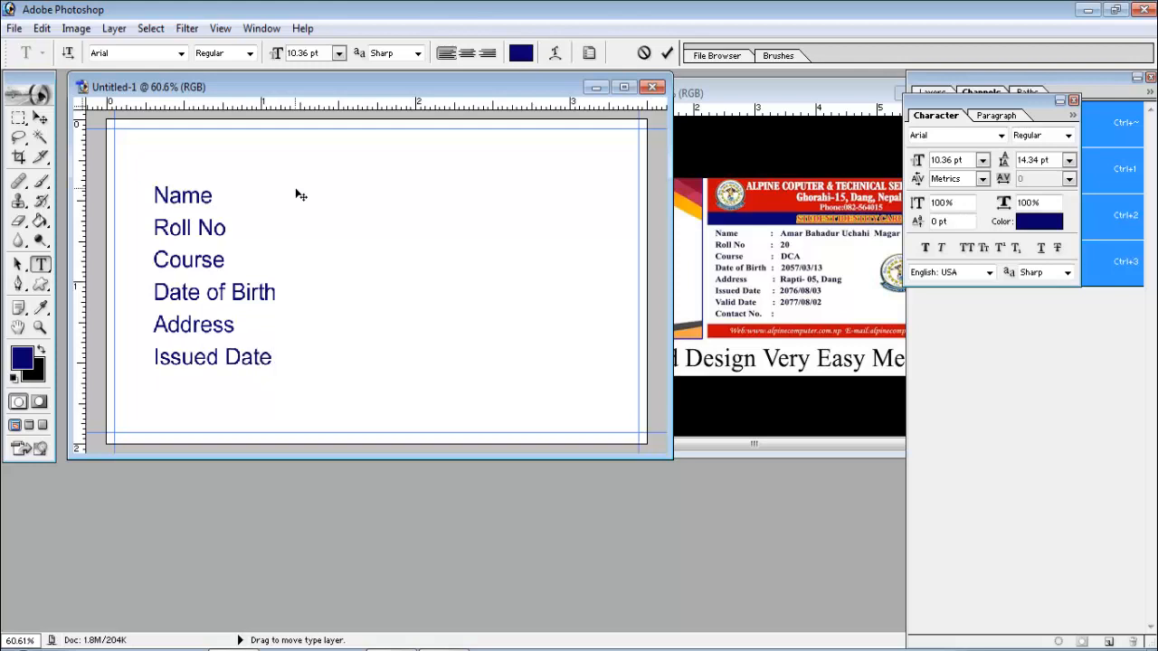
pyautogui.press('Return')
pyautogui.write('Valid D')
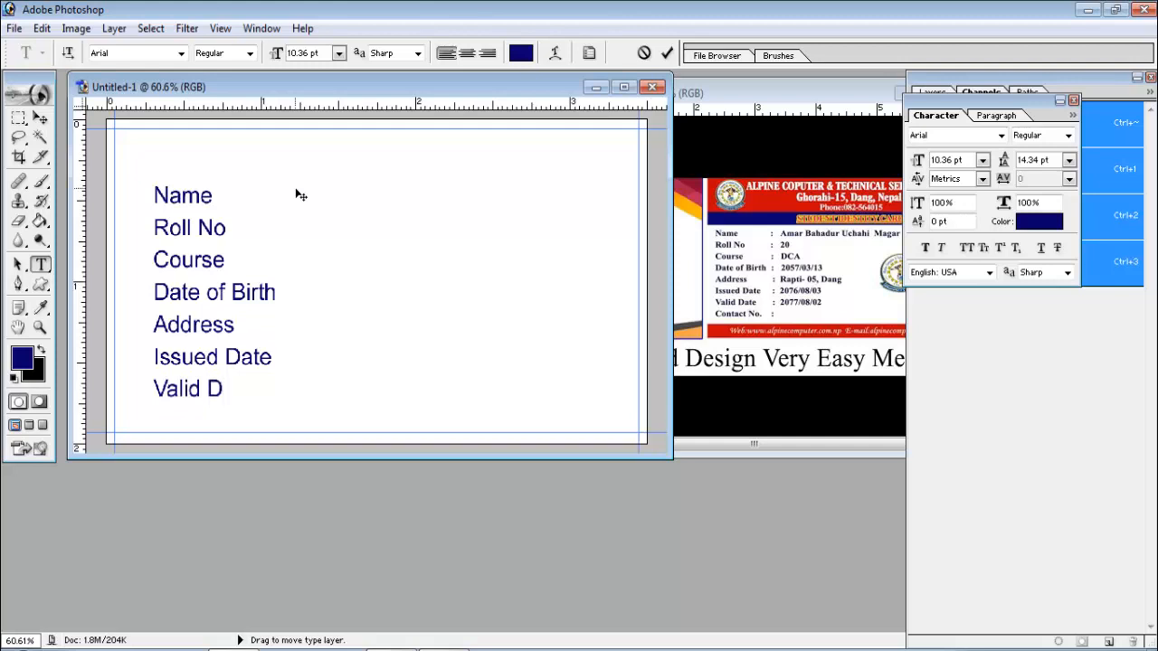
pyautogui.write('ate ')
pyautogui.write('Co')
pyautogui.write('n')
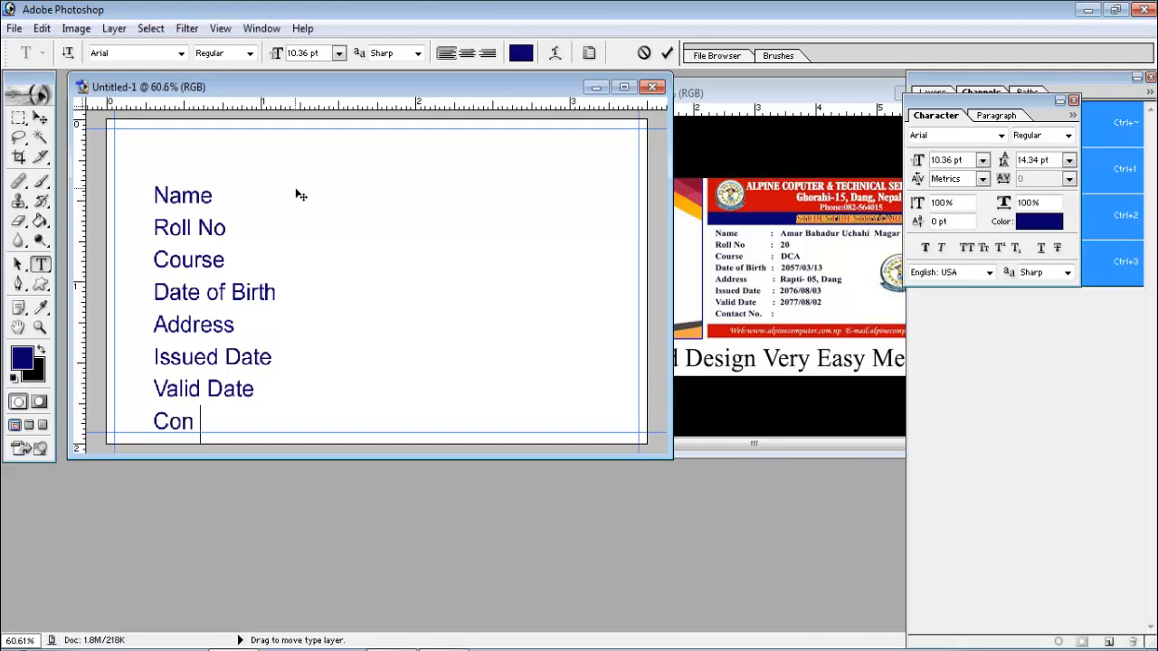
pyautogui.write('tact No')
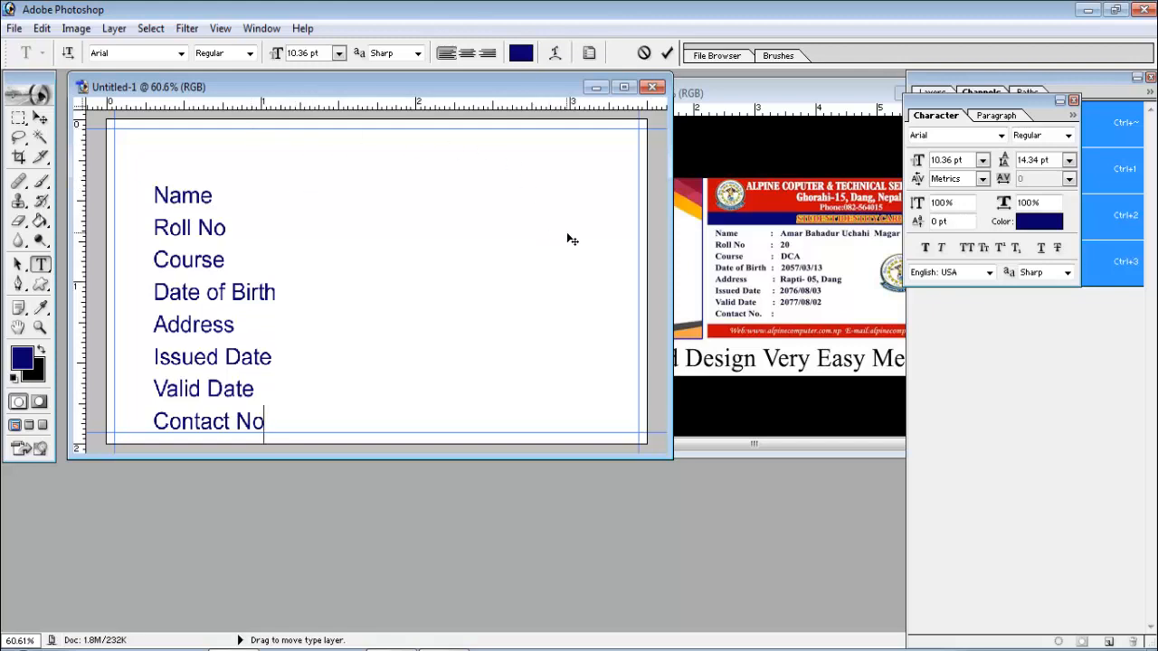
# Maximize the card document and shift the block of field labels closer to the left guide
pyautogui.click(625, 89)
pyautogui.click(40, 118)
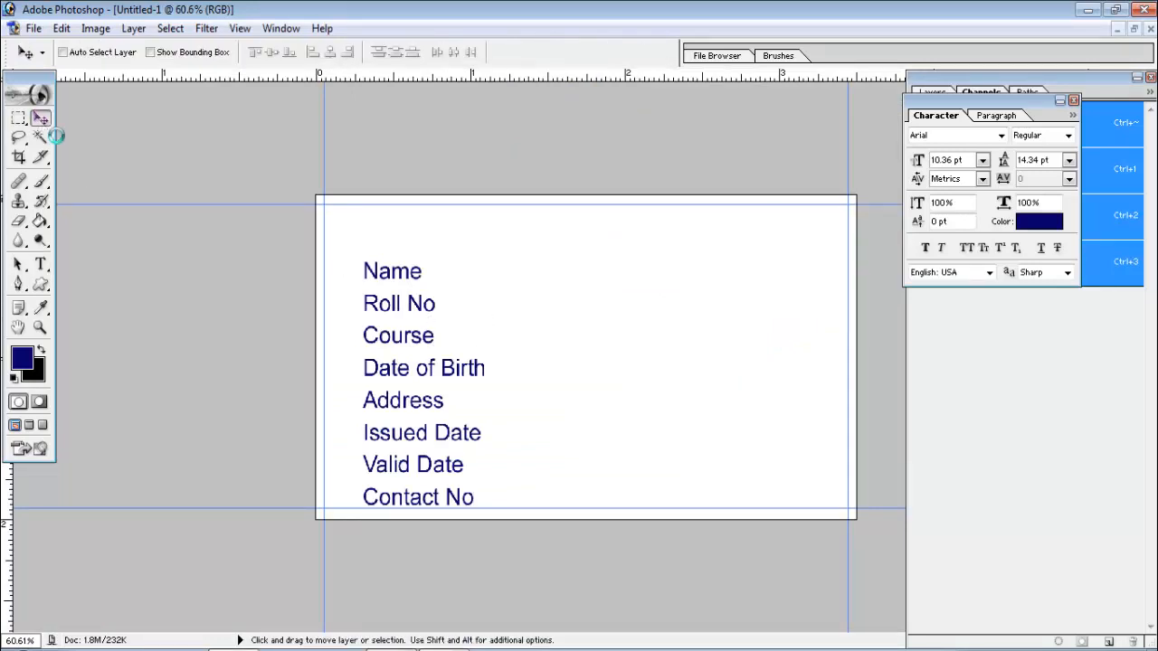
pyautogui.moveTo(434, 304); pyautogui.dragTo(403, 307)
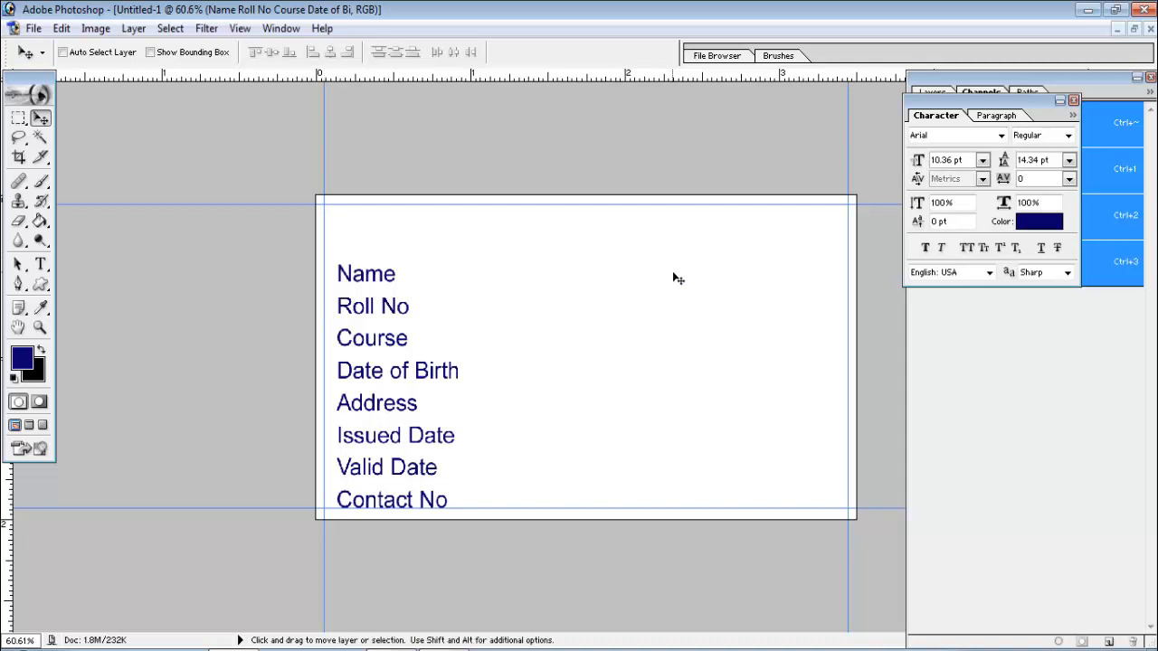
# Add the heading text "Digitech Computer Education" above the Name label, just below the top guide
pyautogui.click(41, 265)
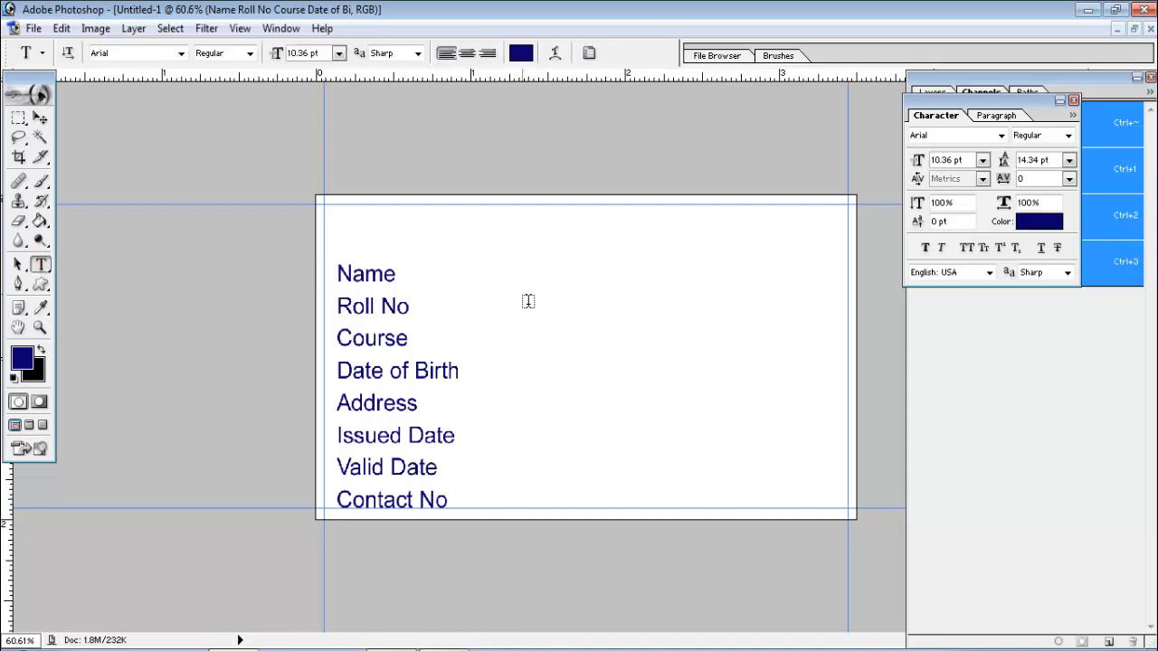
pyautogui.click(342, 239)
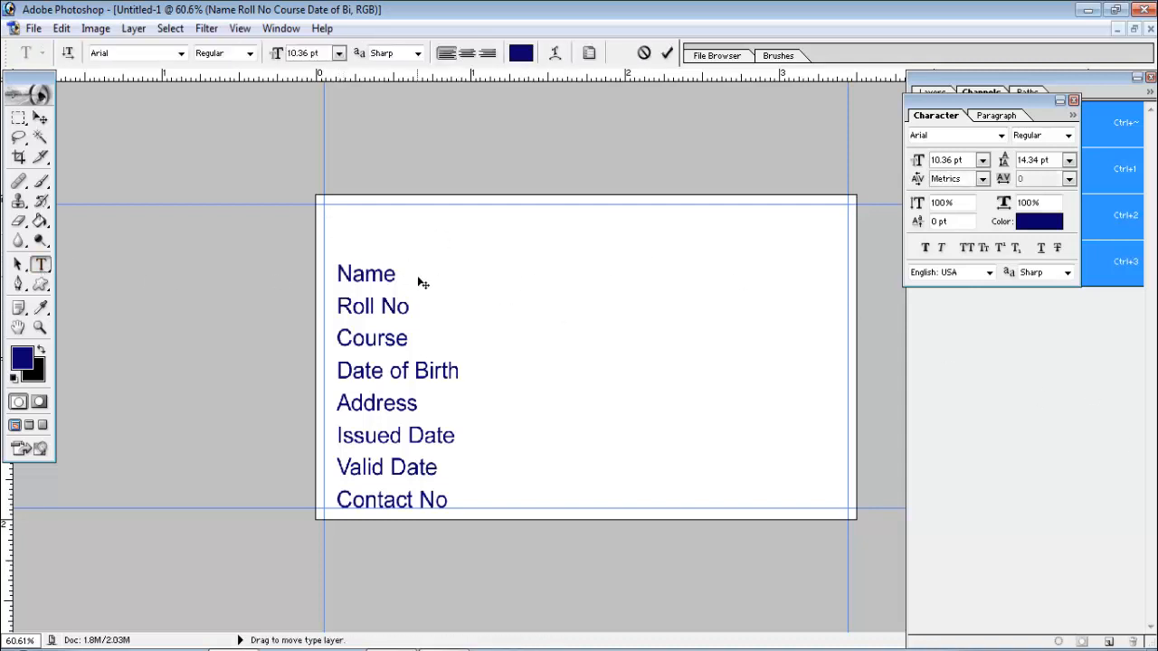
pyautogui.write('Digitech')
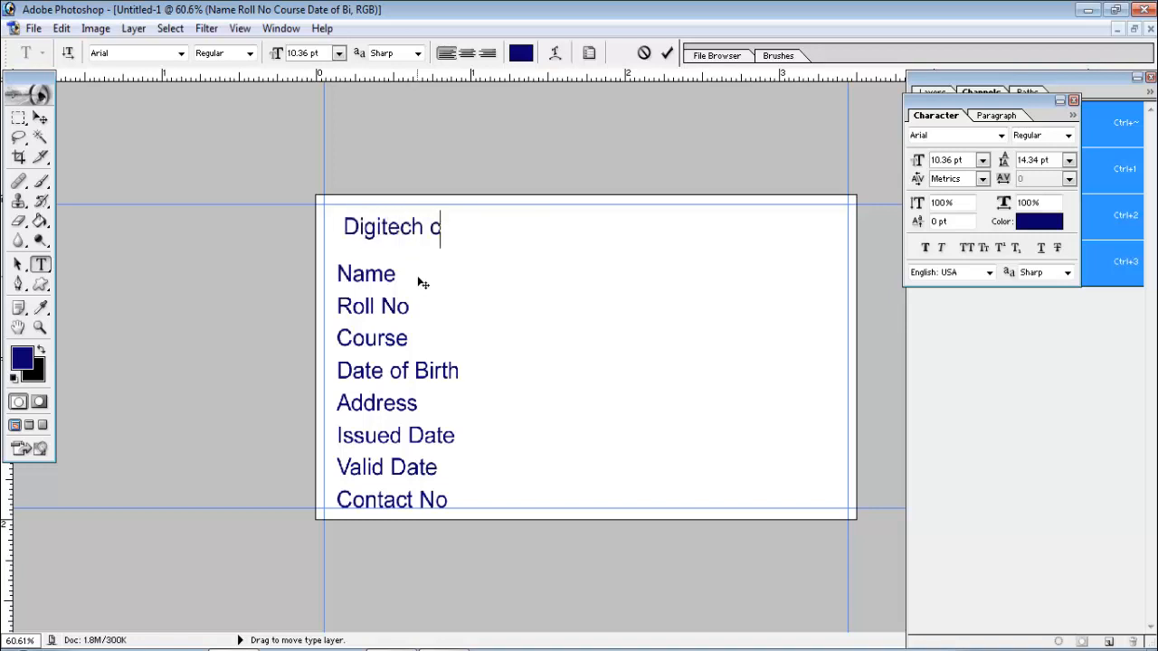
pyautogui.write(' c')
pyautogui.press('BackSpace')
pyautogui.write('Computer ')
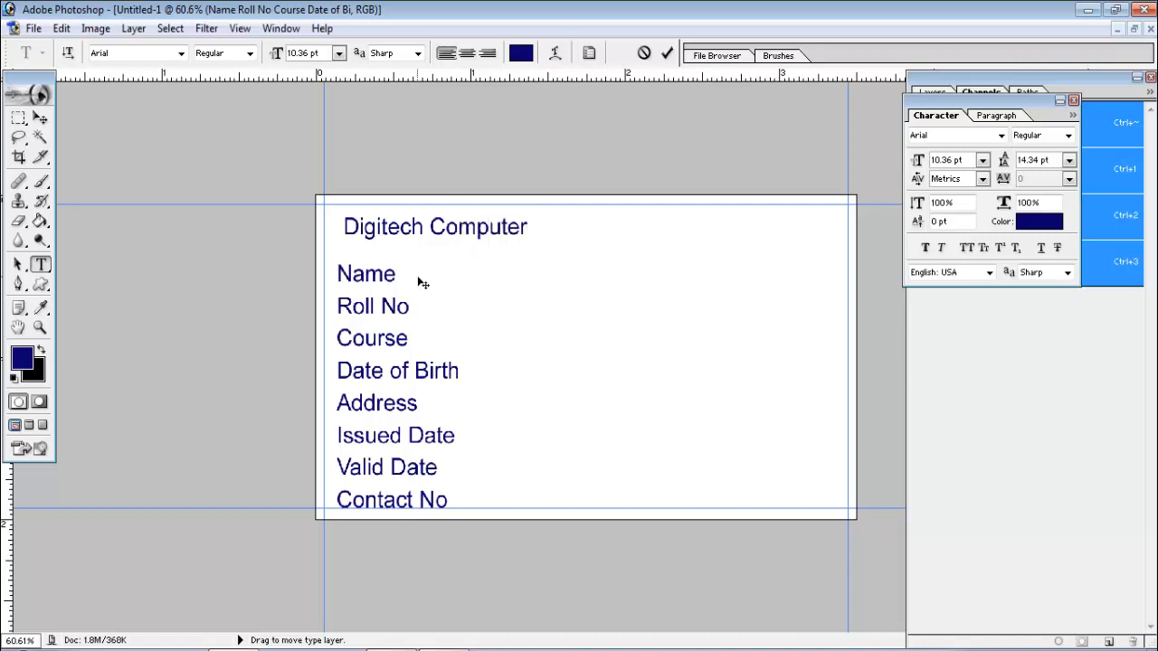
pyautogui.write('Ed ucation')
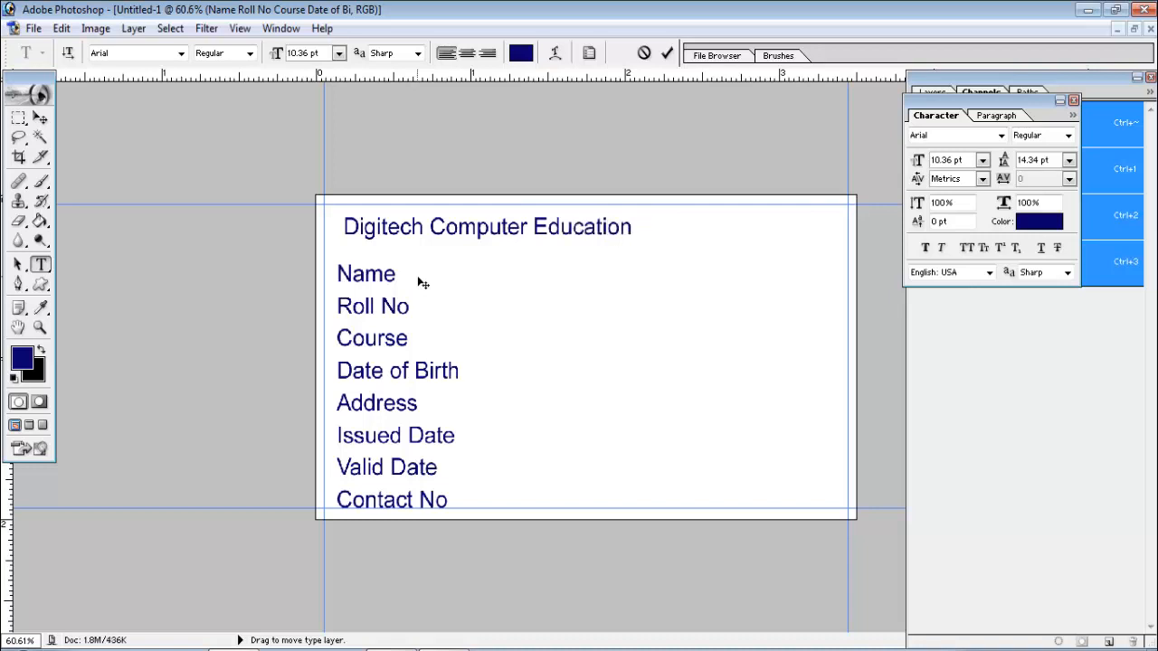
# Complete the heading with the word "Center" and shift it slightly up and toward the card's left guide
pyautogui.write(' Center')
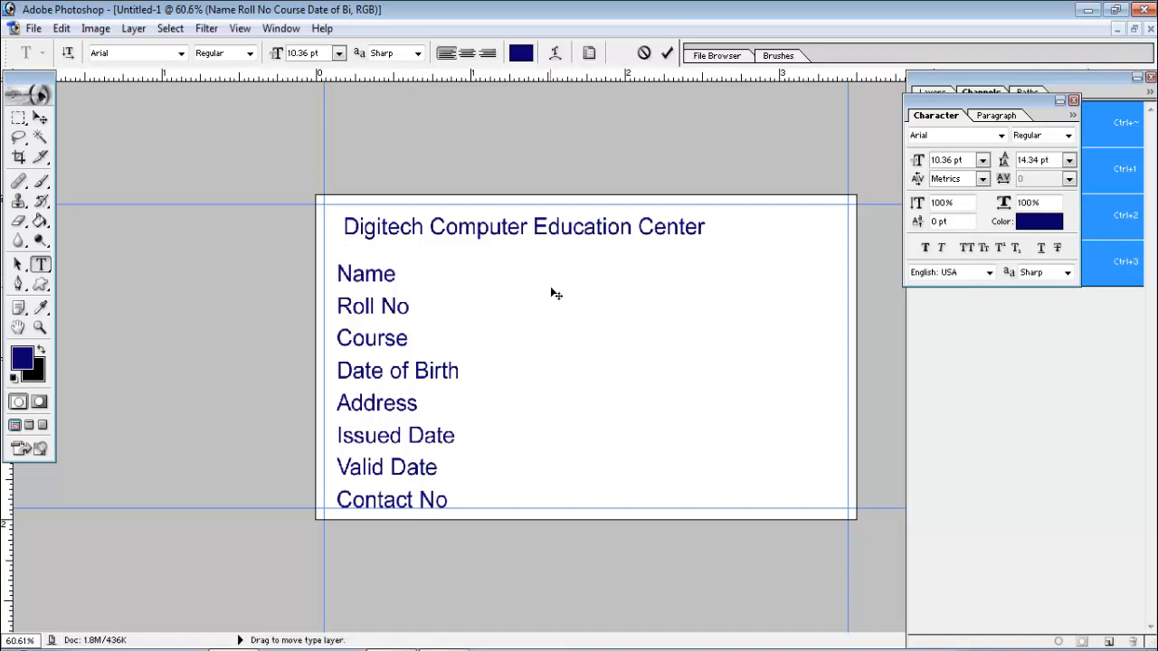
pyautogui.click(39, 117)
pyautogui.moveTo(559, 234)
pyautogui.mouseDown()
pyautogui.moveTo(541, 231)
pyautogui.moveTo(552, 228)
pyautogui.mouseUp()
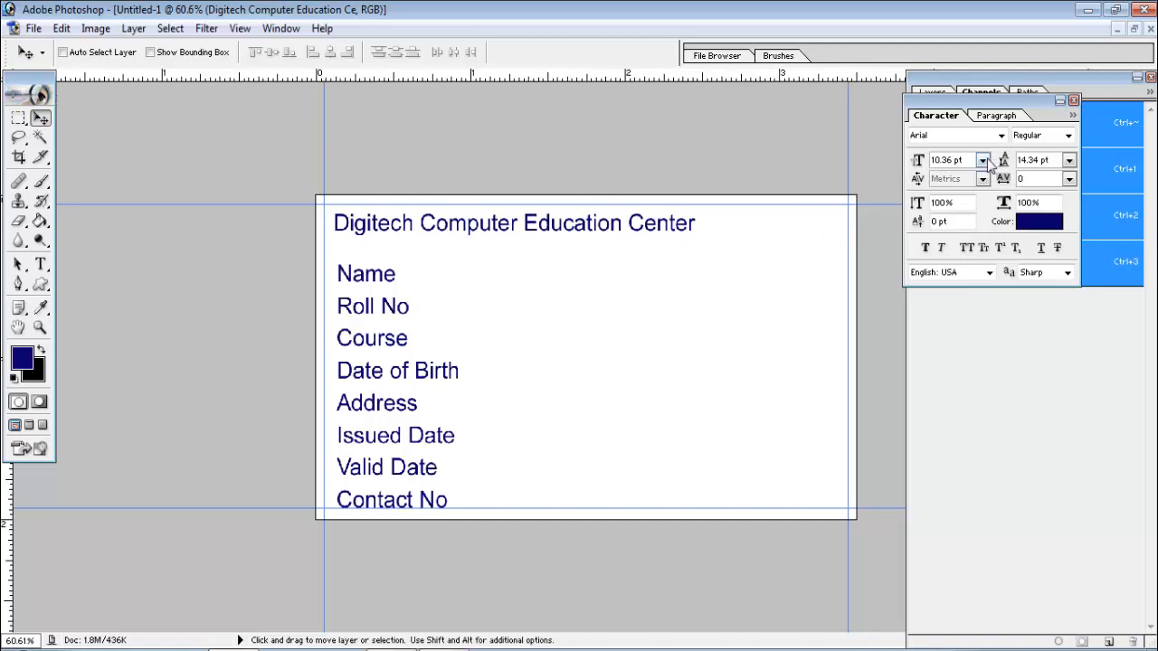
# Try a font size of 24 pt for the heading text
pyautogui.click(982, 160)
pyautogui.click(991, 364)
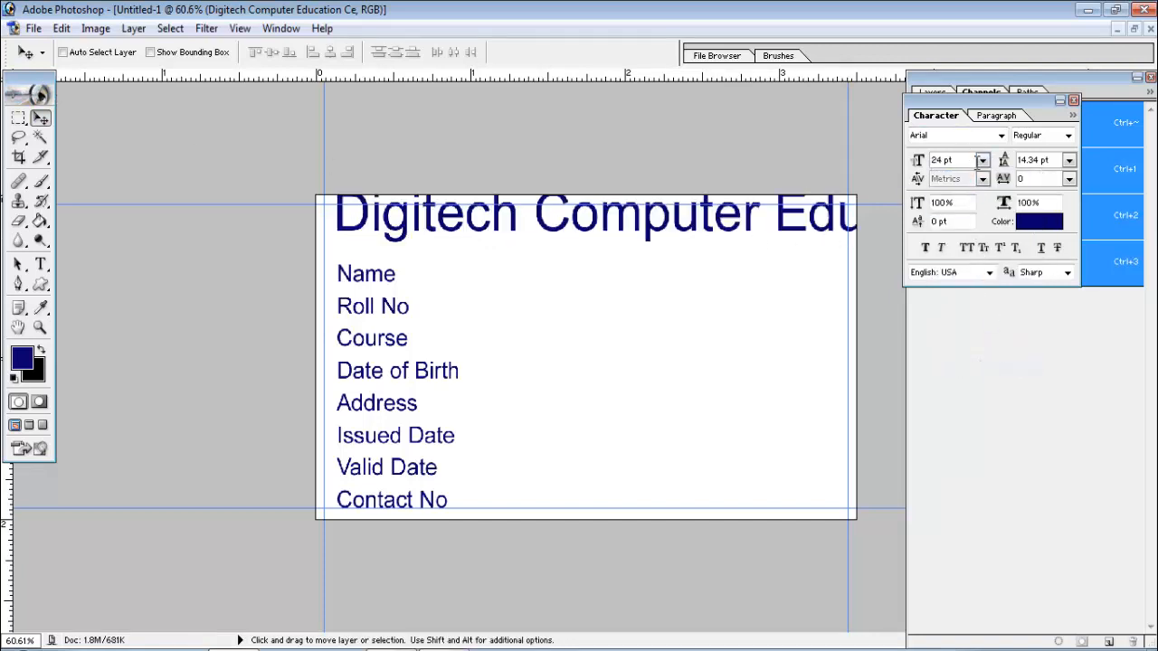
pyautogui.click(1074, 99)
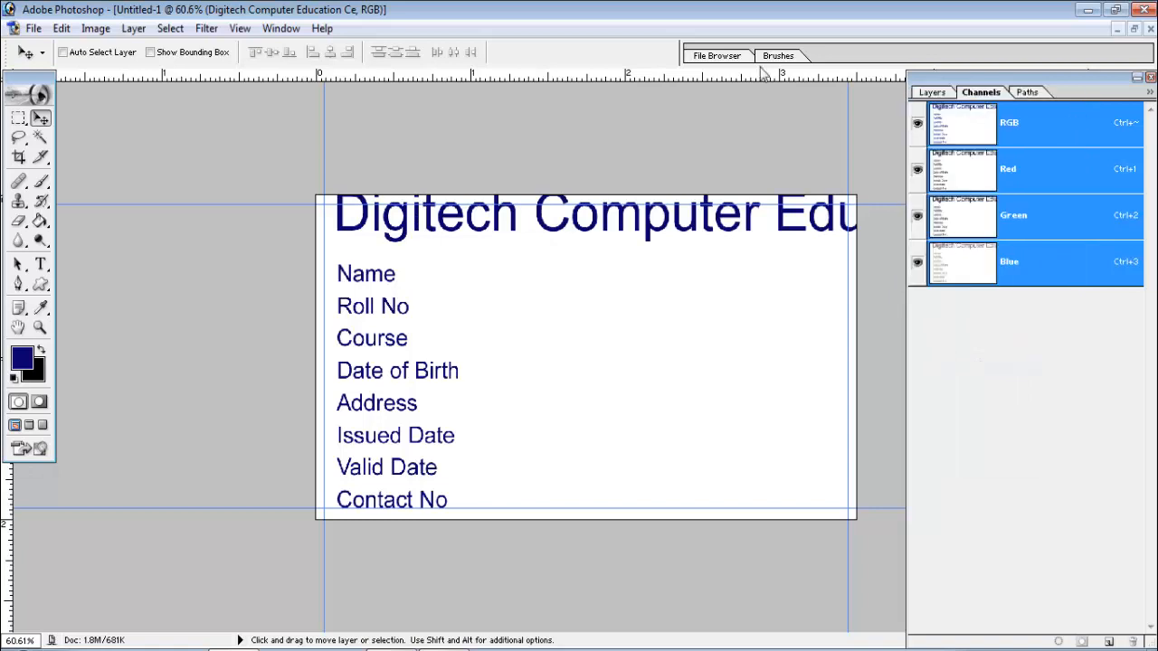
pyautogui.click(278, 30)
pyautogui.click(309, 438)
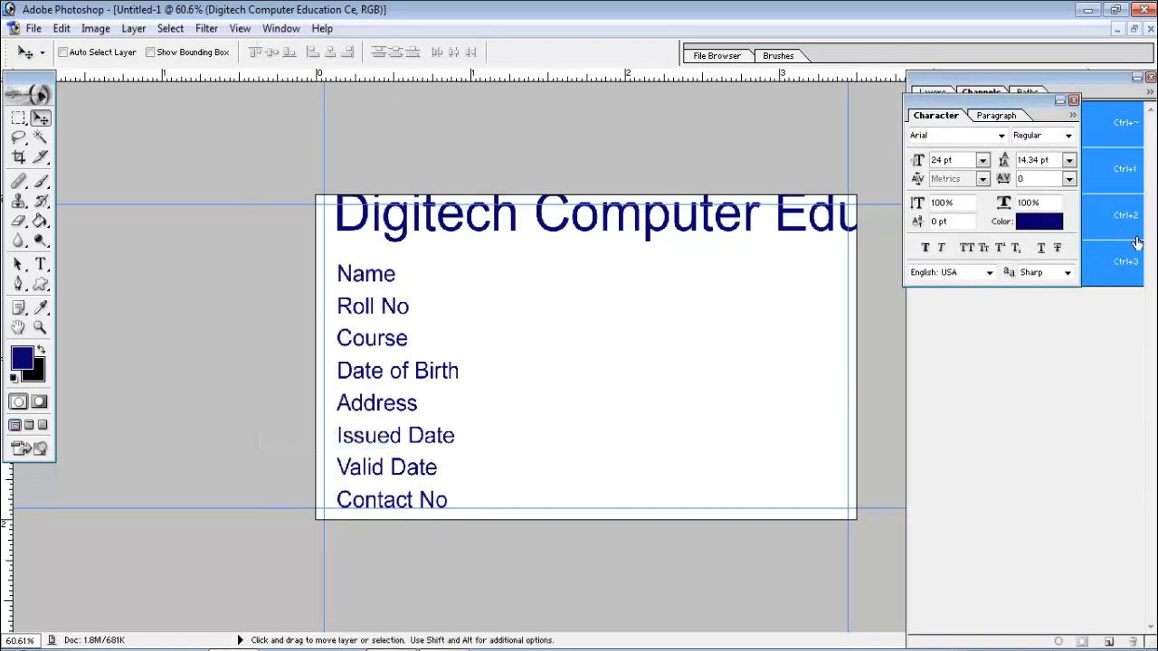
# Set the heading's font size to 14 pt and move it just below the top guide, toward the right guide
pyautogui.click(983, 160)
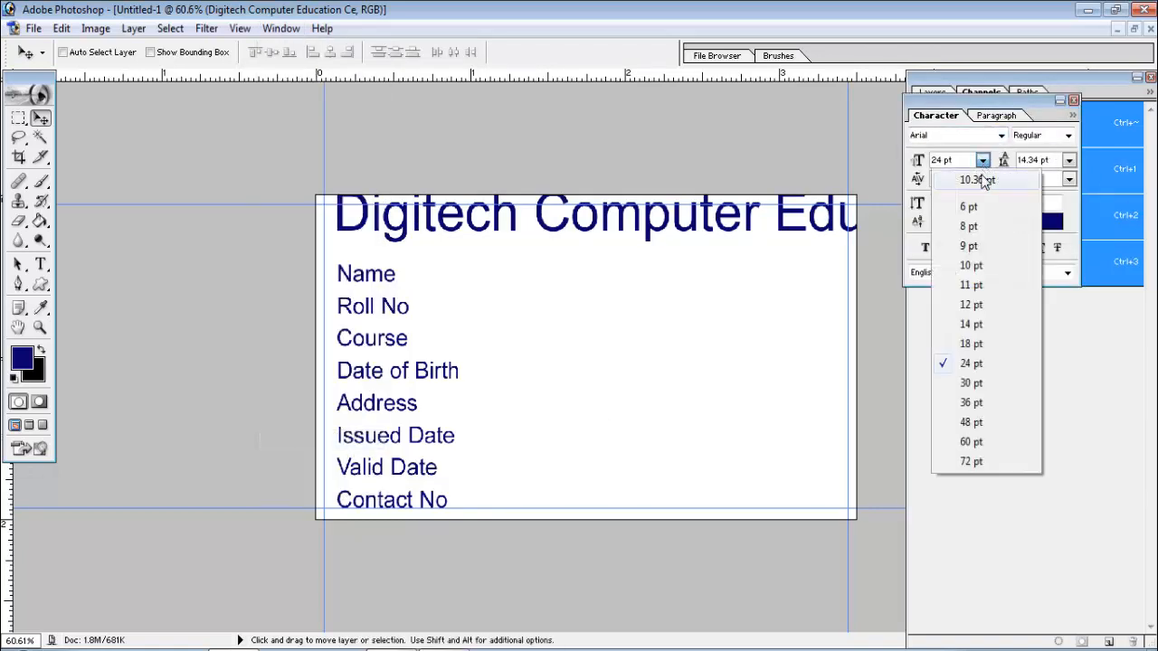
pyautogui.click(971, 324)
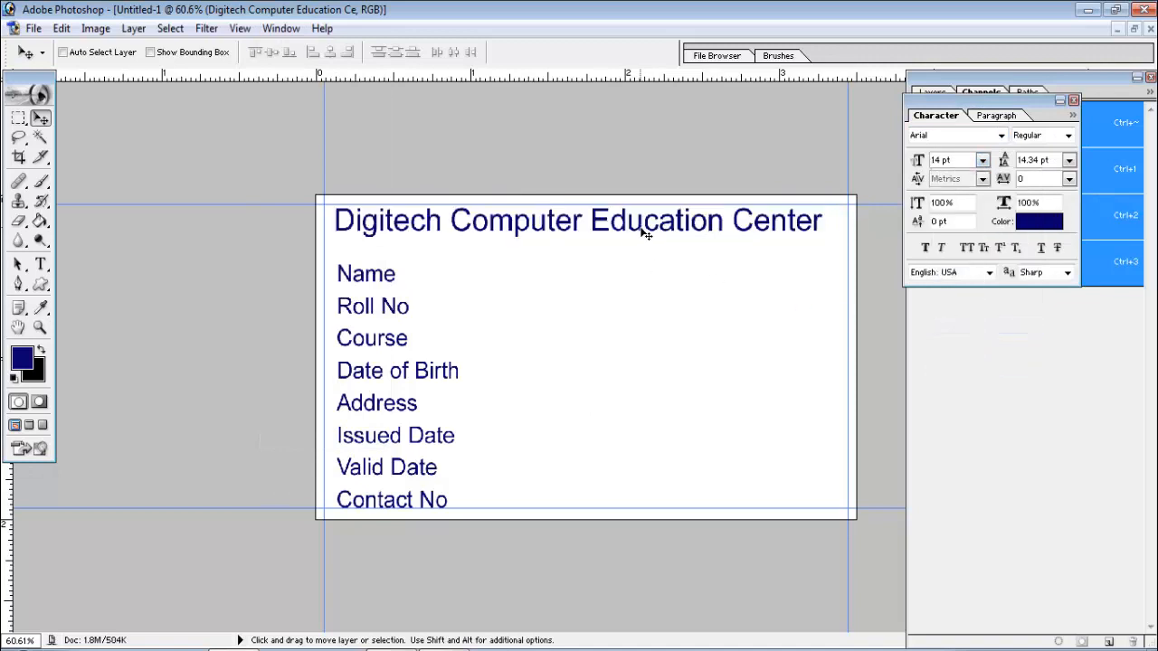
pyautogui.moveTo(643, 231); pyautogui.dragTo(660, 236)
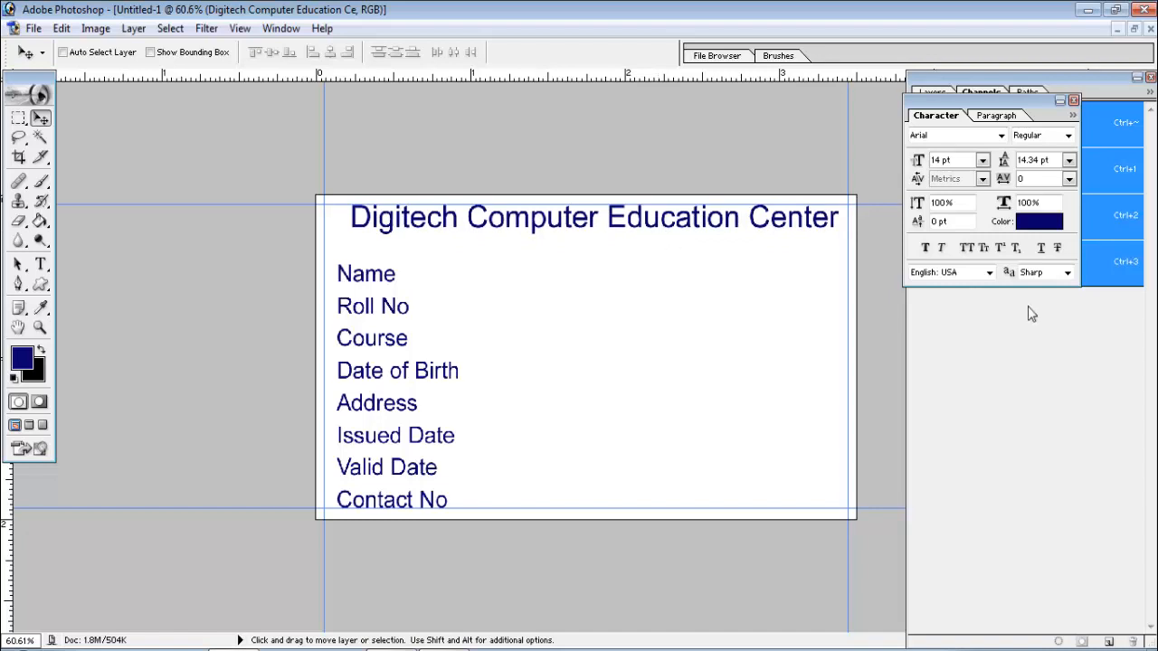
# Make a rectangular selection across the card's full width around the heading, ending just above Name, and add a new layer
pyautogui.click(20, 119)
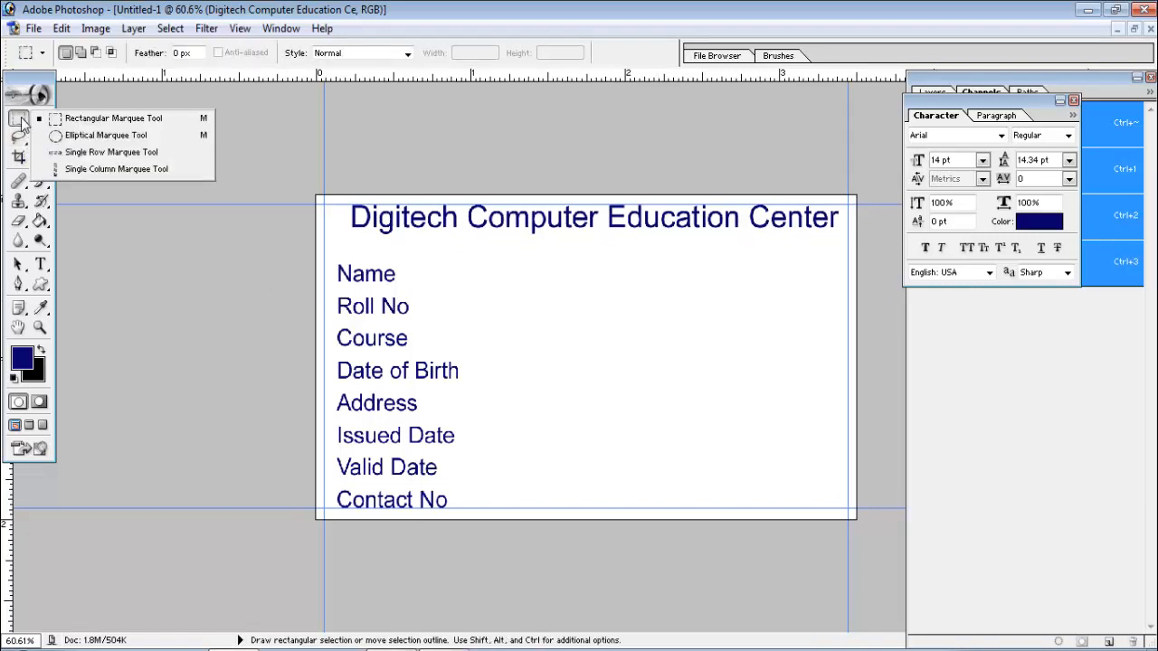
pyautogui.click(91, 119)
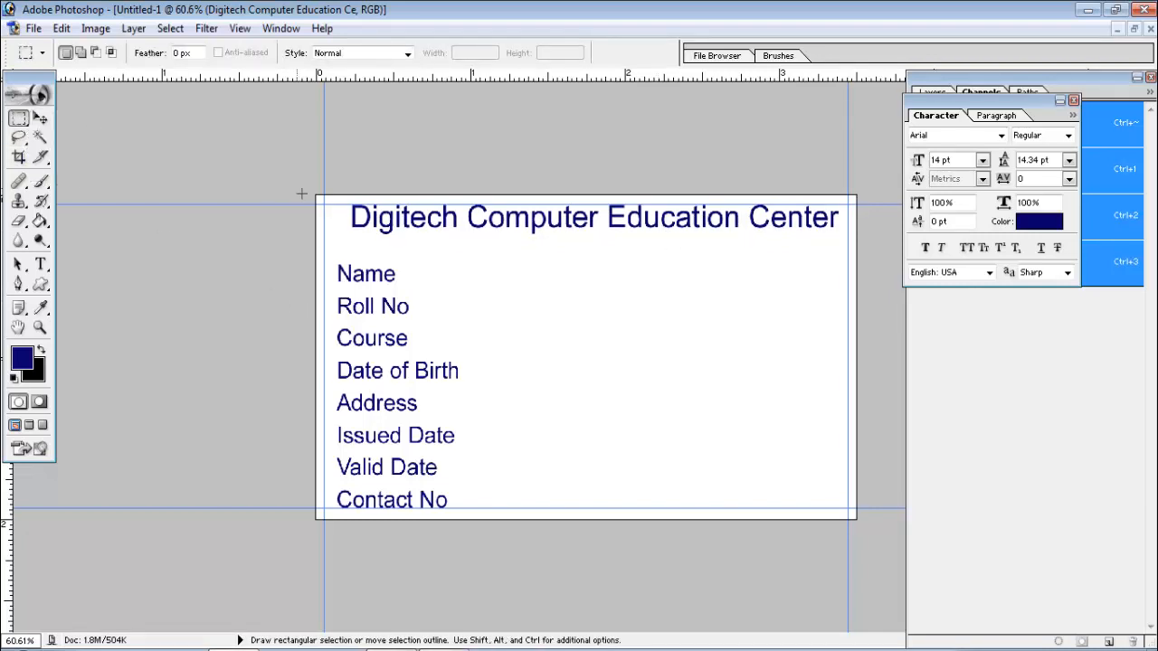
pyautogui.moveTo(850, 259); pyautogui.dragTo(860, 264)
pyautogui.moveTo(1016, 102); pyautogui.dragTo(1042, 251)
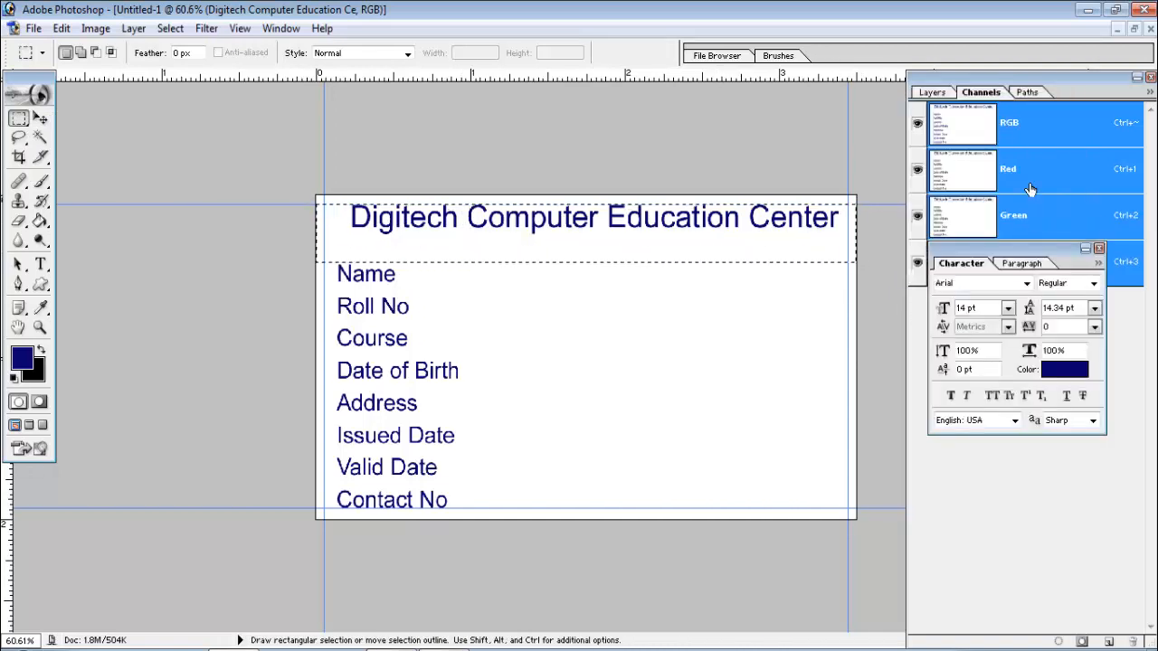
pyautogui.click(929, 93)
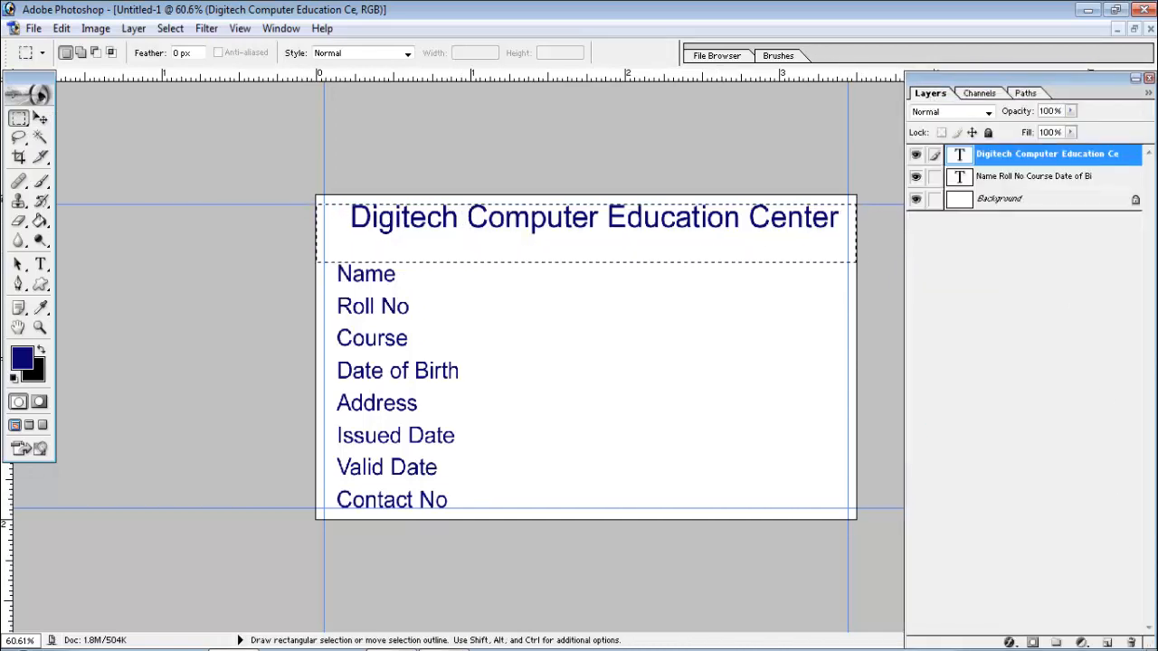
pyautogui.click(1106, 642)
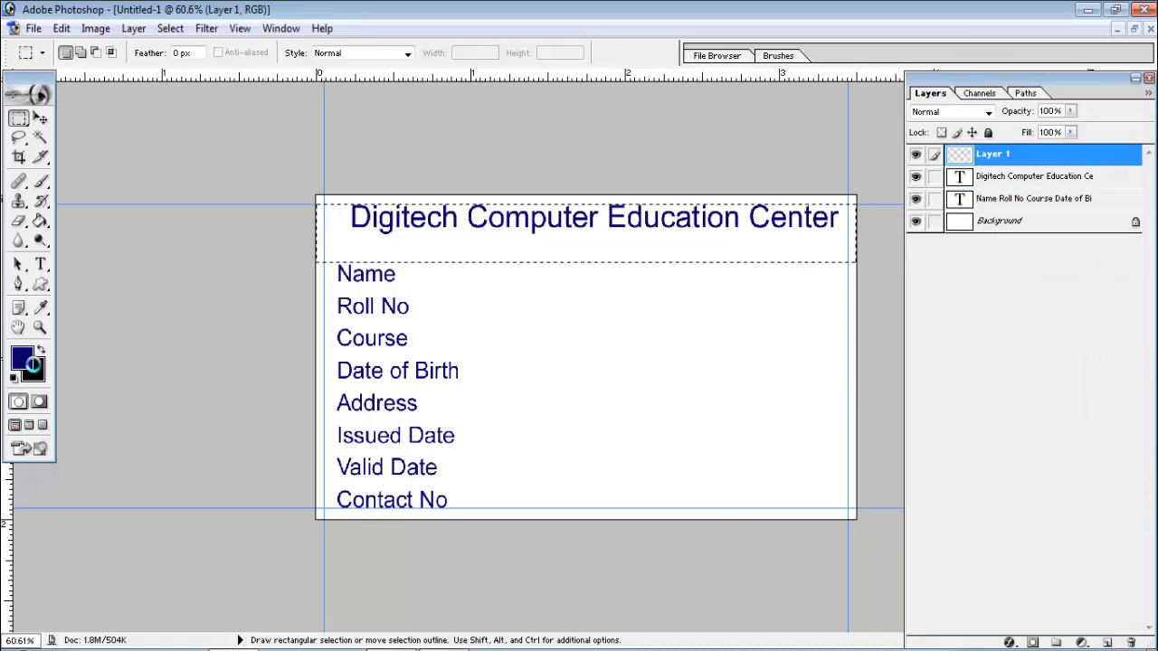
# Set the foreground color to orange FF7800 and fill the selected heading band with it using the Paint Bucket
pyautogui.click(31, 363)
pyautogui.click(356, 331)
pyautogui.moveTo(316, 154); pyautogui.dragTo(451, 87)
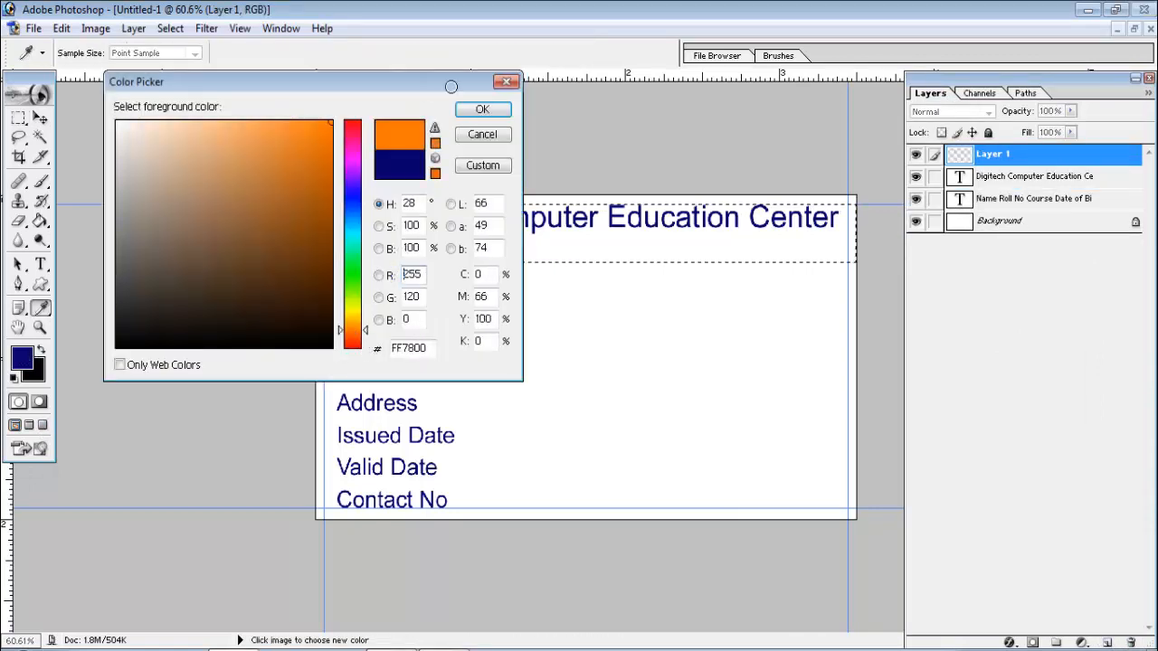
pyautogui.click(482, 109)
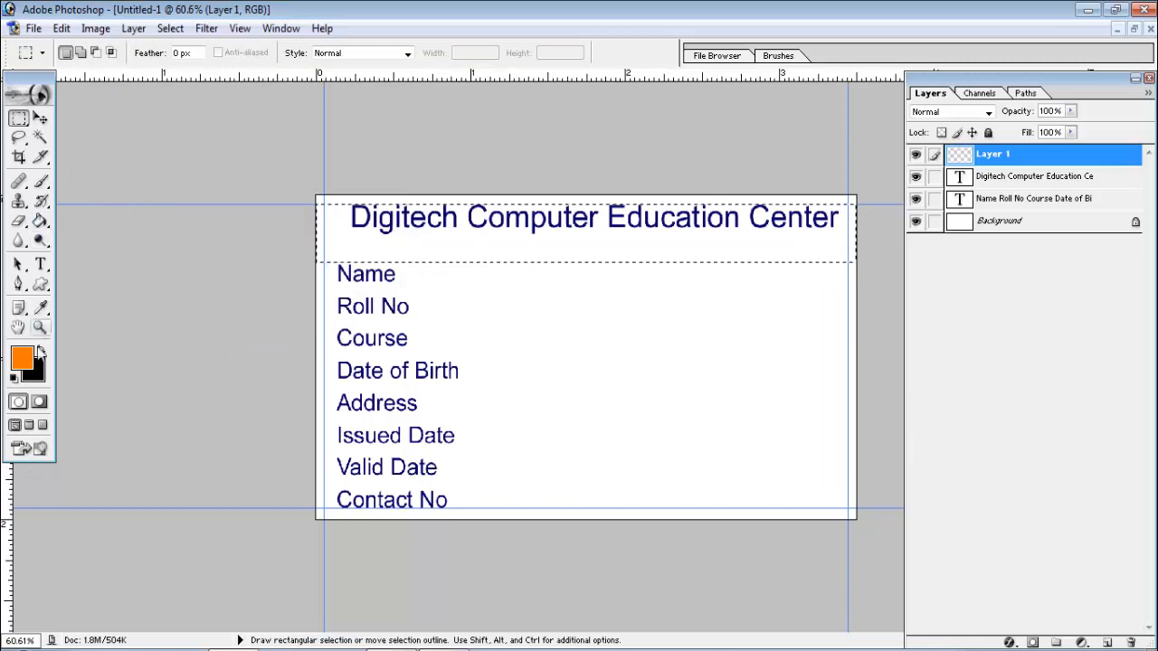
pyautogui.click(40, 220)
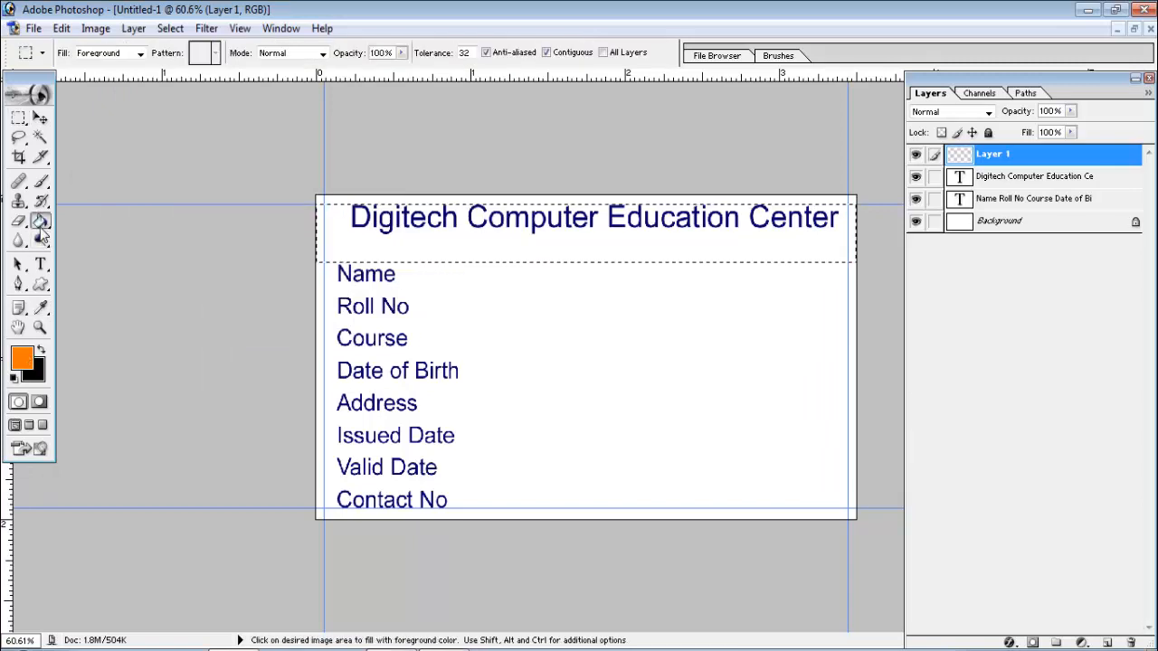
pyautogui.click(332, 237)
# Deselect, move the orange band up to the card's top edge and place its layer beneath the heading text layer
pyautogui.click(39, 118)
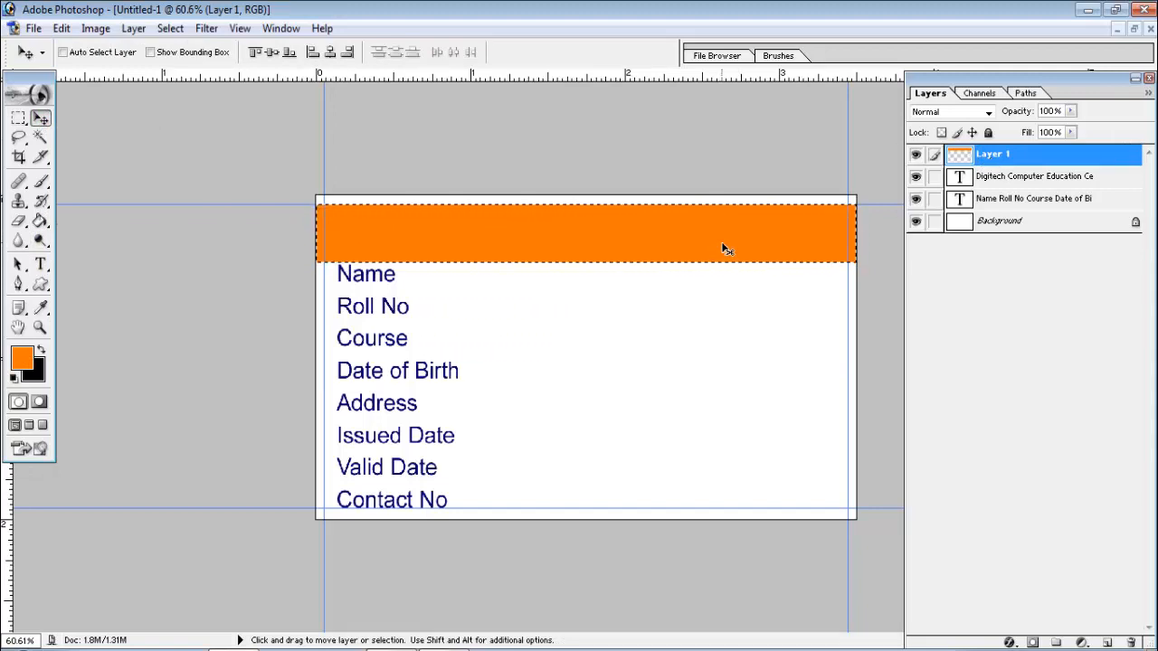
pyautogui.click(18, 119)
pyautogui.click(39, 118)
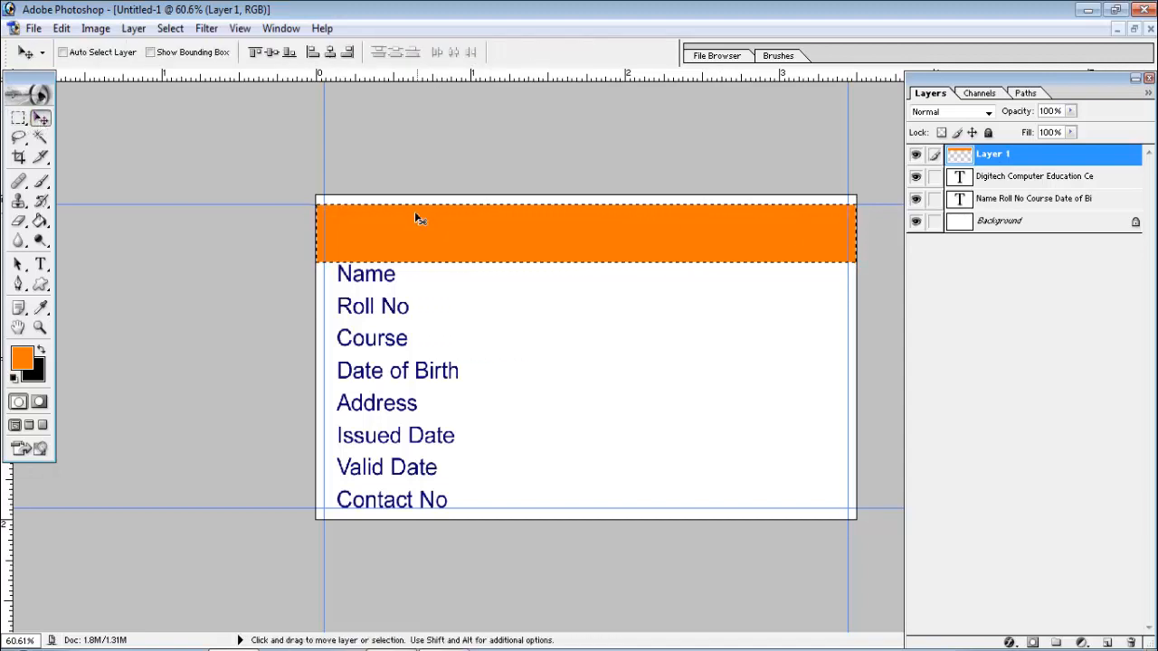
pyautogui.click(170, 29)
pyautogui.click(185, 67)
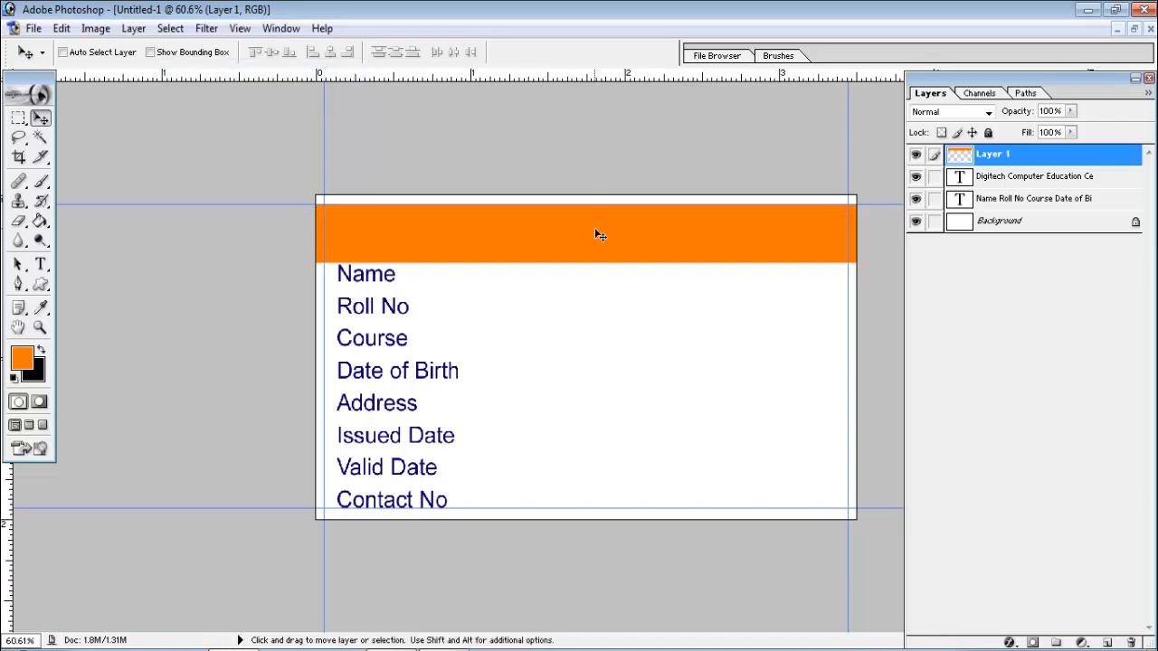
pyautogui.moveTo(598, 236); pyautogui.dragTo(599, 218)
pyautogui.moveTo(1033, 165); pyautogui.dragTo(1038, 188)
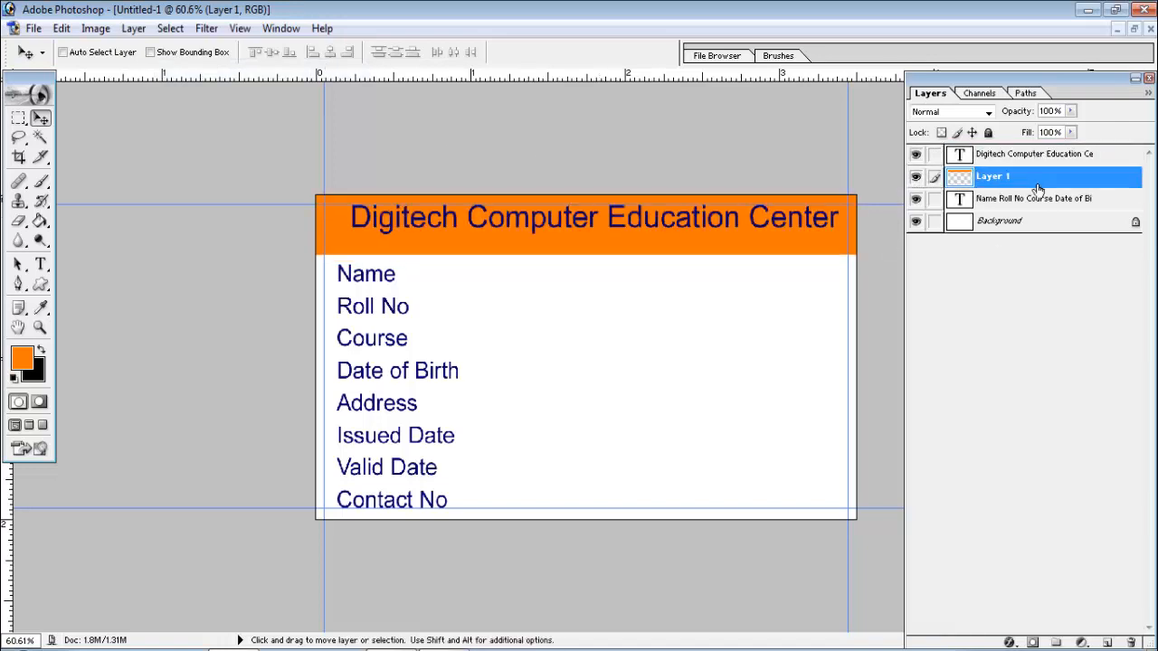
# Move the heading text to the left guide and enlarge it with Free Transform so it reaches the right guide
pyautogui.rightClick(738, 220)
pyautogui.click(742, 227)
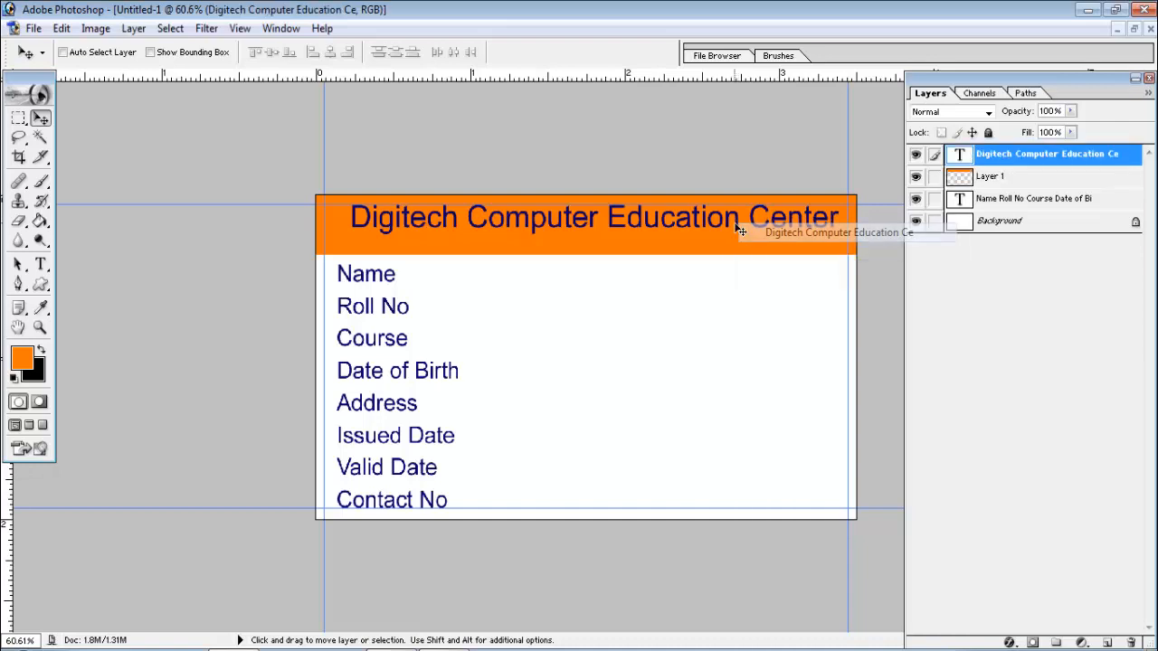
pyautogui.moveTo(741, 226); pyautogui.dragTo(712, 235)
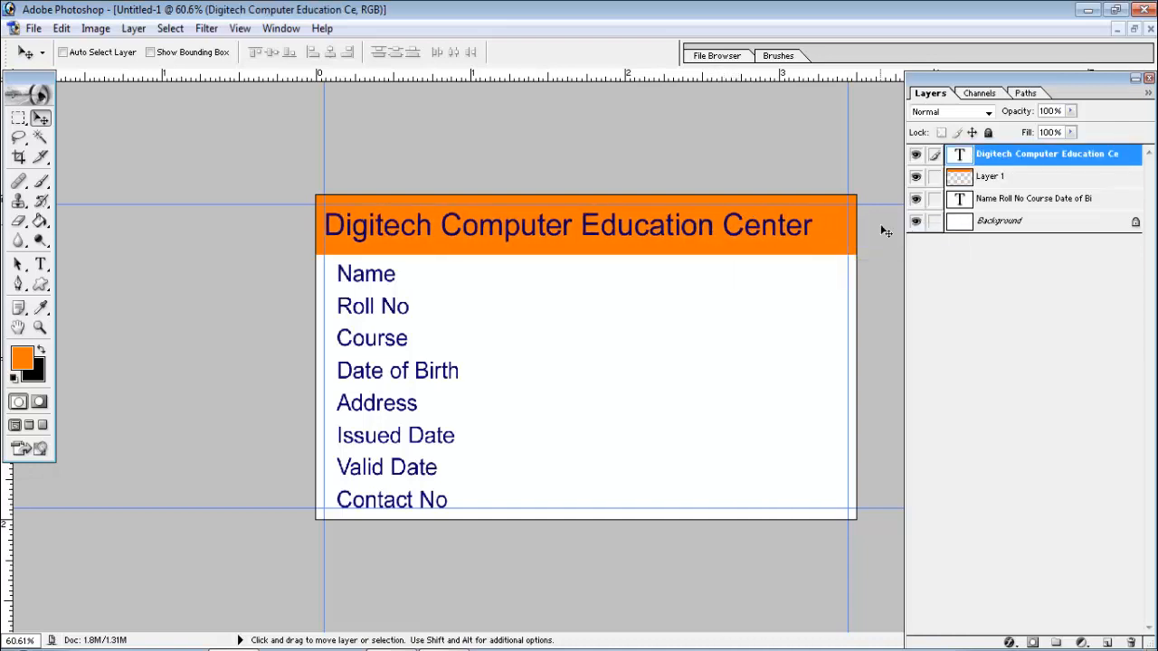
pyautogui.hotkey('ctrl', 't')
pyautogui.moveTo(813, 238); pyautogui.dragTo(853, 251)
pyautogui.press('Return')
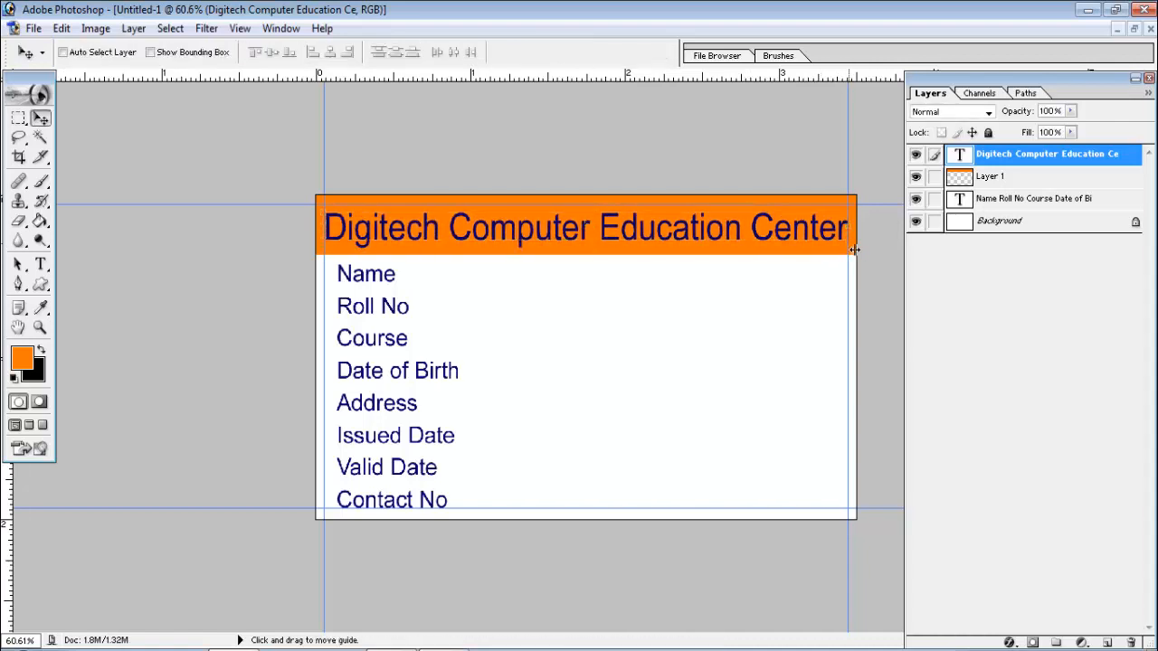
# Nudge the heading text vertically to center it within the orange band
pyautogui.press('Up')
pyautogui.press('Up')
pyautogui.press('Up')
pyautogui.press('Up')
pyautogui.press('Up')
pyautogui.press('Up')
pyautogui.press('Up')
pyautogui.press('Up')
pyautogui.press('Up')
pyautogui.press('Up')
pyautogui.press('Up')
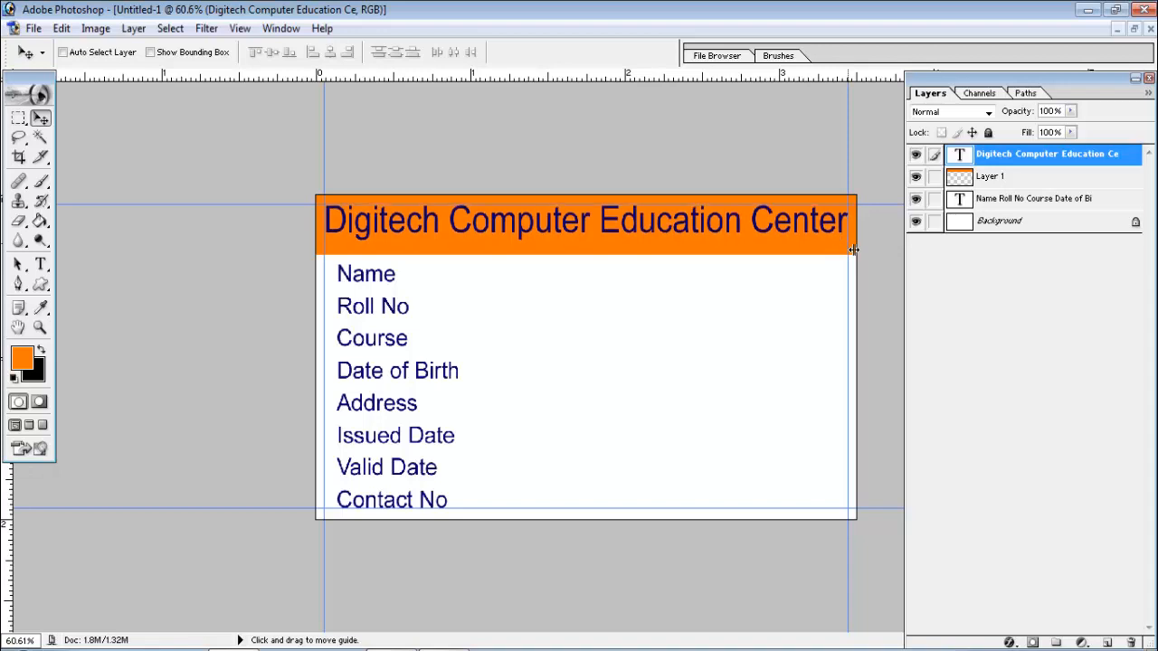
pyautogui.press('Down')
pyautogui.press('Down')
pyautogui.press('Down')
pyautogui.press('Down')
pyautogui.press('Down')
pyautogui.press('Down')
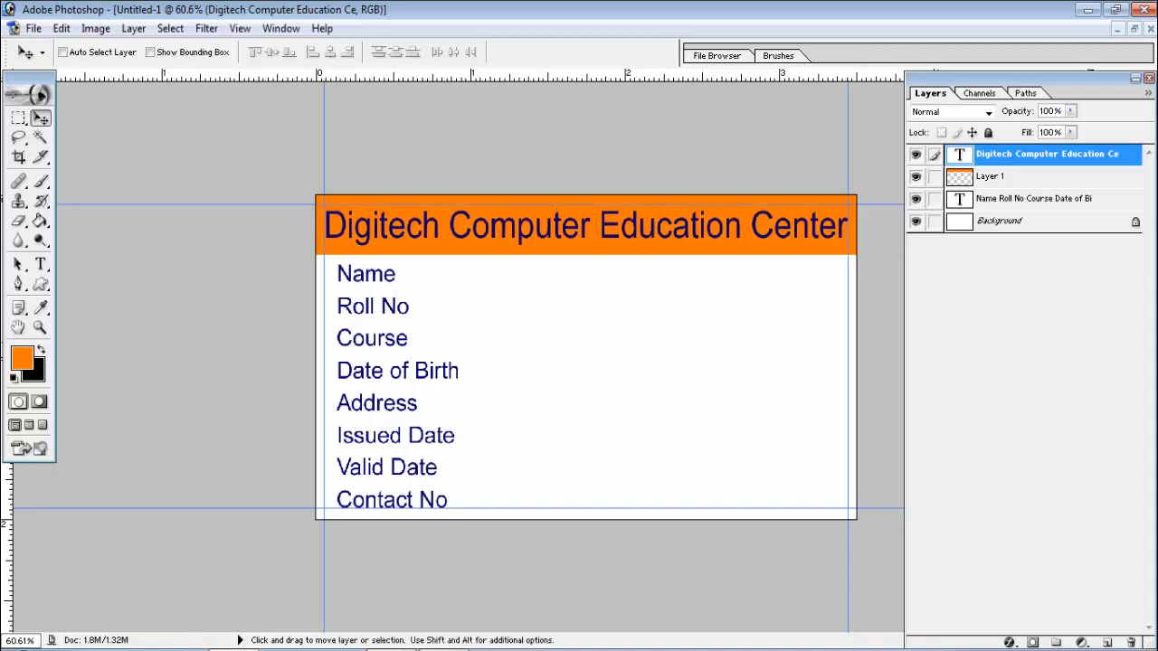
# Select the field labels layer and move the block of labels slightly down, away from the orange band
pyautogui.rightClick(389, 279)
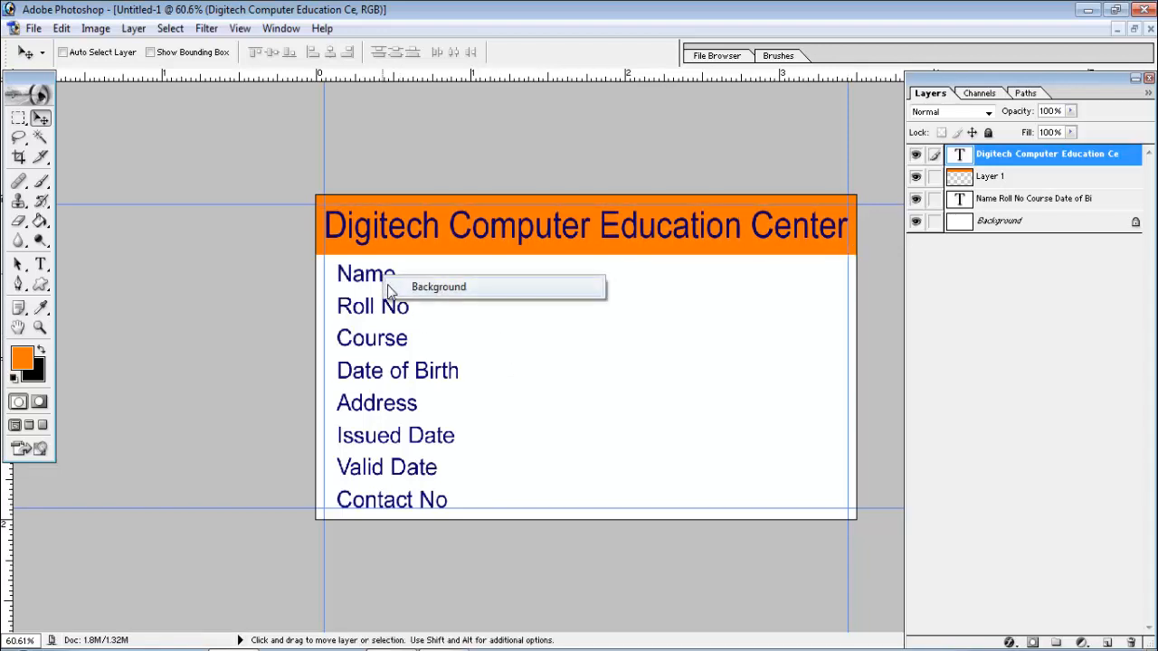
pyautogui.click(398, 284)
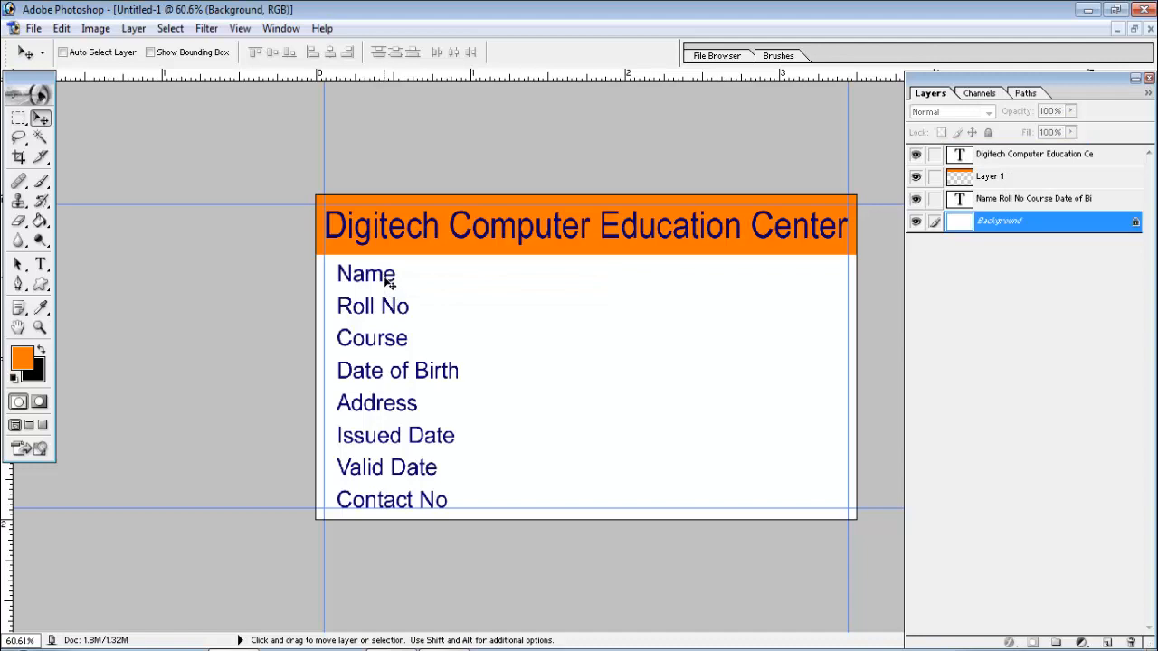
pyautogui.rightClick(390, 283)
pyautogui.click(398, 287)
pyautogui.moveTo(385, 282); pyautogui.dragTo(382, 294)
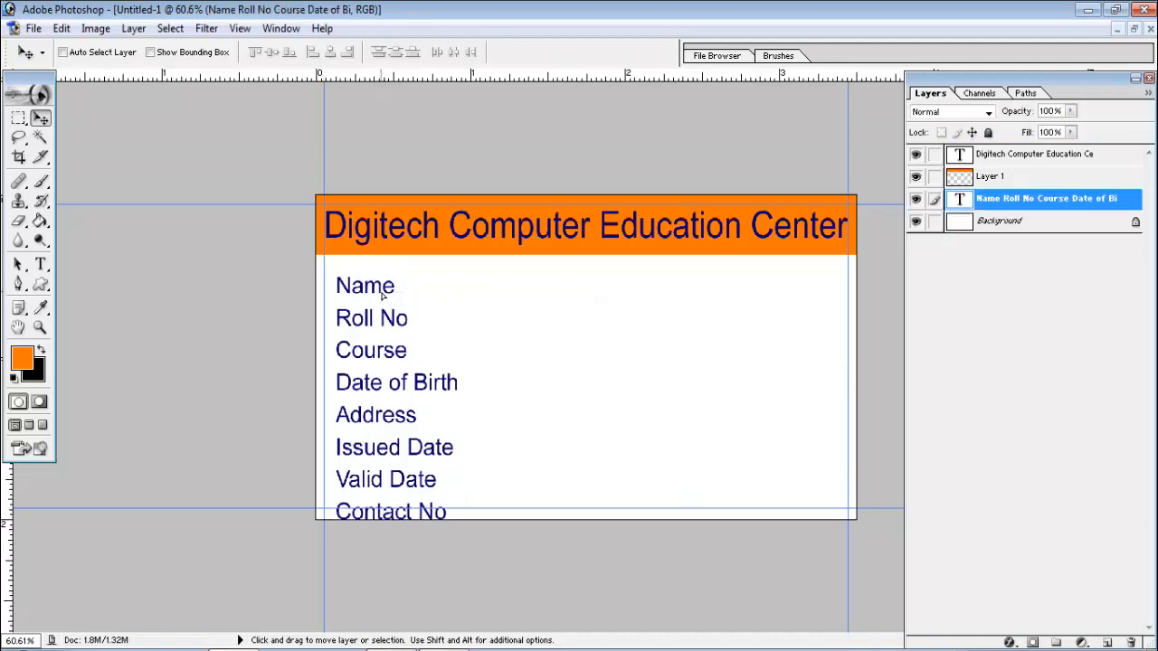
# Try narrowing the heading text from its left end with Free Transform, and undo the change
pyautogui.rightClick(344, 231)
pyautogui.click(349, 237)
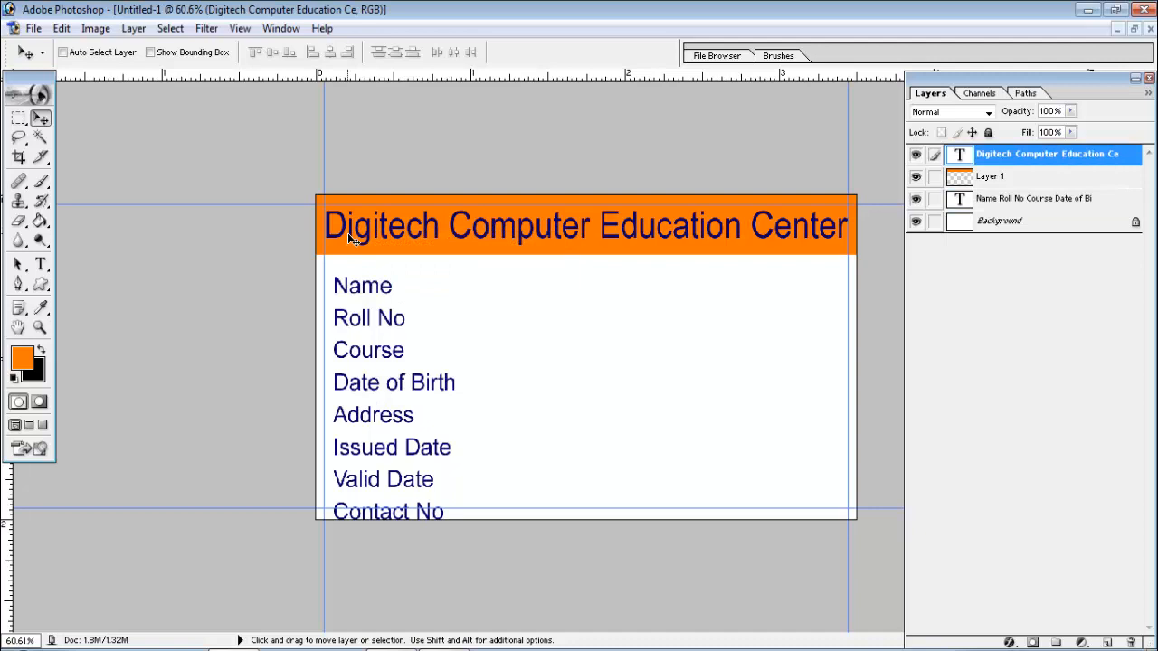
pyautogui.hotkey('ctrl', 't')
pyautogui.moveTo(324, 233); pyautogui.dragTo(427, 232)
pyautogui.press('Return')
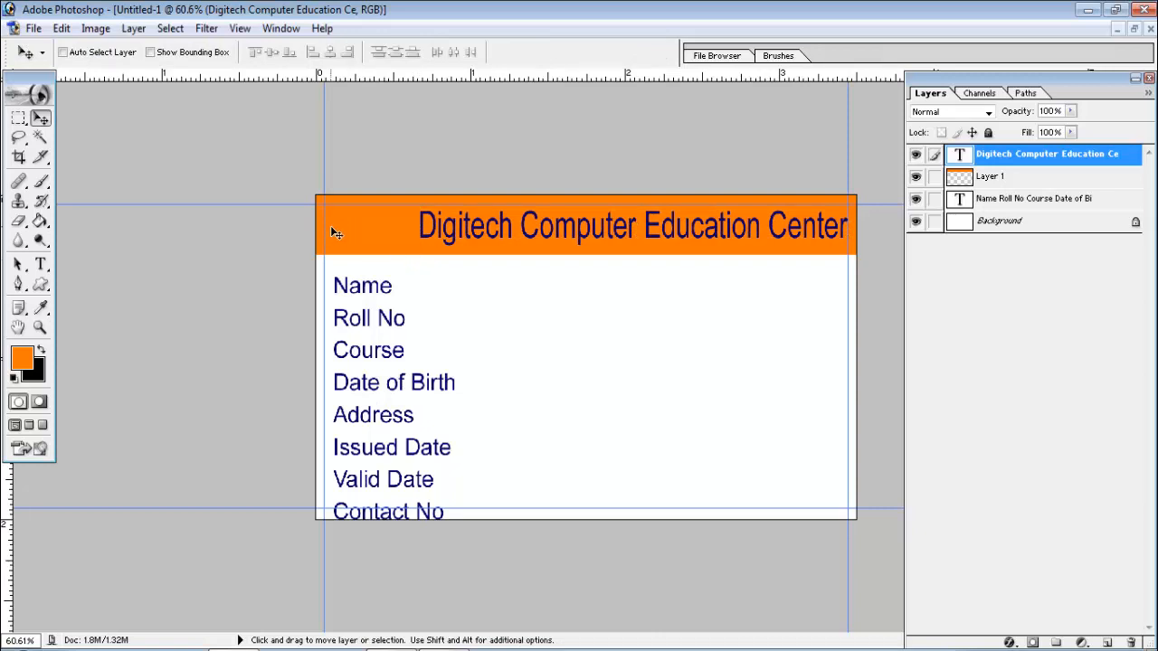
pyautogui.hotkey('ctrl', 'z')
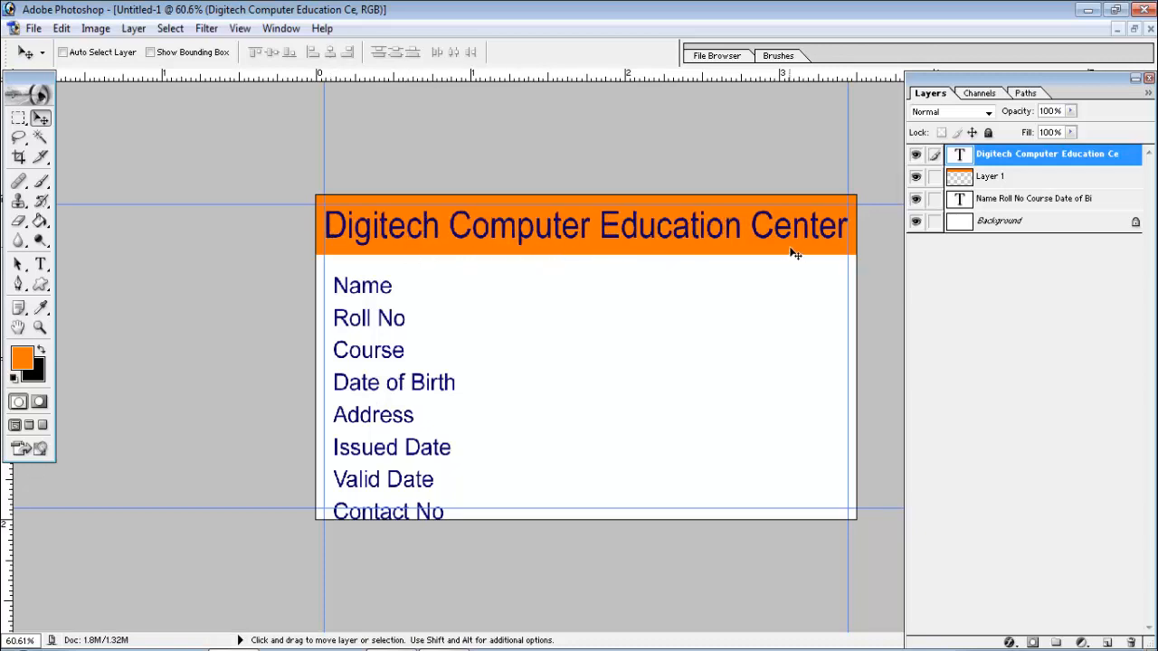
# Move the block of field labels up beneath the orange band and align its left edge with the left guide
pyautogui.rightClick(378, 288)
pyautogui.click(398, 300)
pyautogui.moveTo(373, 294); pyautogui.dragTo(365, 282)
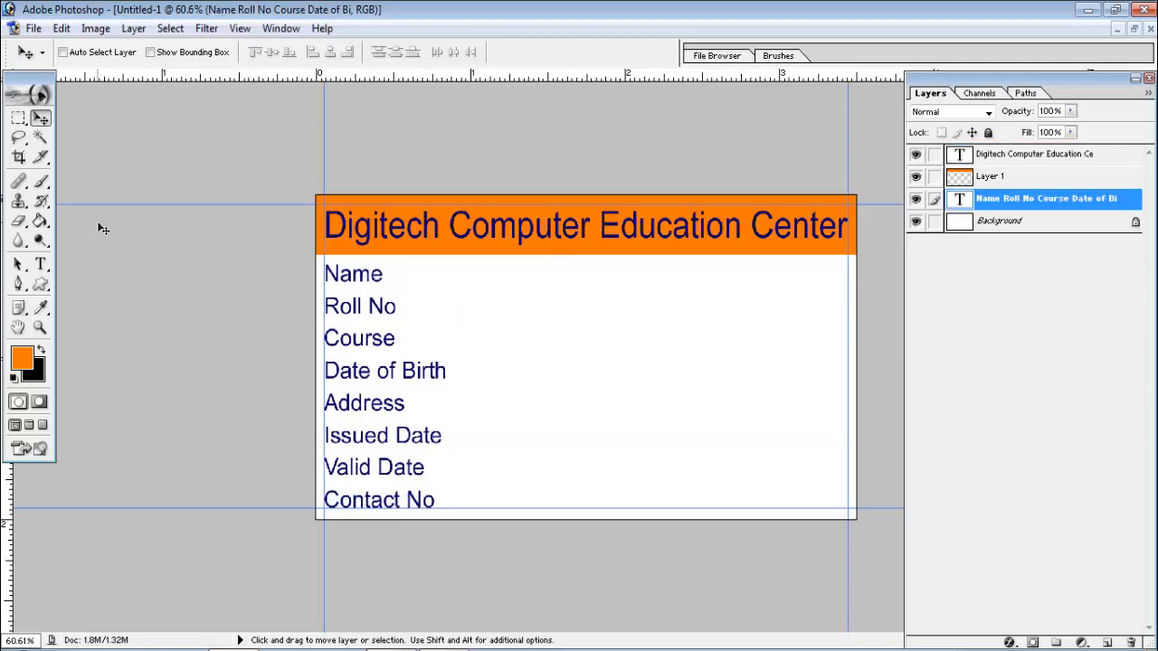
# Select a full-width strip along the card's bottom edge over Contact No and fill it with orange on a new layer
pyautogui.click(19, 119)
pyautogui.moveTo(316, 485); pyautogui.dragTo(871, 528)
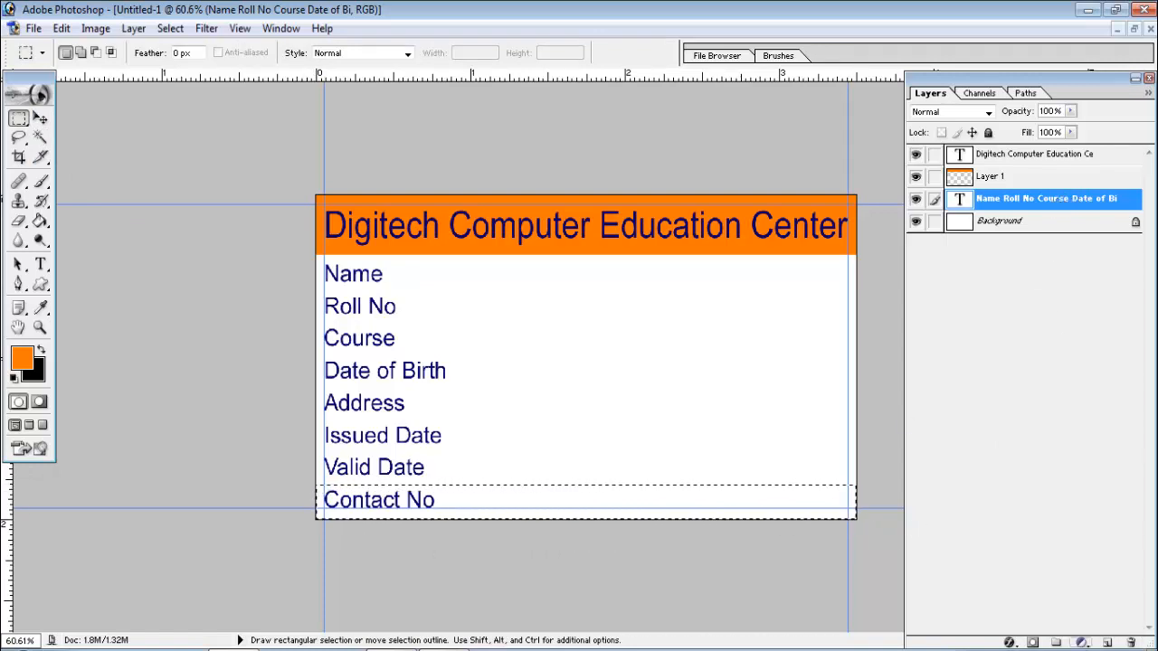
pyautogui.click(1106, 642)
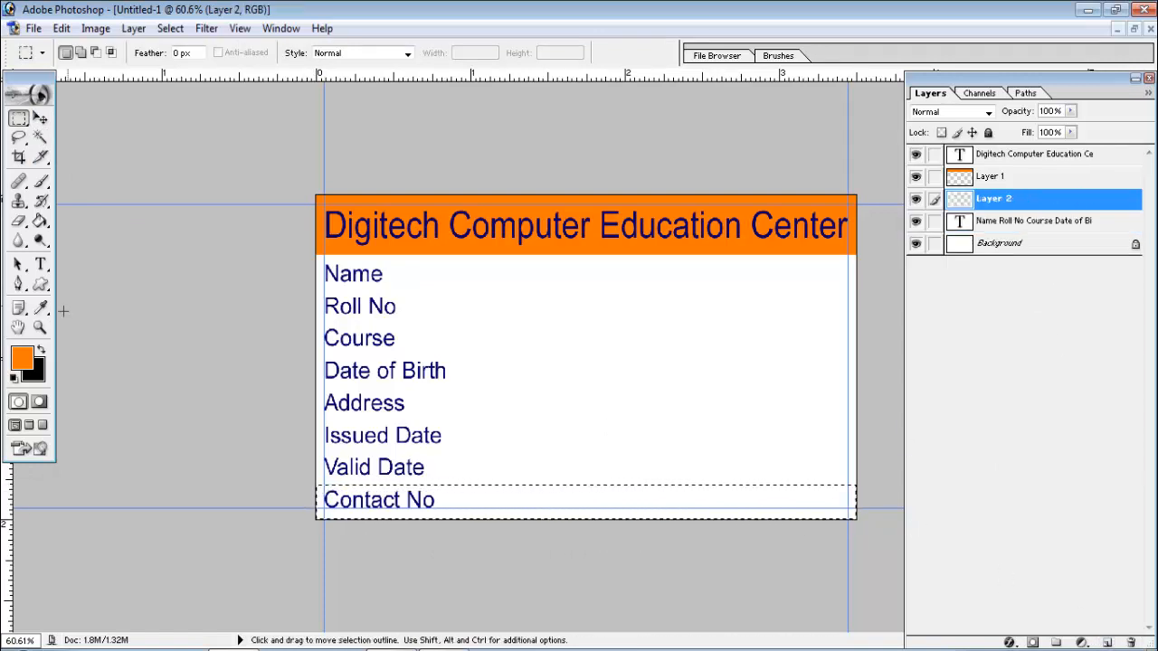
pyautogui.click(40, 221)
pyautogui.click(525, 513)
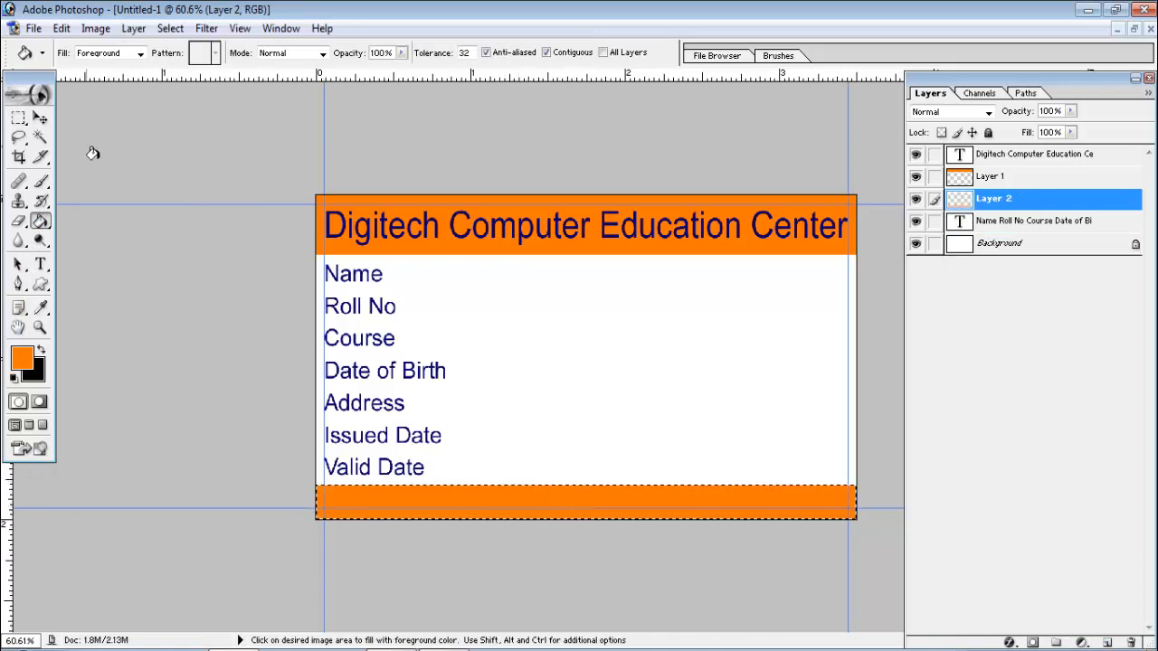
# Move the bottom orange band's layer beneath the field labels layer and clear the selection
pyautogui.click(41, 118)
pyautogui.moveTo(1004, 210); pyautogui.dragTo(1000, 233)
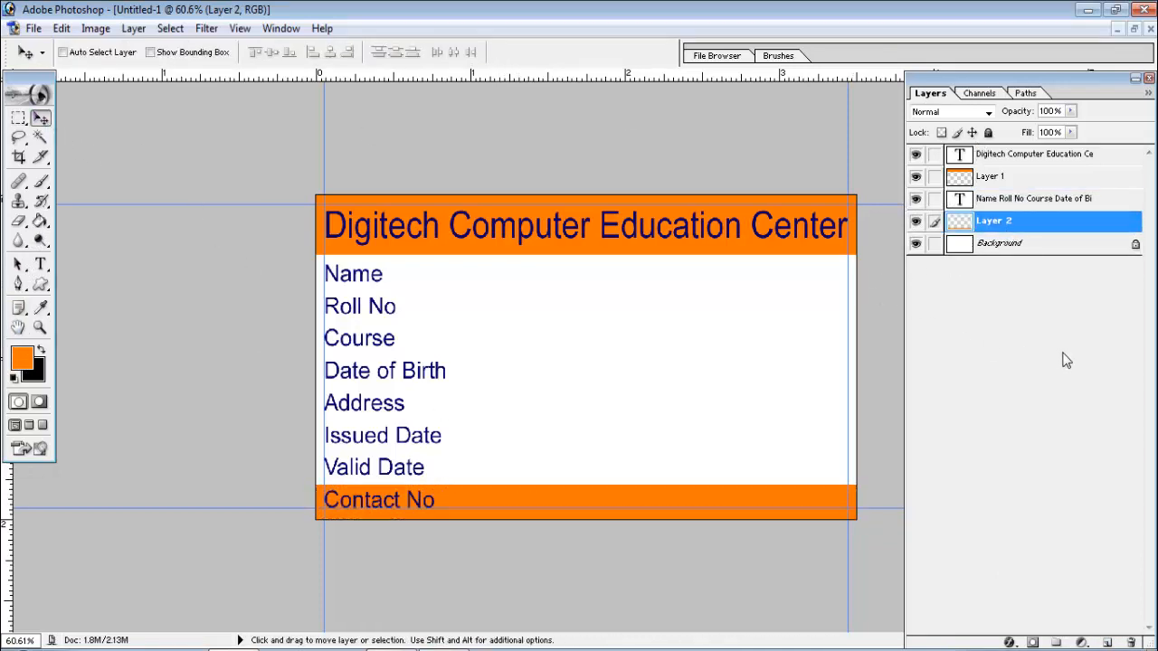
pyautogui.hotkey('ctrl', 'd')
# Add a colon after every field label from Name to Contact No, spacing the colons into a roughly aligned column
pyautogui.click(40, 264)
pyautogui.click(397, 284)
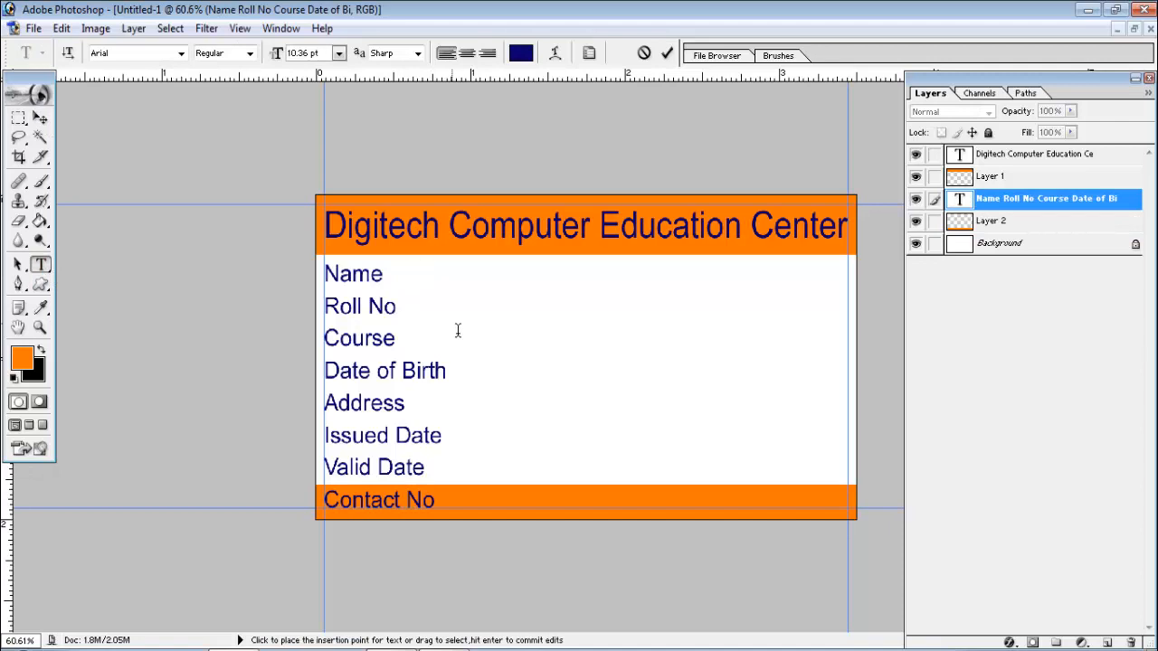
pyautogui.write(':')
pyautogui.click(412, 317)
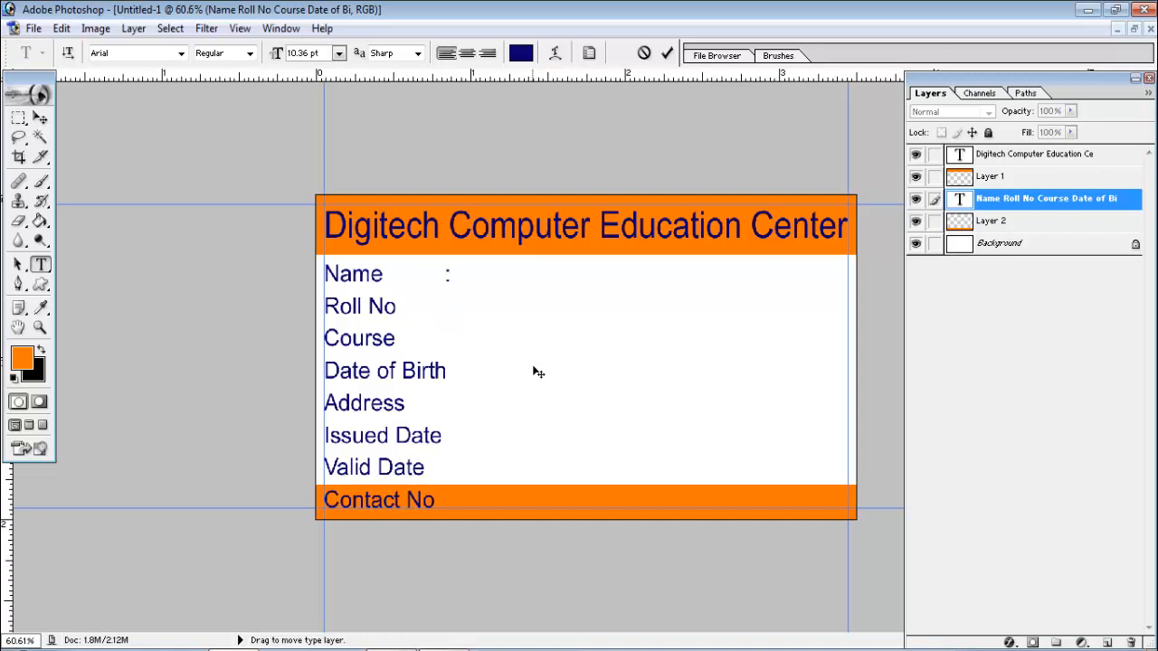
pyautogui.write(':')
pyautogui.click(411, 342)
pyautogui.click(462, 388)
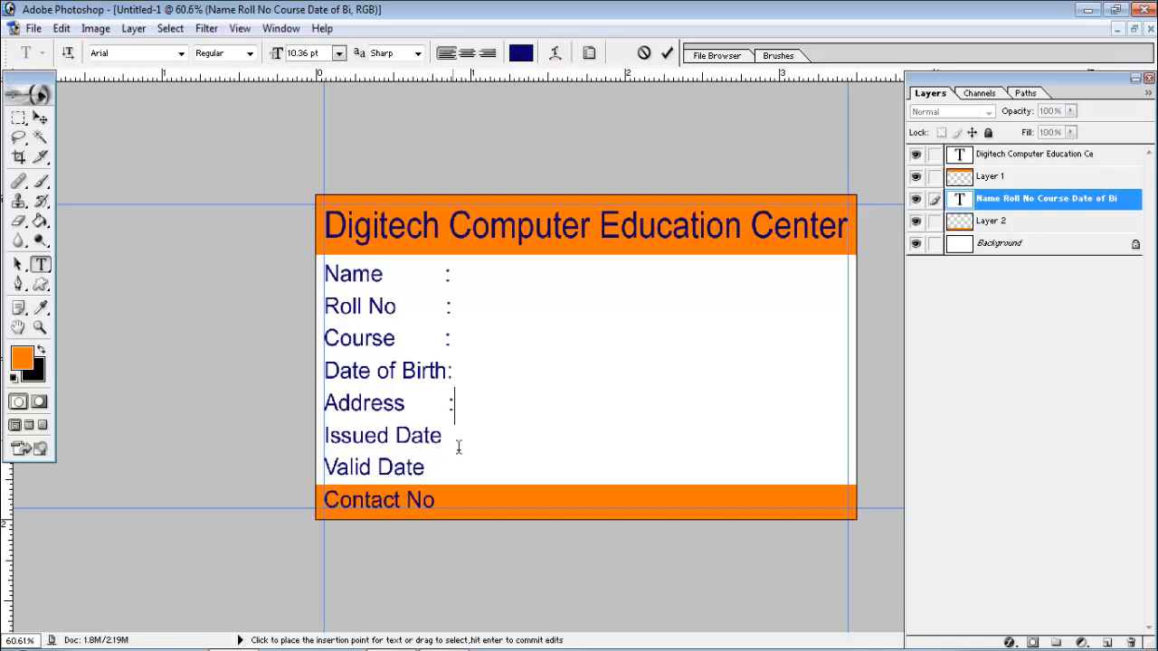
pyautogui.click(448, 441)
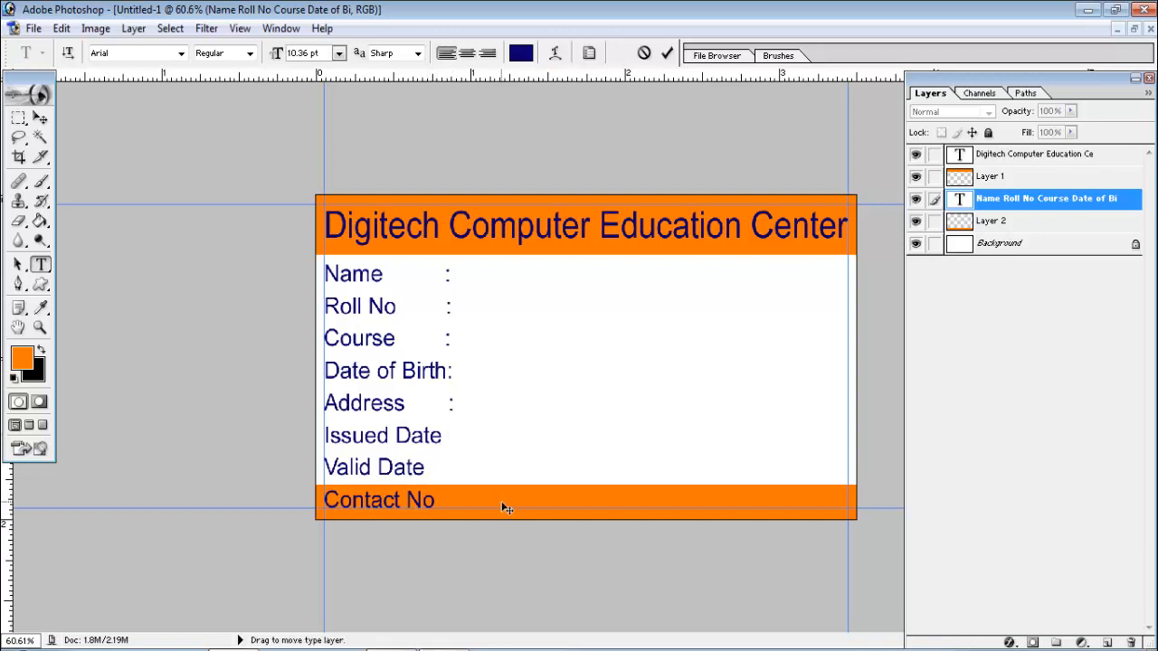
pyautogui.click(436, 468)
pyautogui.write(':')
pyautogui.click(40, 118)
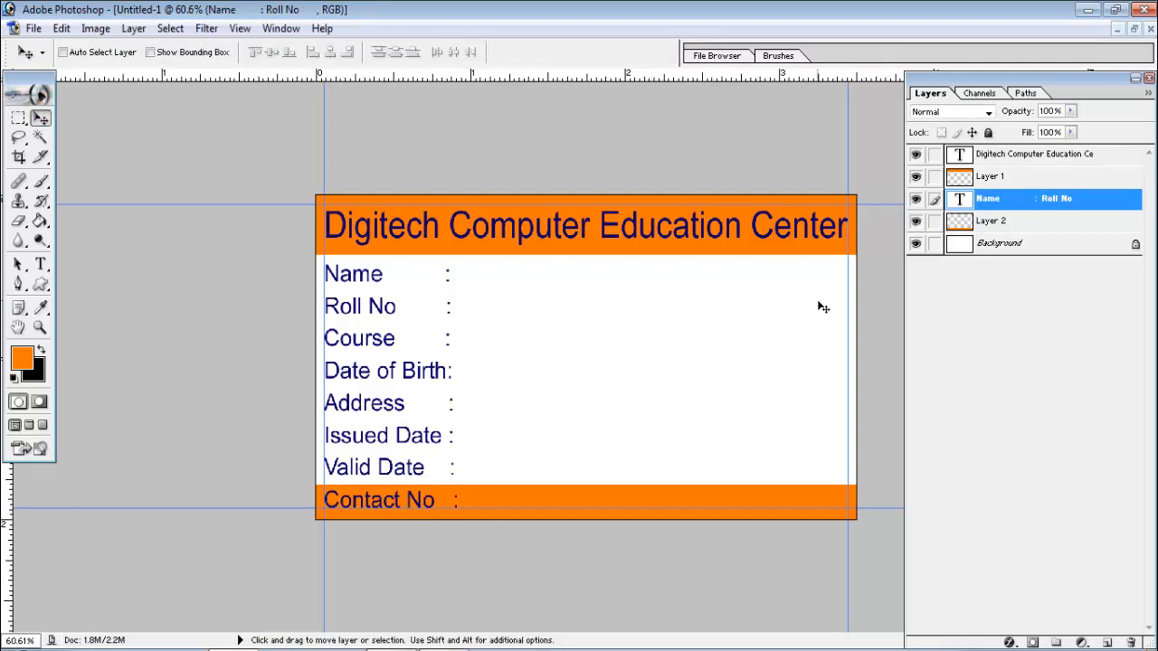
# Add underscore fill-in lines of matching length after the Name, Roll No, Course and Date of Birth colons, leaving room for a photo
pyautogui.click(41, 263)
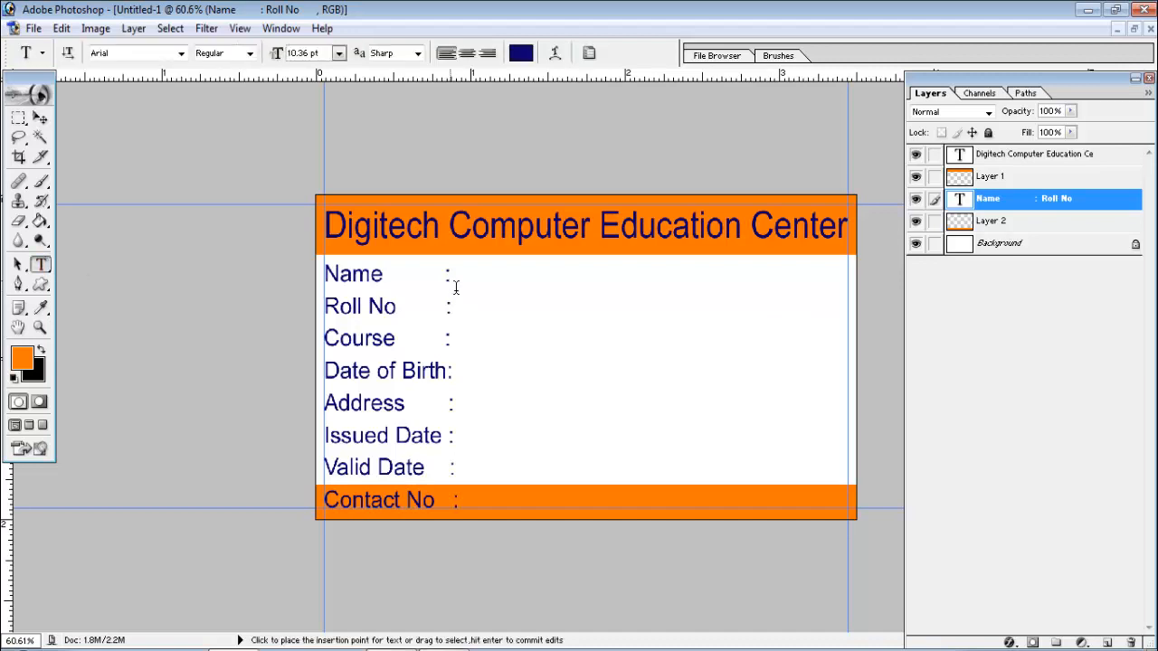
pyautogui.click(457, 289)
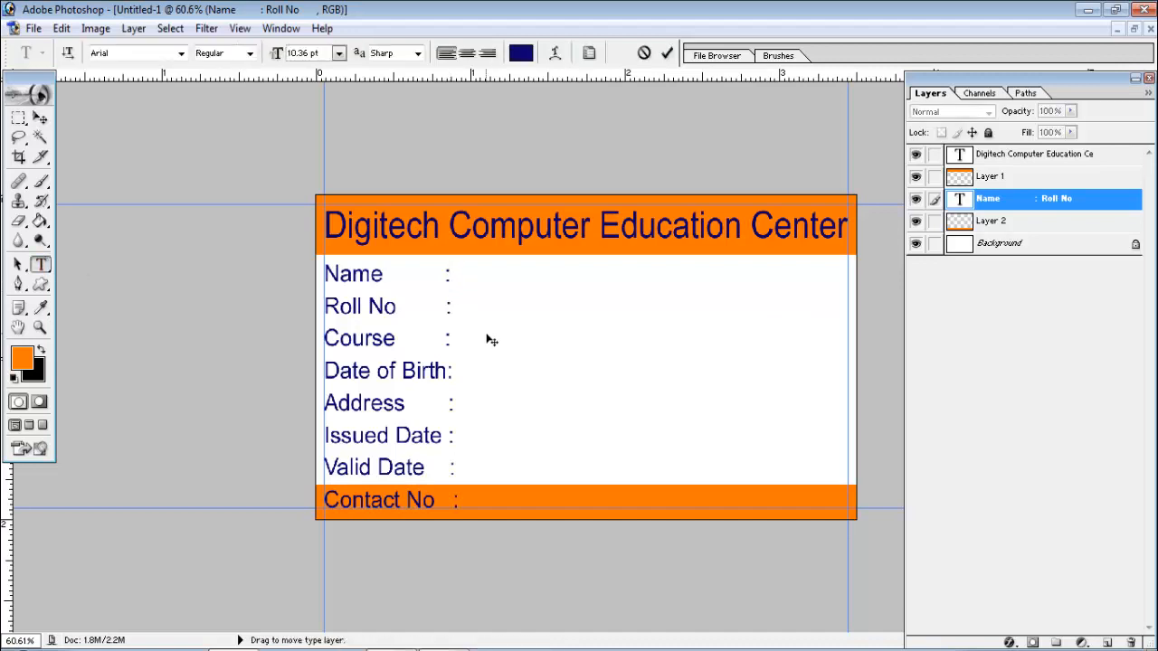
pyautogui.write('______________________')
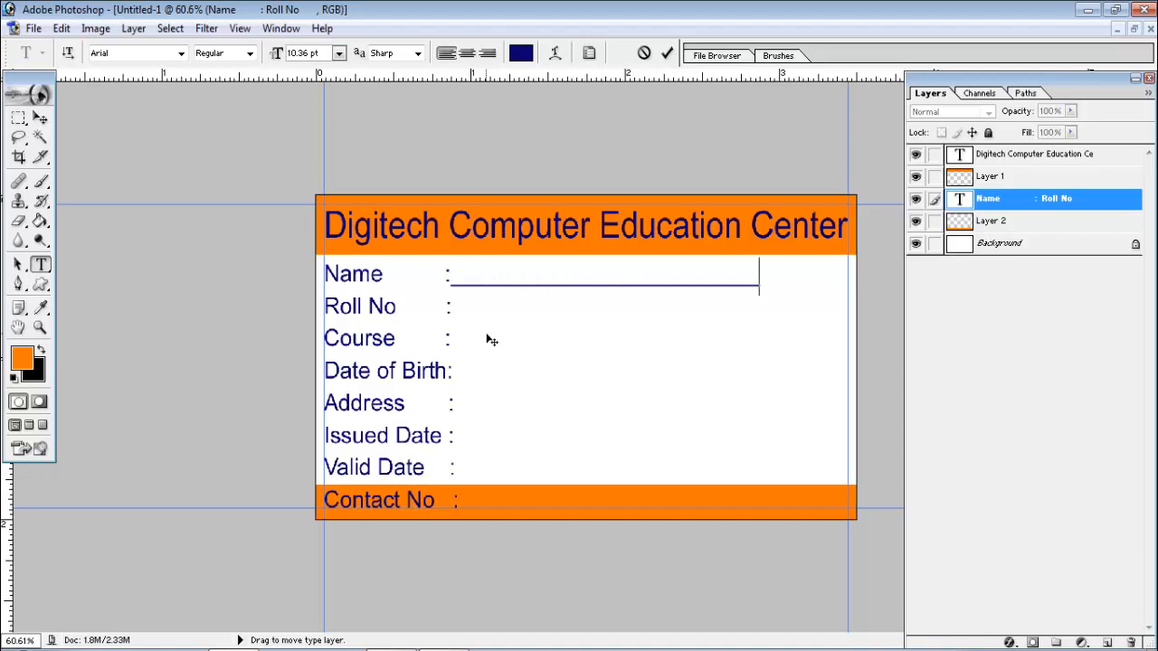
pyautogui.press('BackSpace')
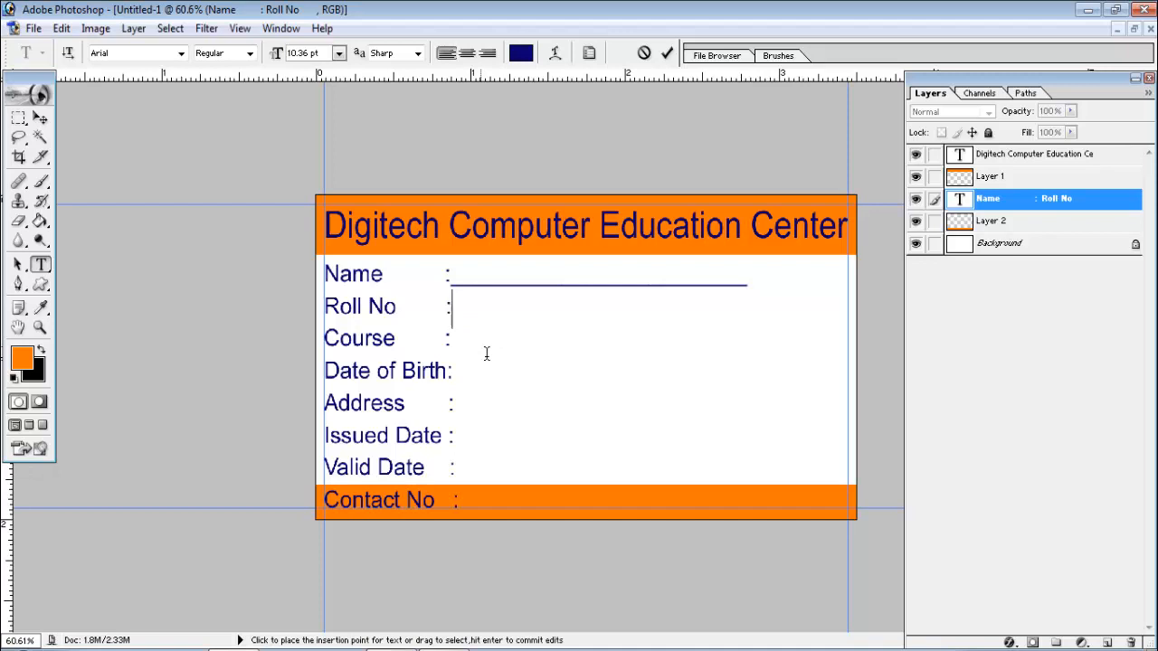
pyautogui.write('_________')
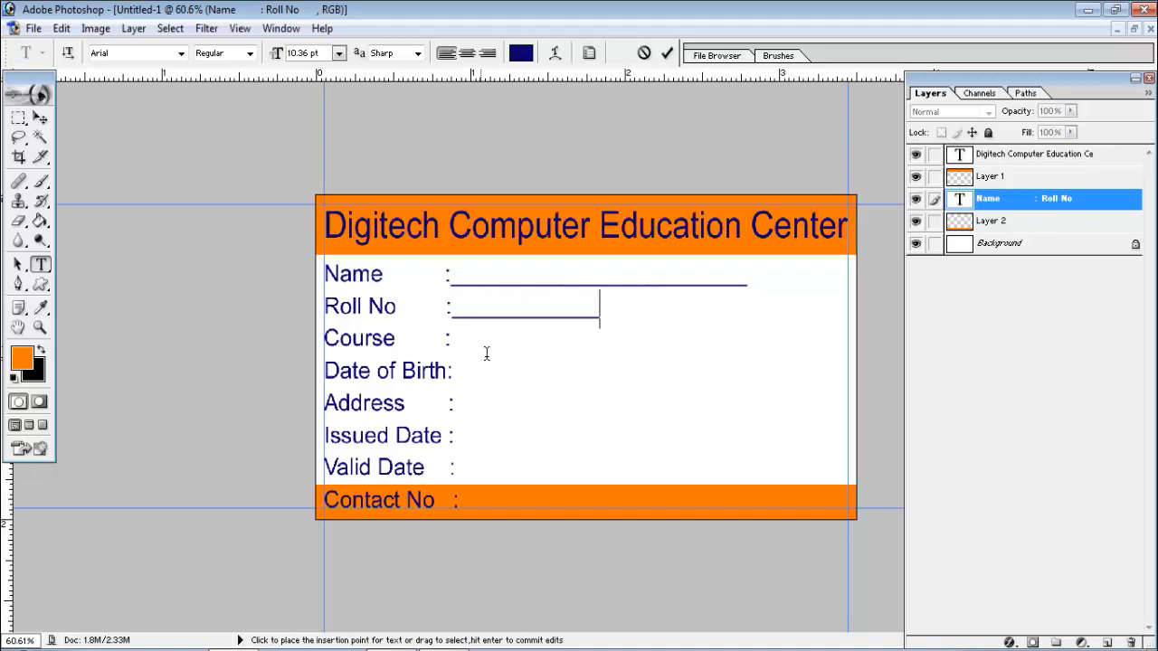
pyautogui.write('__________')
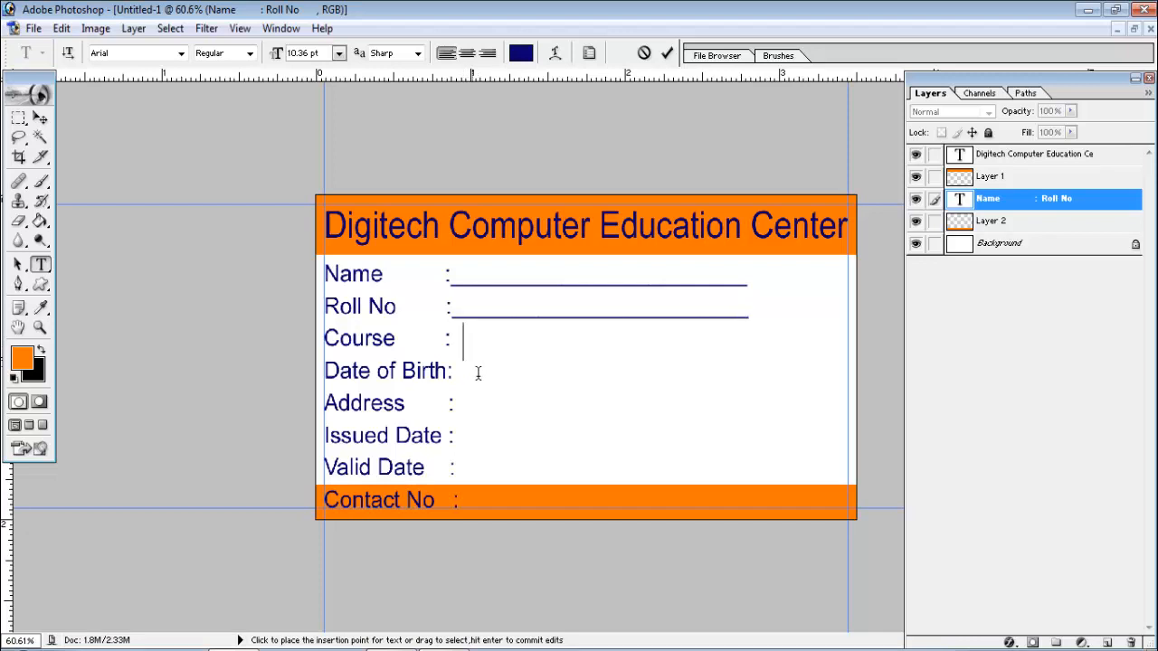
pyautogui.write('________________________')
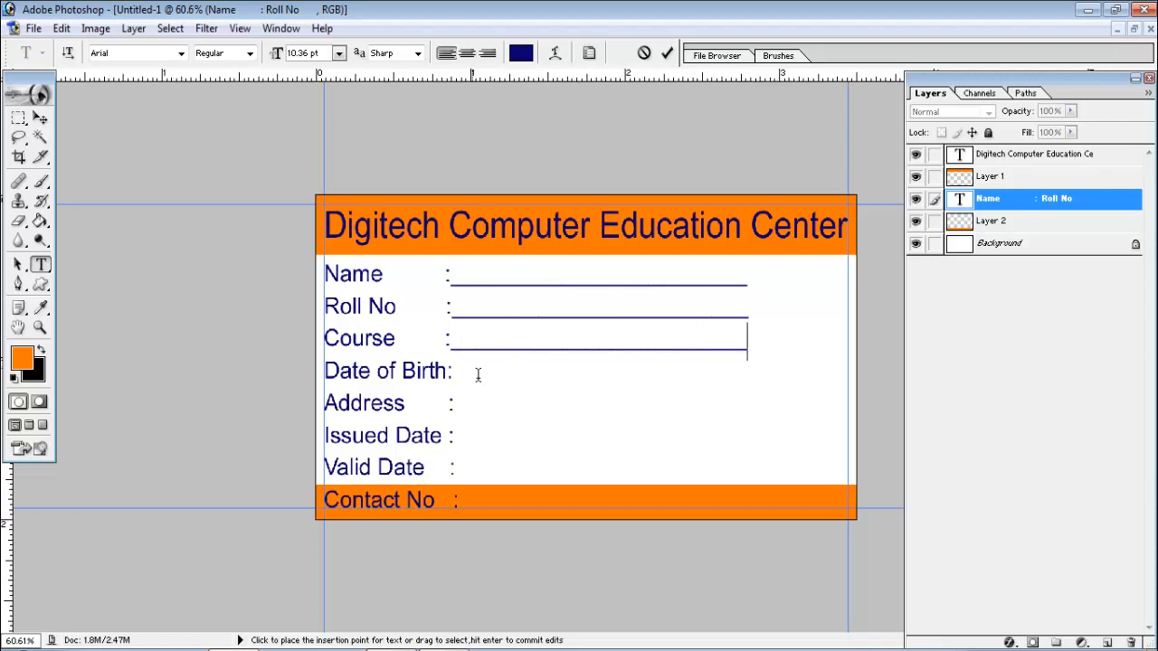
pyautogui.click(477, 380)
pyautogui.write('______________________')
pyautogui.press('BackSpace')
pyautogui.press('BackSpace')
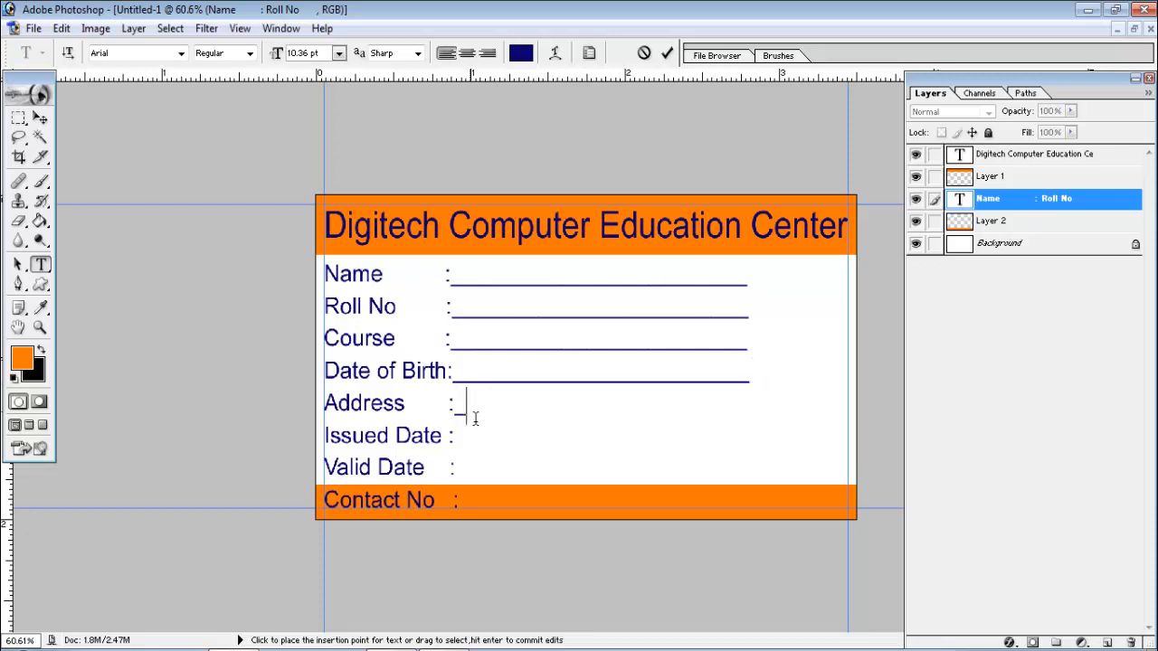
# Add underscore lines reaching the right guide after the Address, Issued Date and Valid Date colons and commit the text
pyautogui.write('___________________')
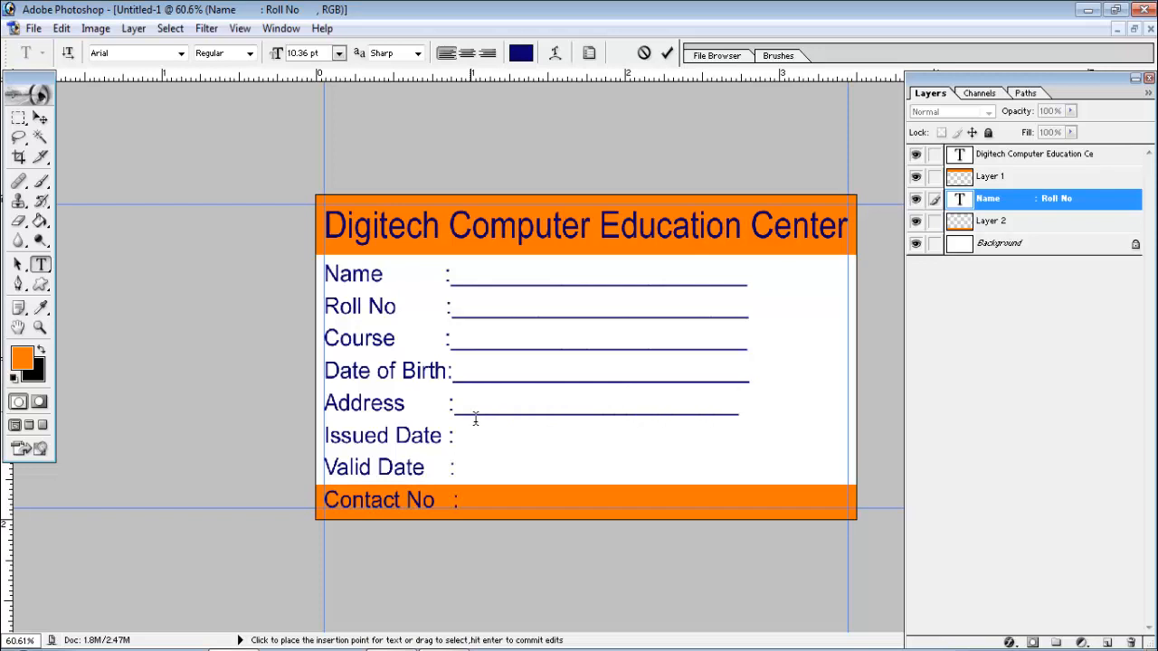
pyautogui.write('_____')
pyautogui.doubleClick(474, 451)
pyautogui.click(466, 443)
pyautogui.write('_________________________')
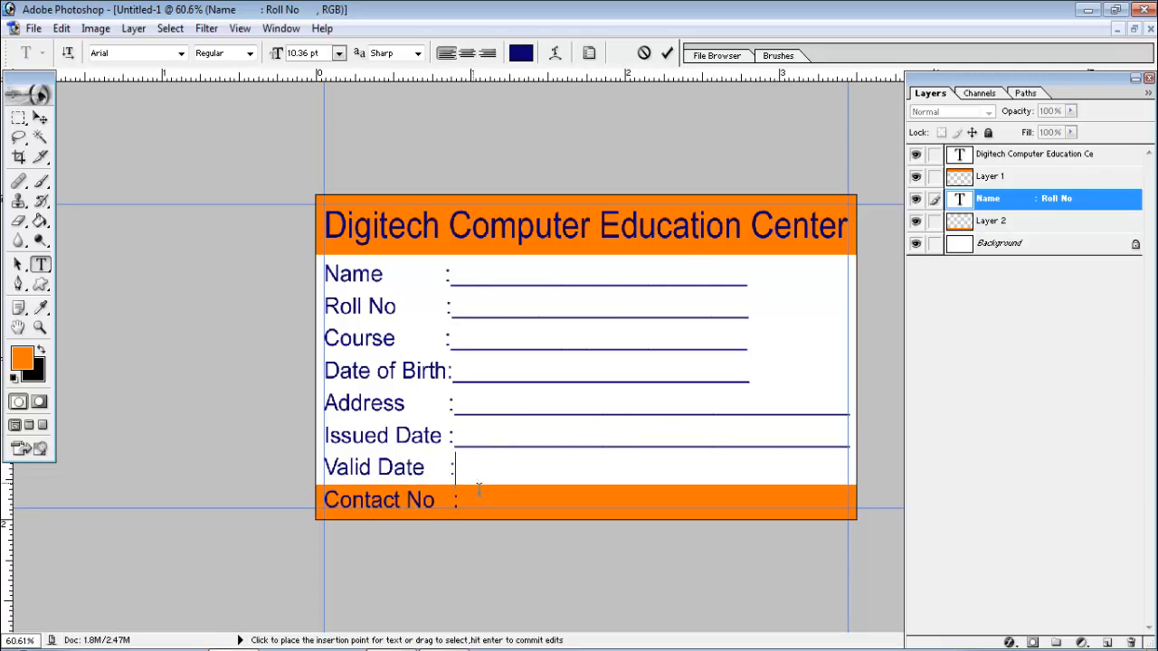
pyautogui.write('________________________')
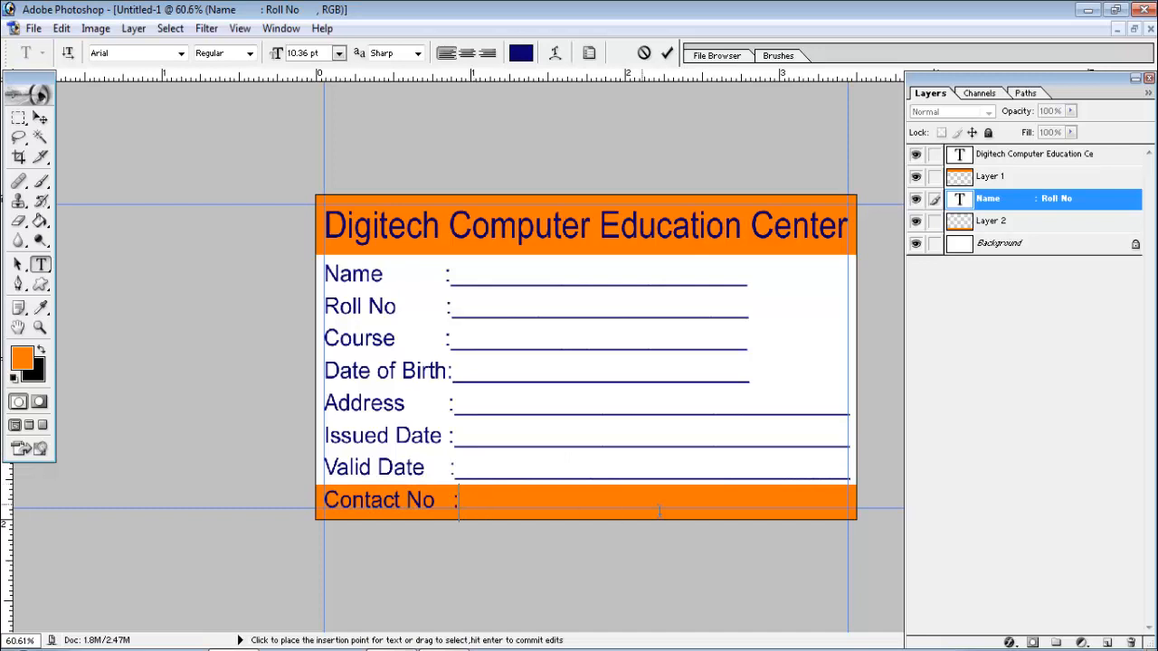
pyautogui.hotkey('ctrl', 'Return')
pyautogui.press('v')
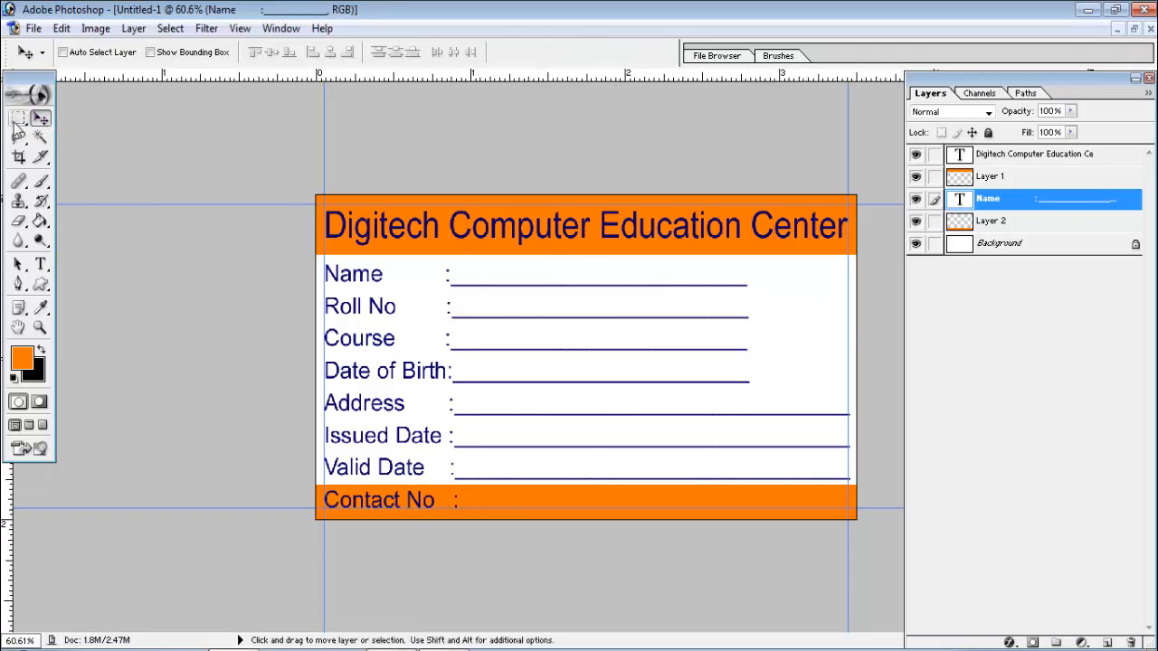
# Select a rectangular photo area between the ends of the upper lines and the right guide, and create a new layer for it
pyautogui.moveTo(18, 122)
pyautogui.mouseDown()
pyautogui.moveTo(24, 136)
pyautogui.moveTo(36, 118)
pyautogui.mouseUp()
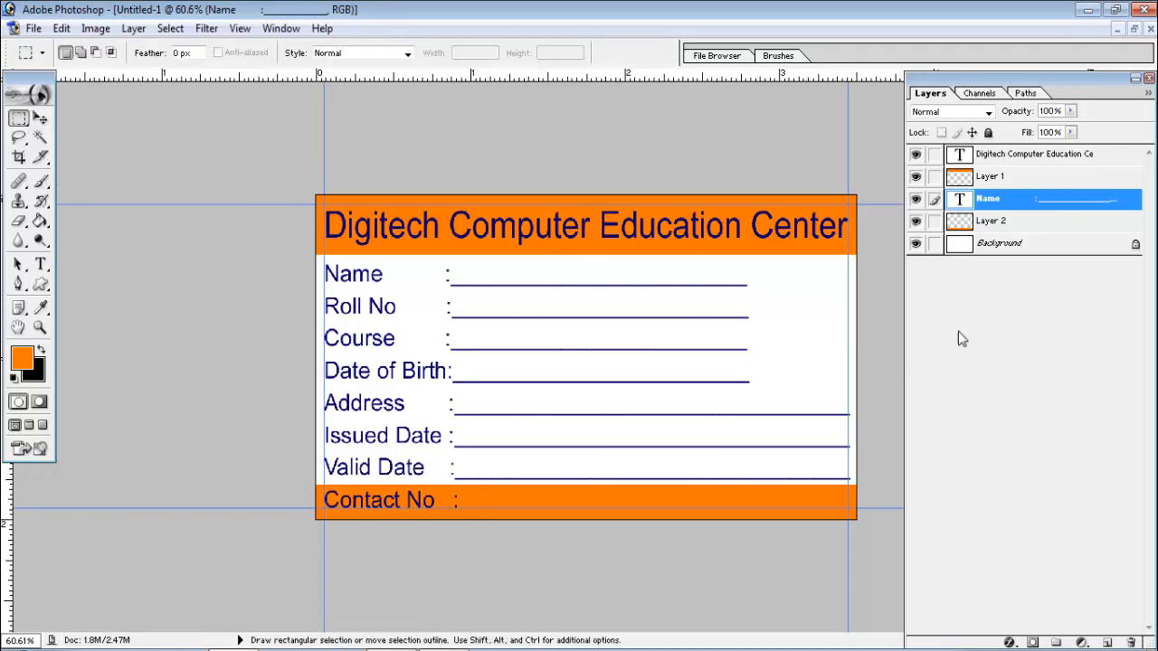
pyautogui.moveTo(747, 257); pyautogui.dragTo(848, 389)
pyautogui.click(1106, 643)
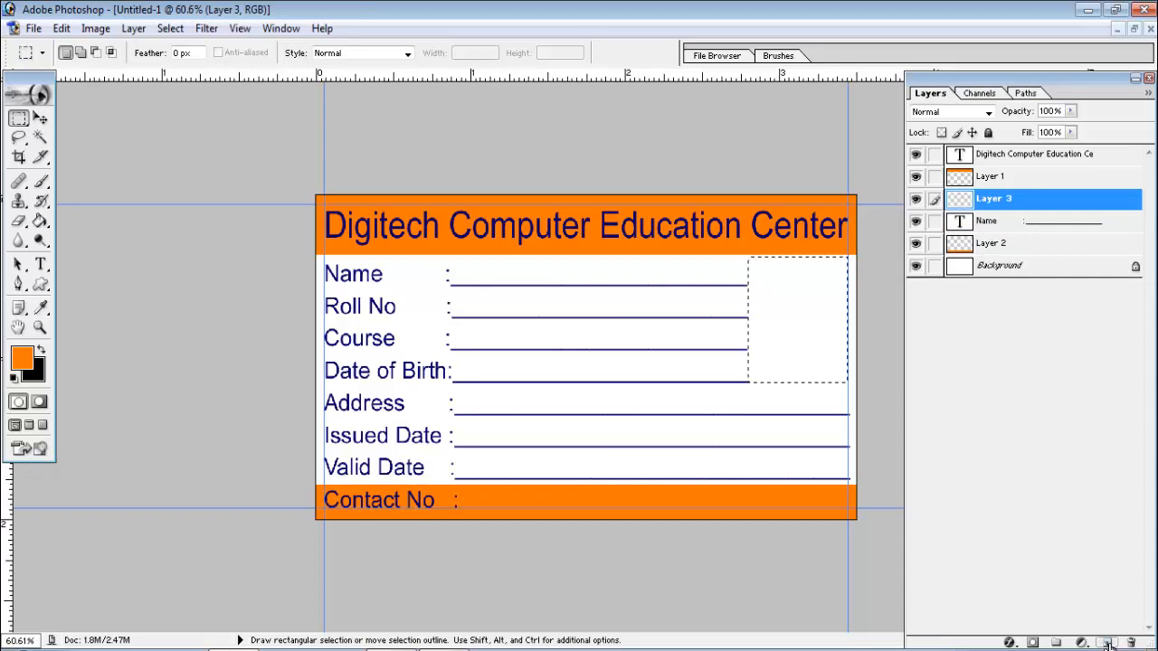
# Stroke the photo area selection with a 3 px centered orange outline
pyautogui.click(61, 28)
pyautogui.click(132, 337)
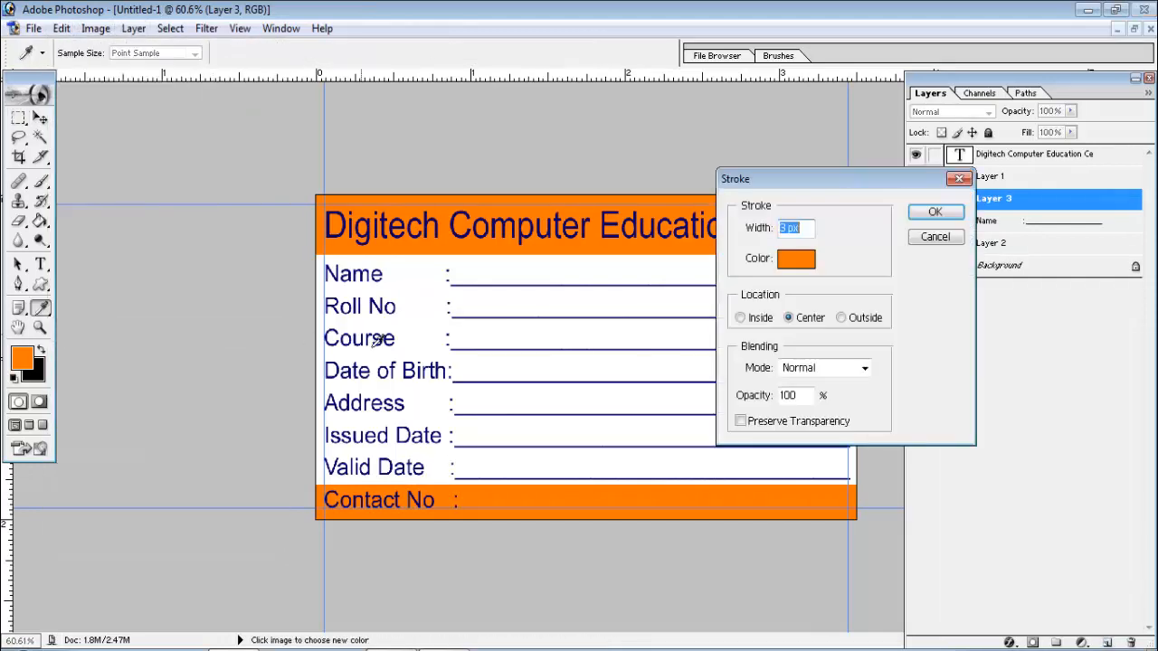
pyautogui.click(934, 220)
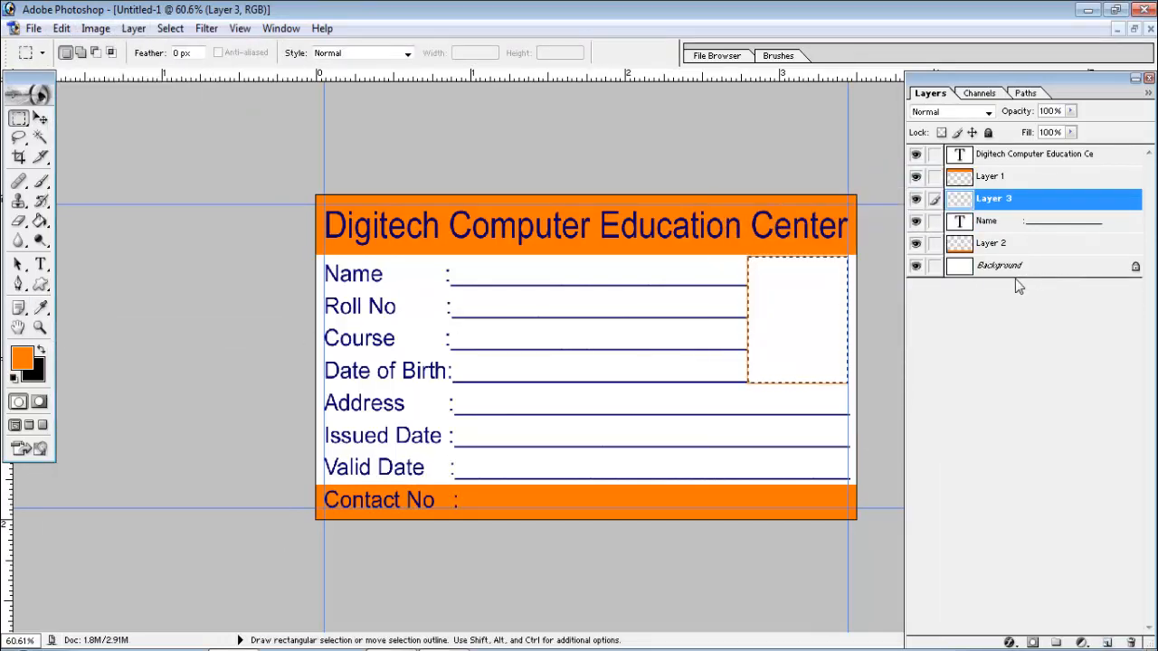
# Set the foreground color to medium gray, stroke the photo area with a 5 px centered outline, and deselect
pyautogui.click(23, 359)
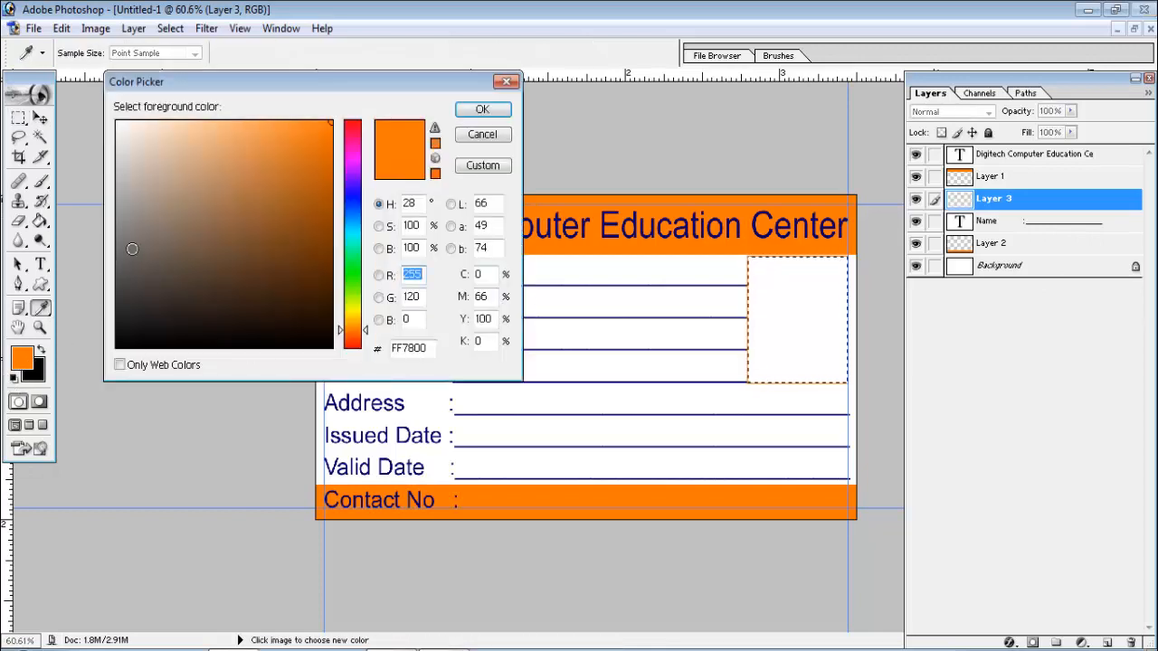
pyautogui.click(165, 235)
pyautogui.click(482, 109)
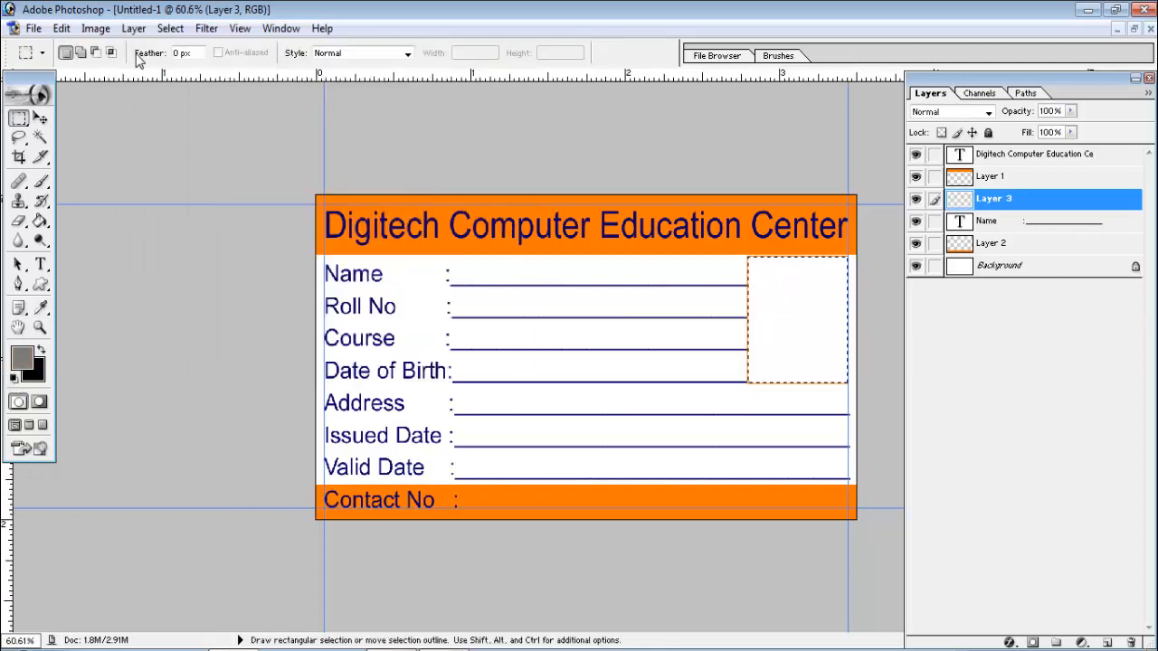
pyautogui.click(61, 28)
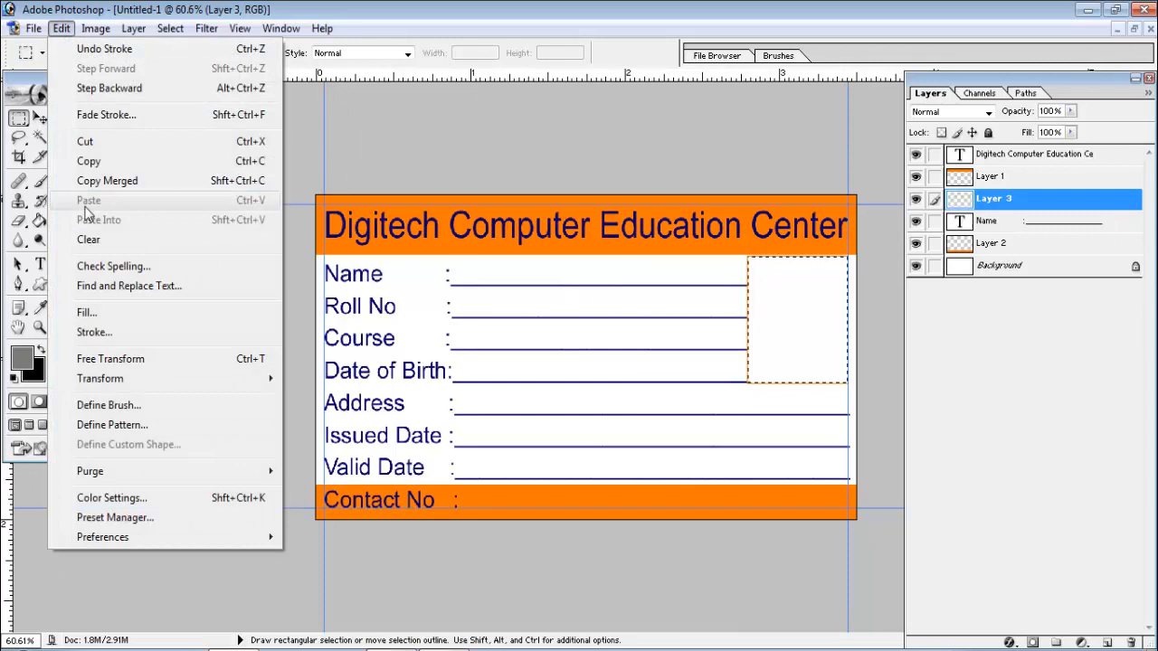
pyautogui.click(95, 333)
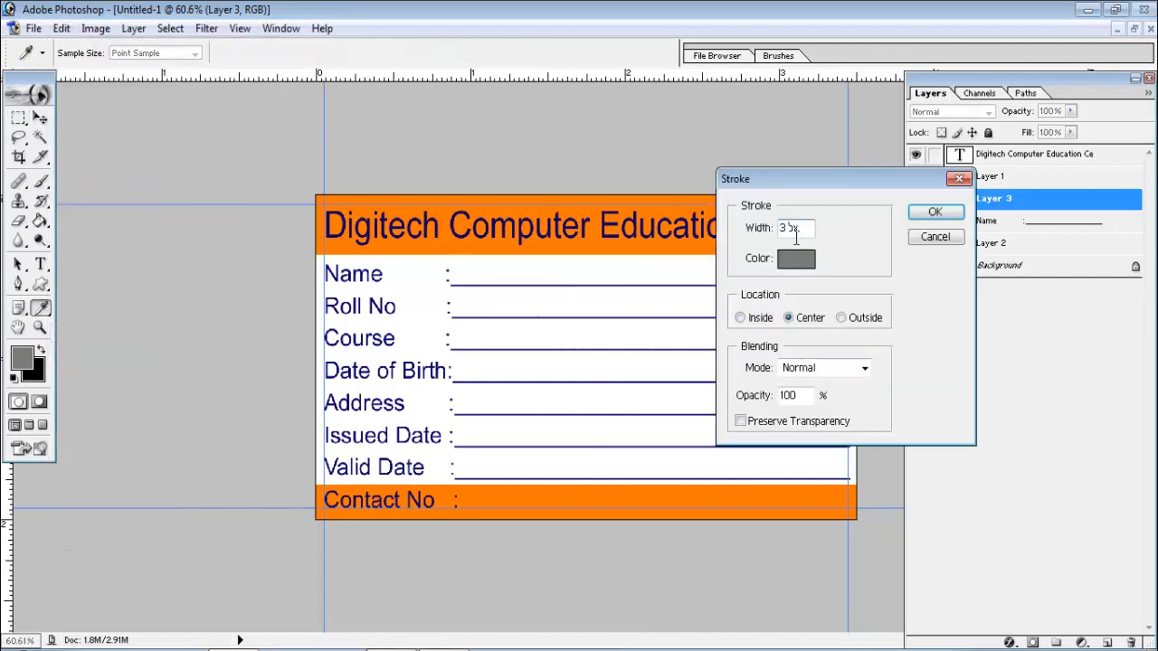
pyautogui.write('5')
pyautogui.click(929, 215)
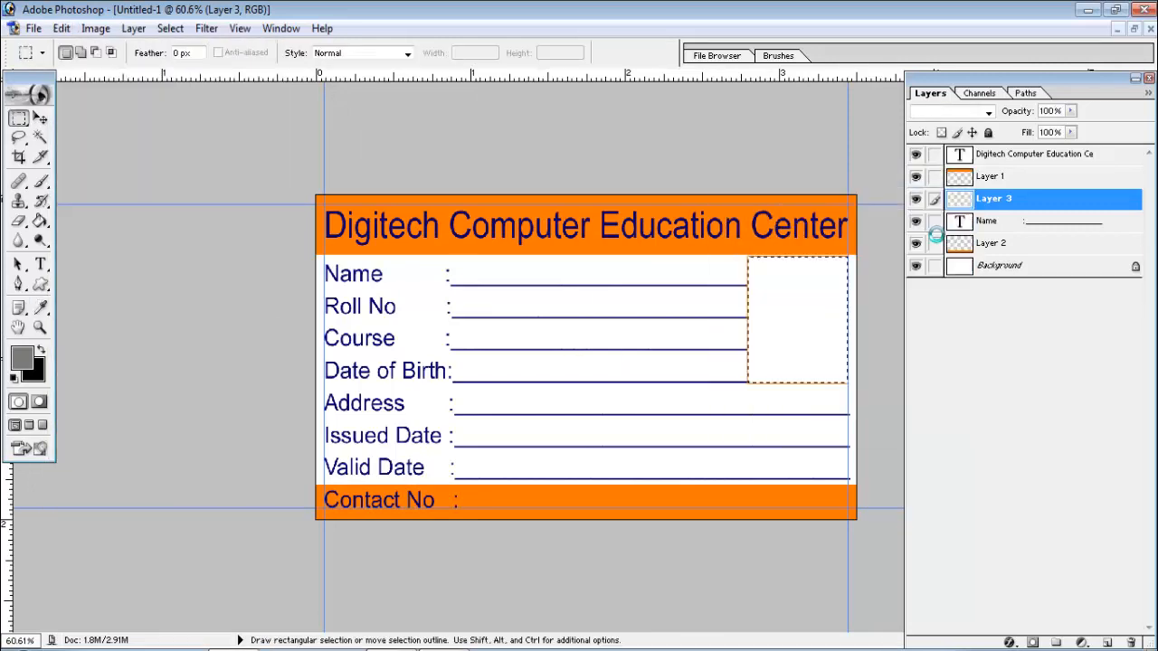
pyautogui.hotkey('ctrl', 'd')
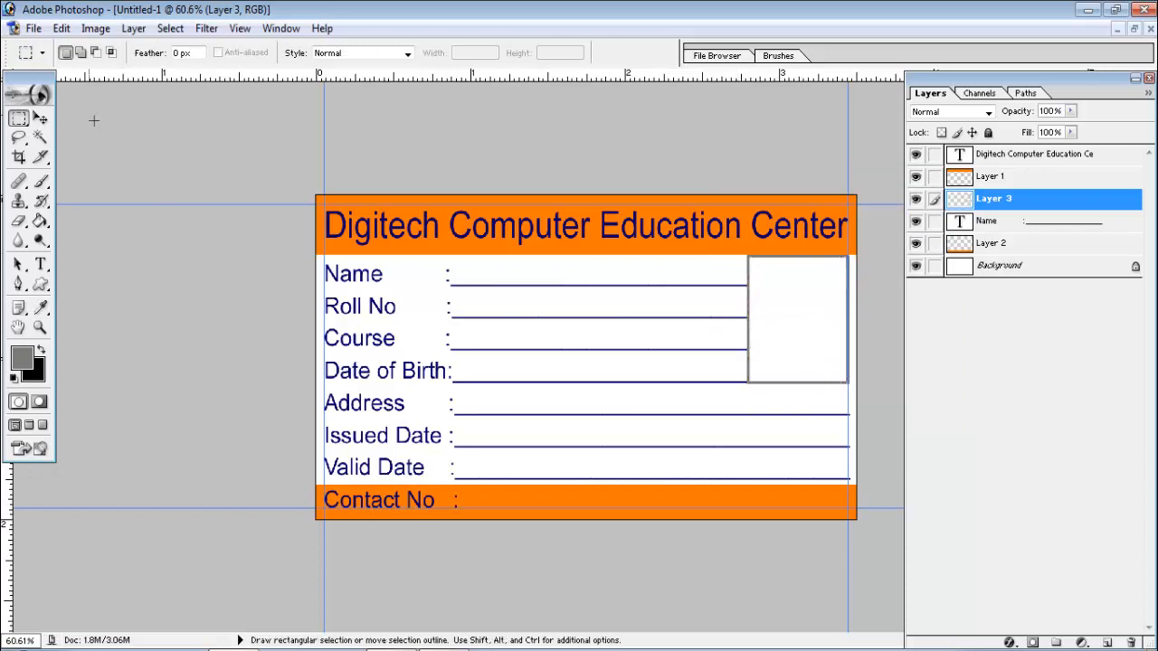
pyautogui.click(41, 118)
pyautogui.scroll(-4, 520, 390)
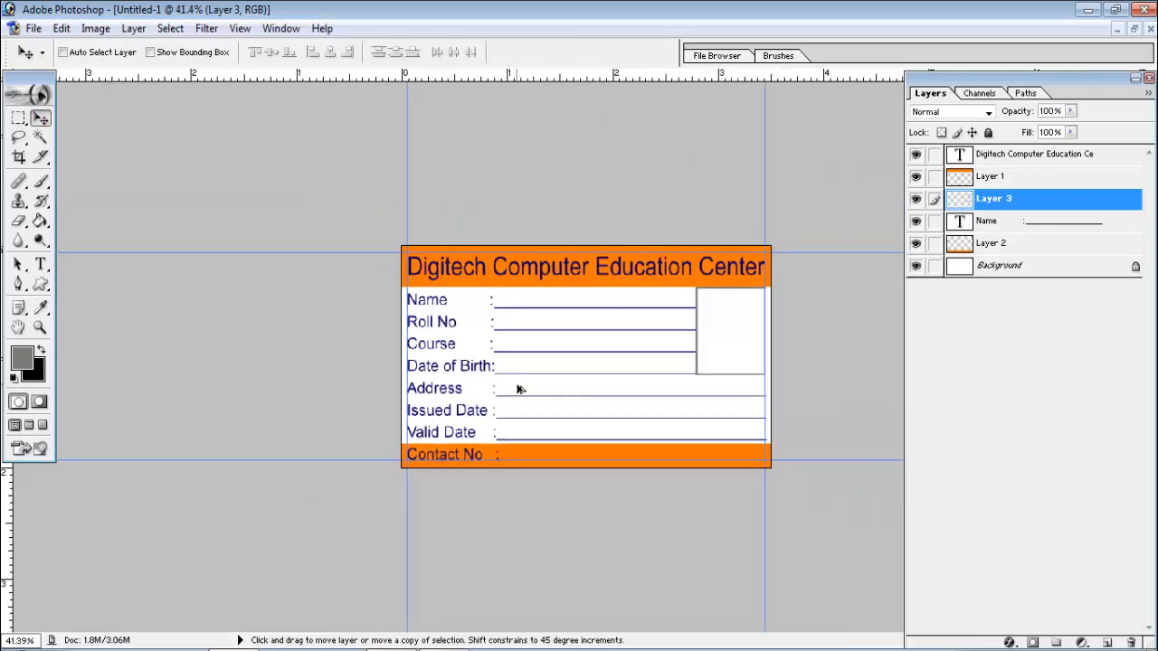
pyautogui.scroll(3, 519, 389)
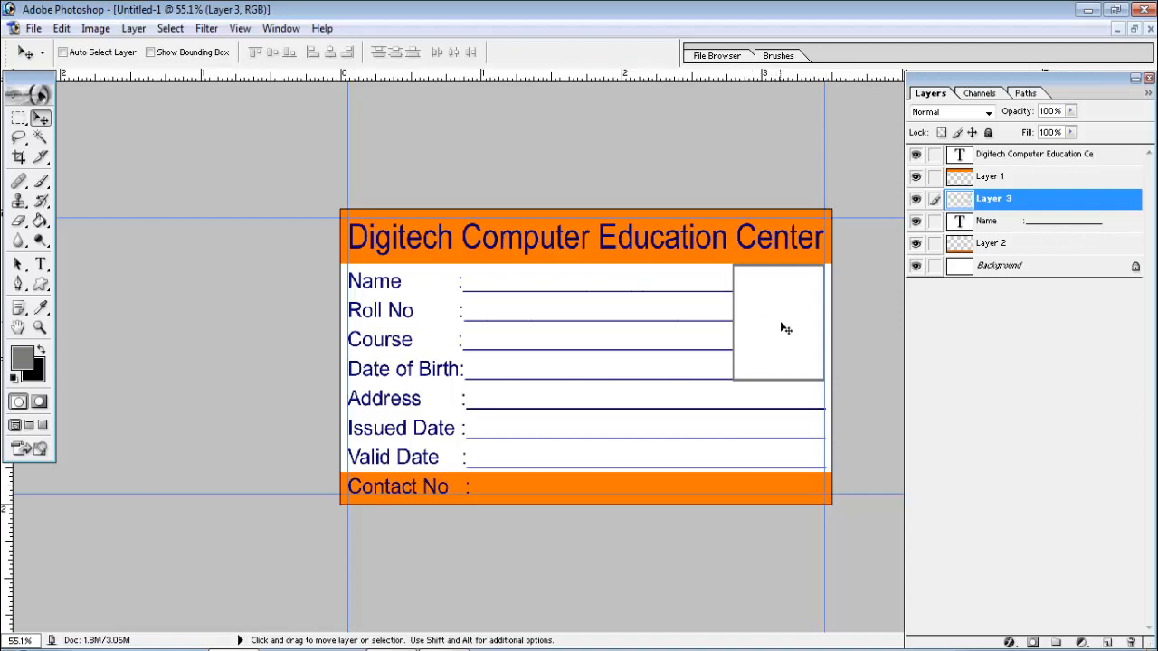
# Open the portrait image 13b9bf8fa9f0ce330c8fd4b6d6510034 from New folder (4) on the Desktop
pyautogui.click(33, 28)
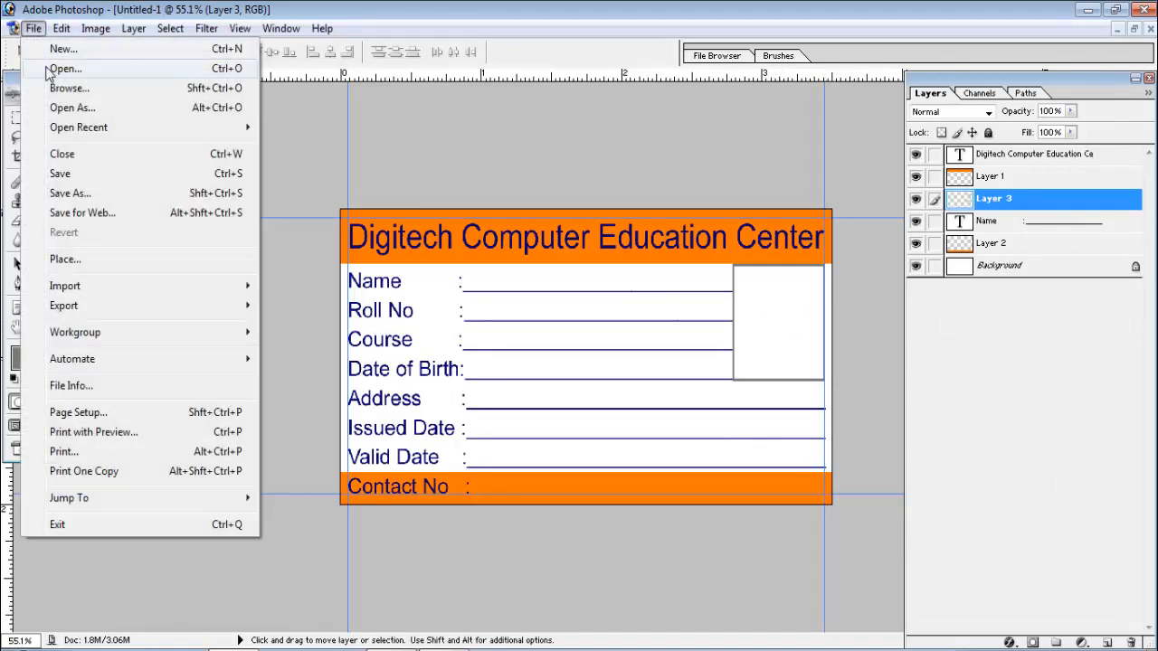
pyautogui.click(76, 73)
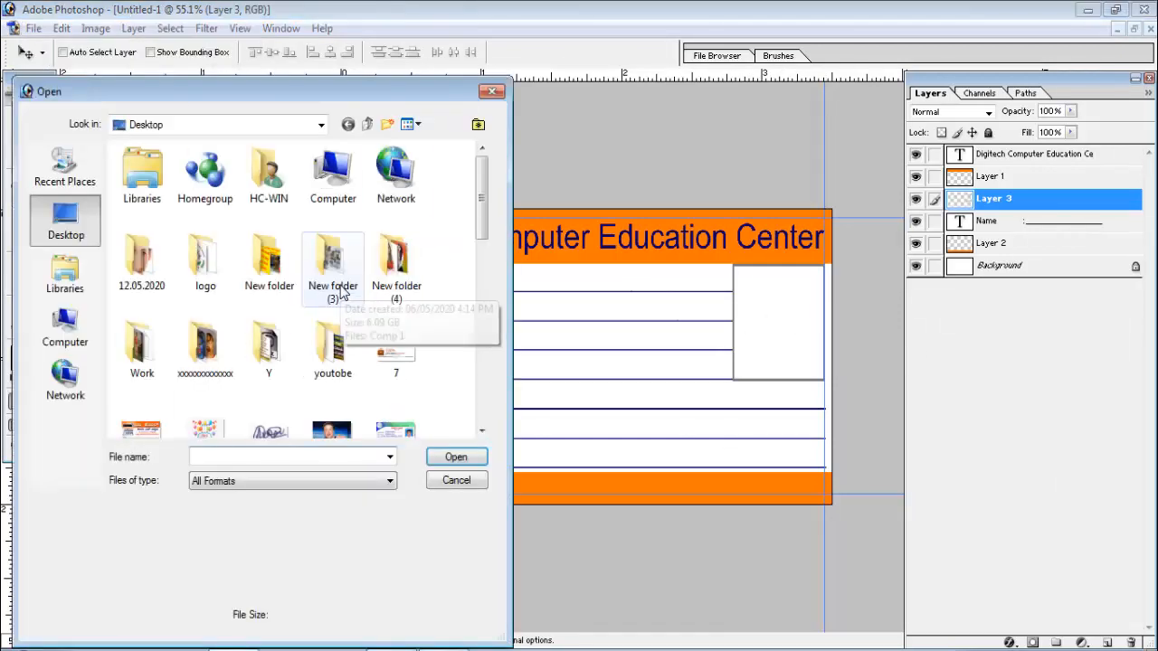
pyautogui.doubleClick(396, 263)
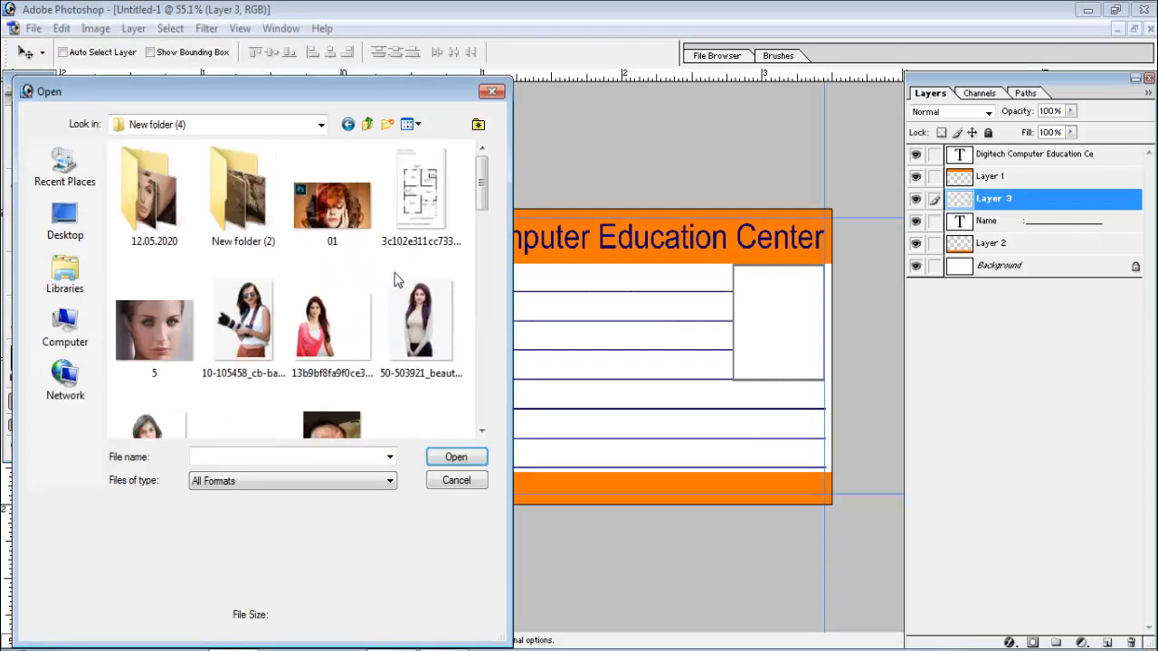
pyautogui.moveTo(486, 200)
pyautogui.mouseDown()
pyautogui.moveTo(488, 391)
pyautogui.moveTo(489, 213)
pyautogui.mouseUp()
pyautogui.click(342, 244)
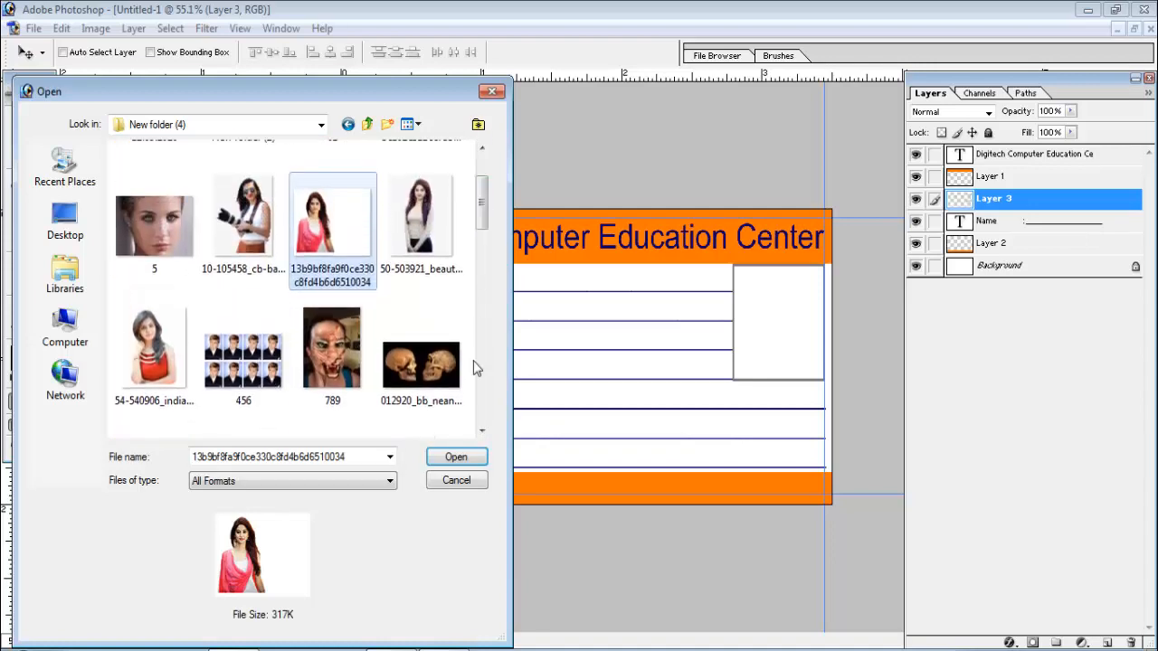
pyautogui.click(456, 457)
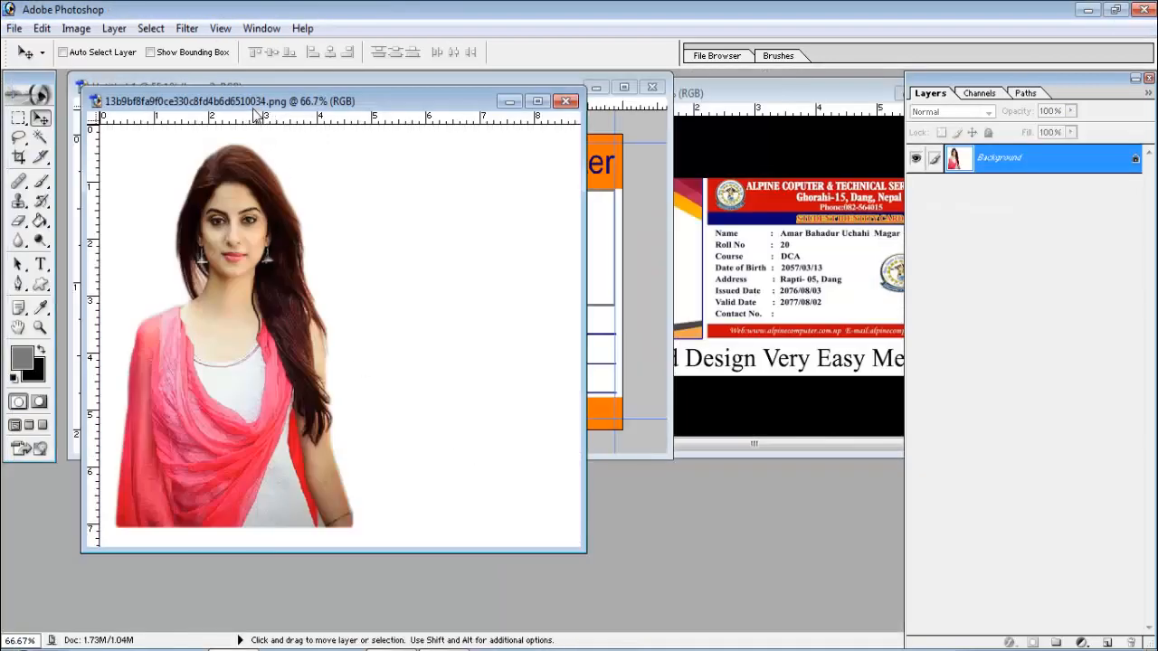
# Copy the portrait into the ID card document as a new layer, maximize the card's window and move the portrait over the field lines
pyautogui.moveTo(255, 102); pyautogui.dragTo(142, 250)
pyautogui.moveTo(247, 368); pyautogui.dragTo(544, 282)
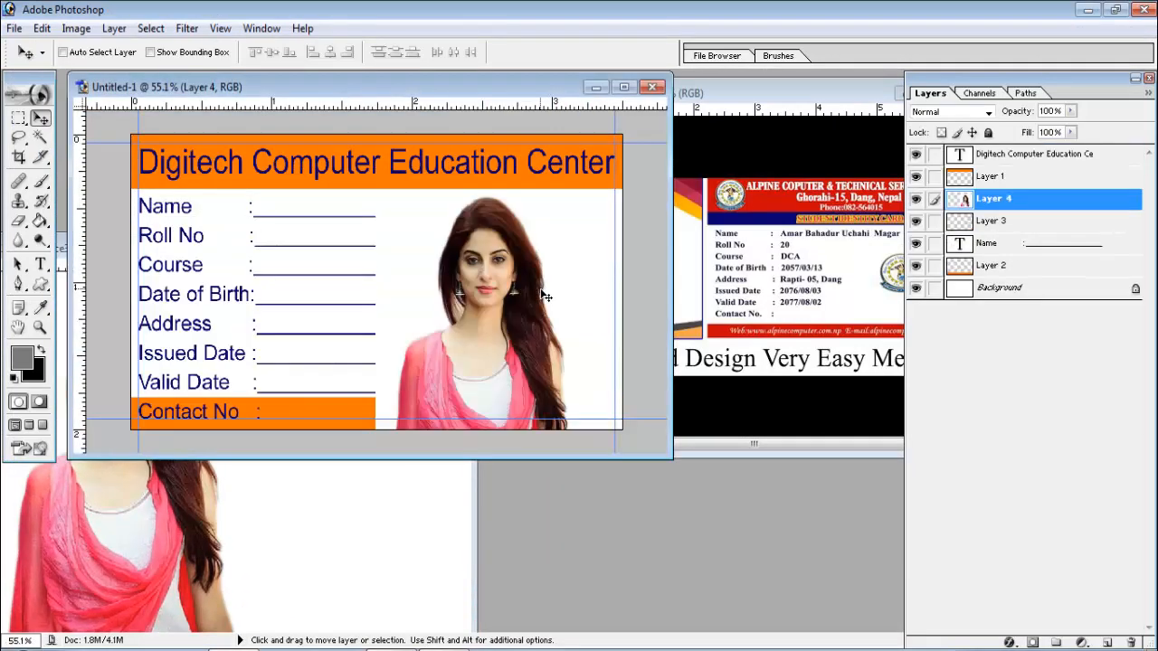
pyautogui.click(624, 87)
pyautogui.moveTo(691, 360); pyautogui.dragTo(495, 360)
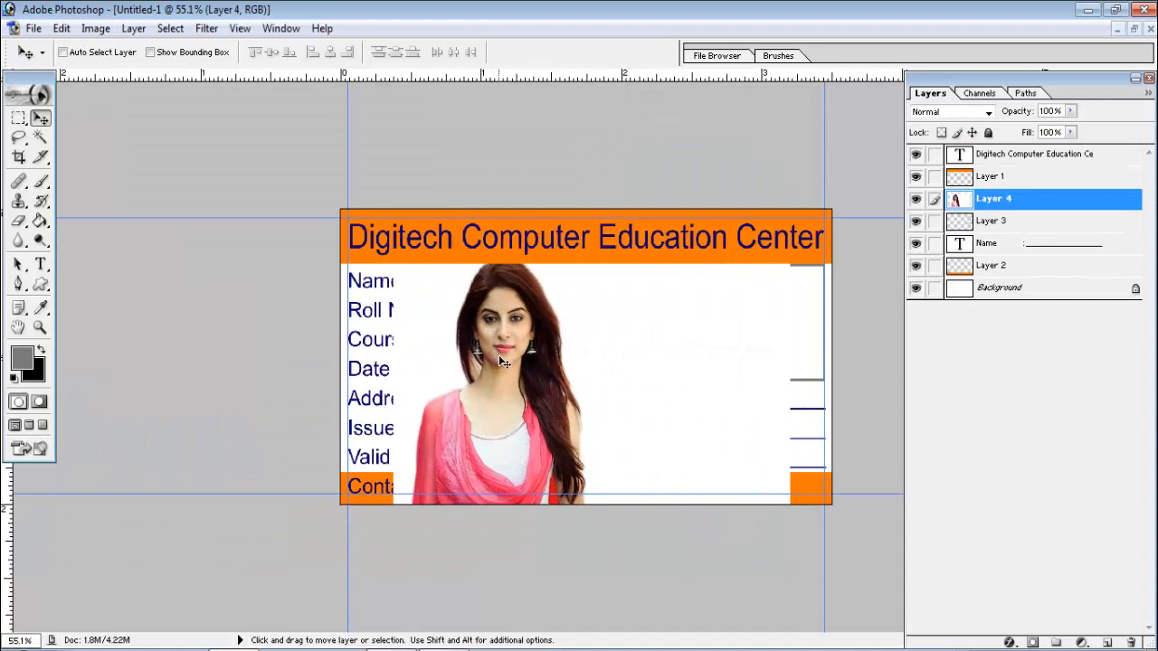
# Scale the portrait layer proportionally to 65% and leave it over the middle of the card's field lines
pyautogui.hotkey('ctrl', 't')
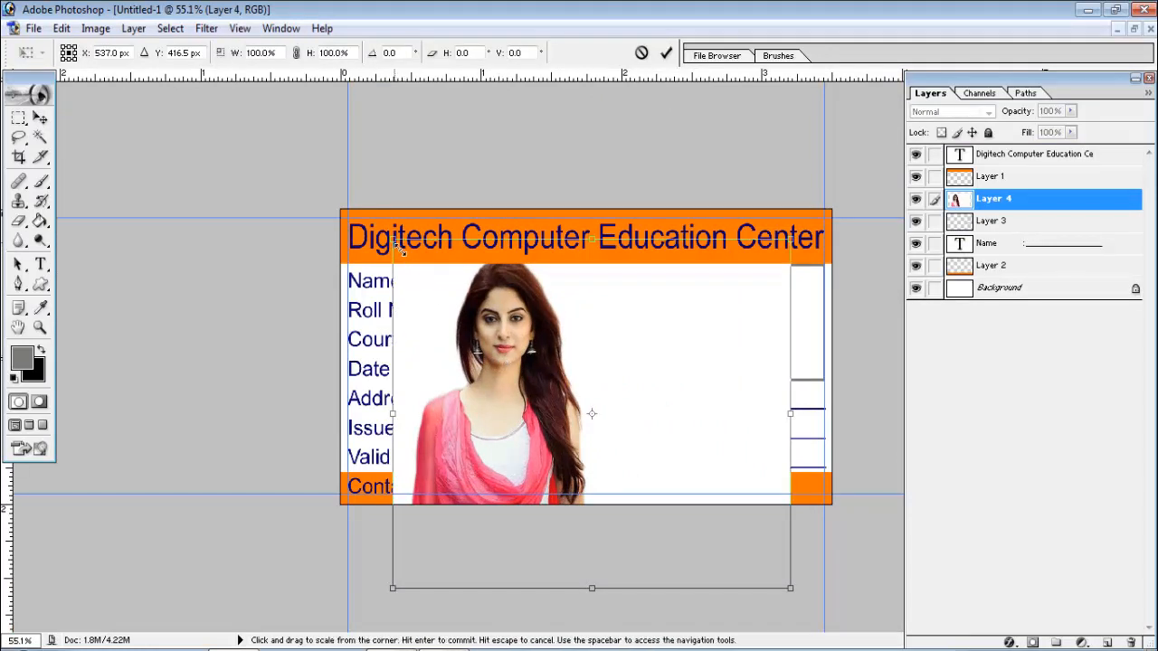
pyautogui.moveTo(399, 249); pyautogui.dragTo(520, 345)
pyautogui.moveTo(570, 443); pyautogui.dragTo(781, 358)
pyautogui.moveTo(734, 265); pyautogui.dragTo(621, 167)
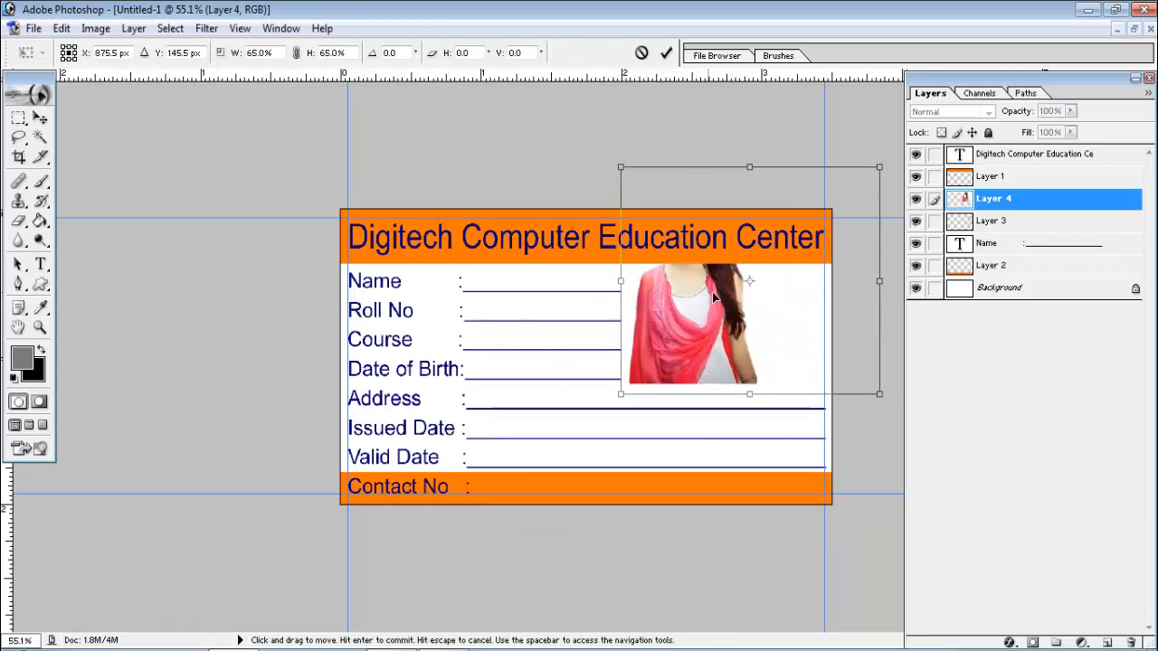
pyautogui.moveTo(715, 296); pyautogui.dragTo(853, 436)
pyautogui.press('Return')
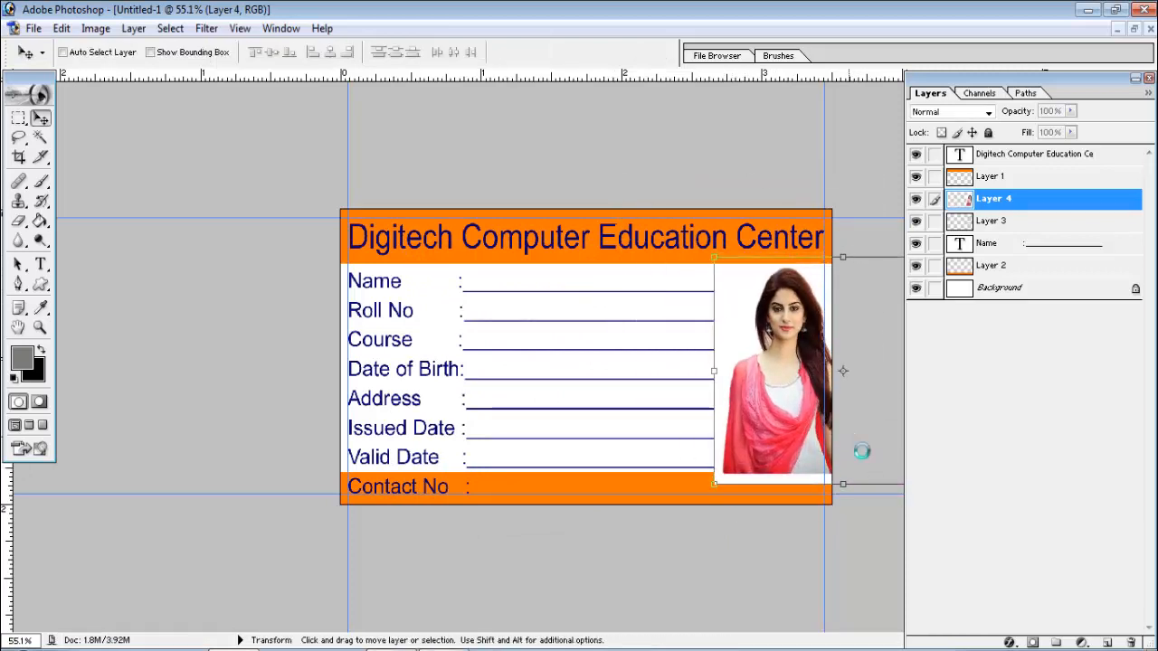
pyautogui.hotkey('ctrl', 'z')
# Select the portrait's head and shoulders with a rectangular marquee and cut them out of the layer
pyautogui.press('m')
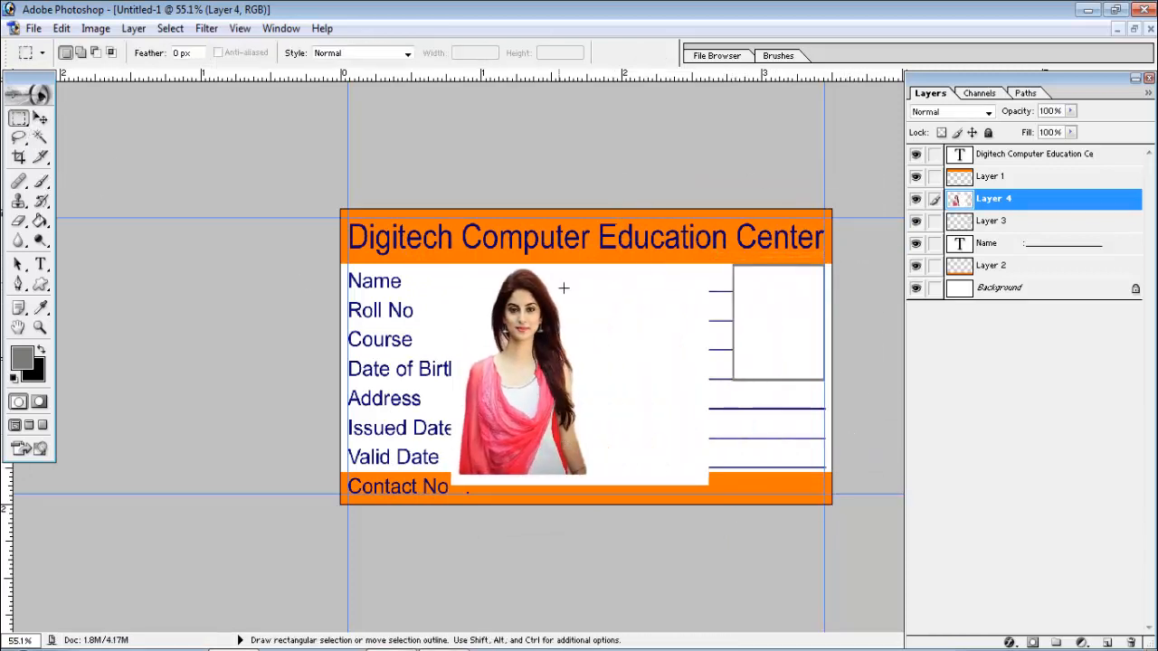
pyautogui.moveTo(471, 267); pyautogui.dragTo(577, 402)
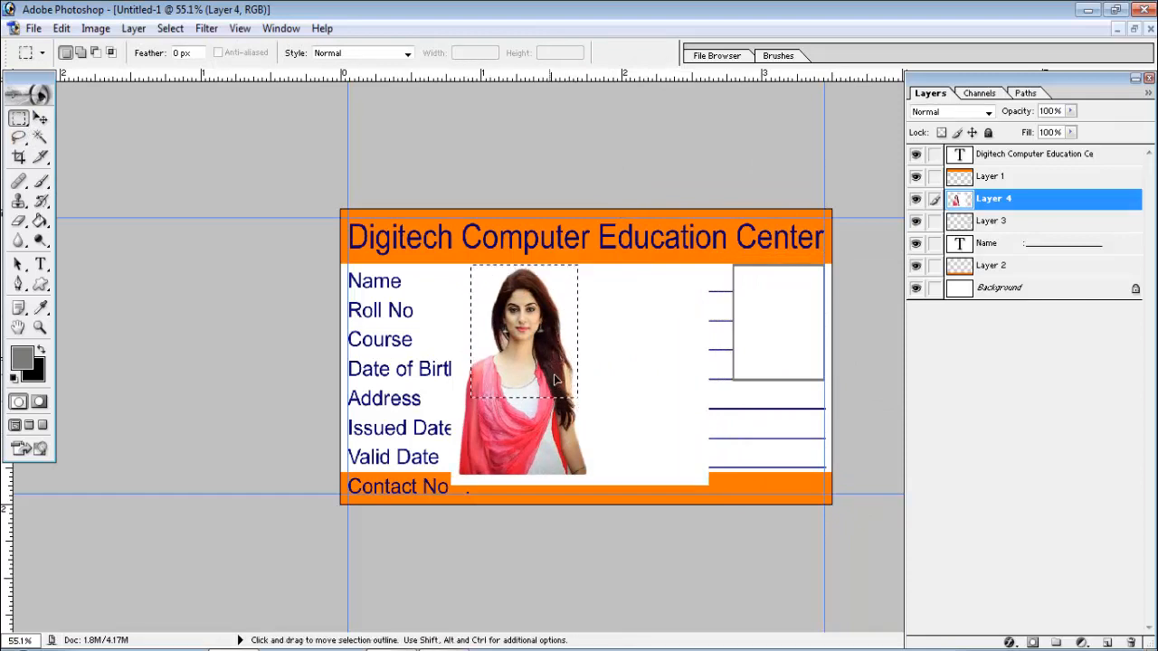
pyautogui.press('Delete')
pyautogui.hotkey('ctrl', 'd')
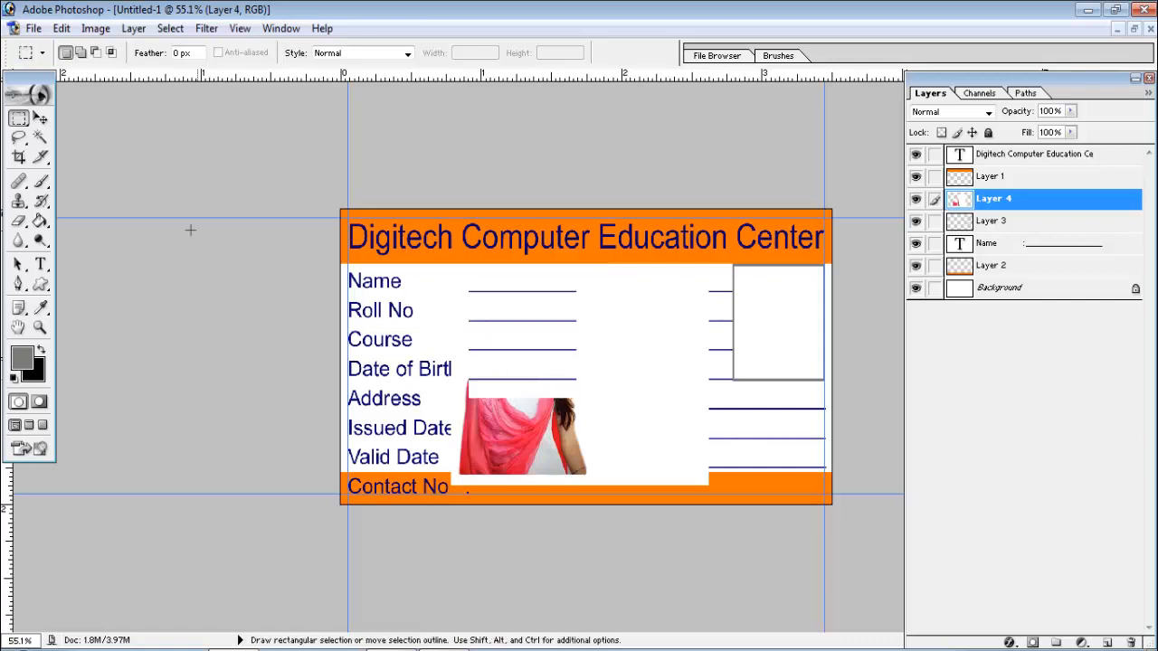
# Delete Layer 4 with the leftover part of the portrait
pyautogui.click(40, 119)
pyautogui.click(1130, 643)
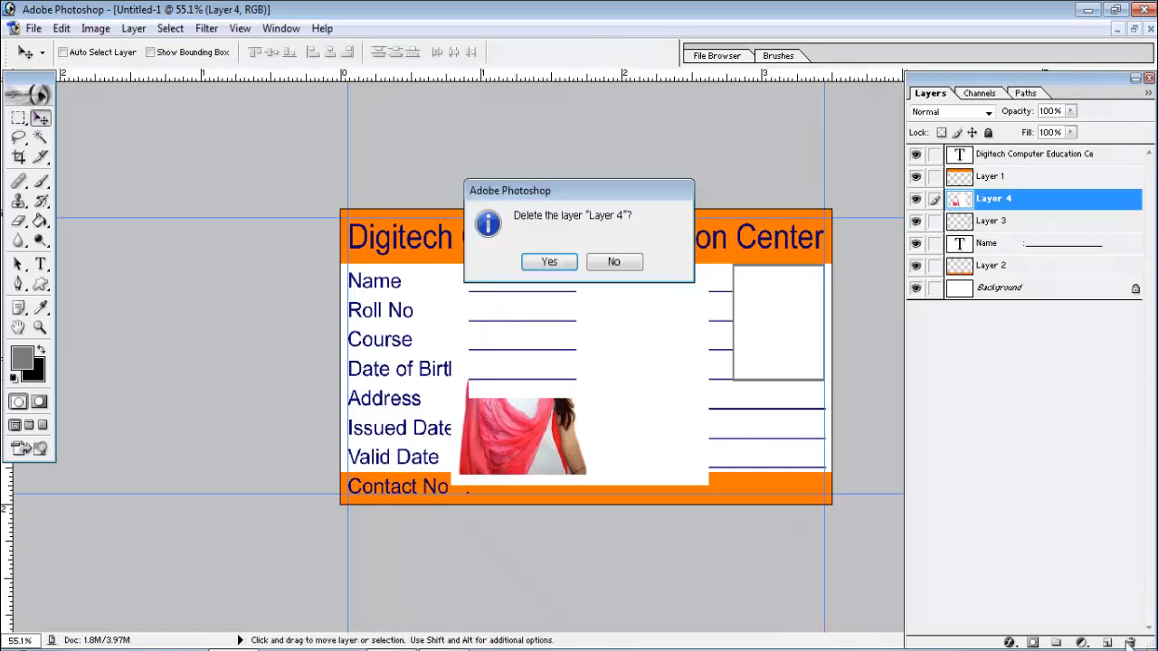
pyautogui.click(568, 263)
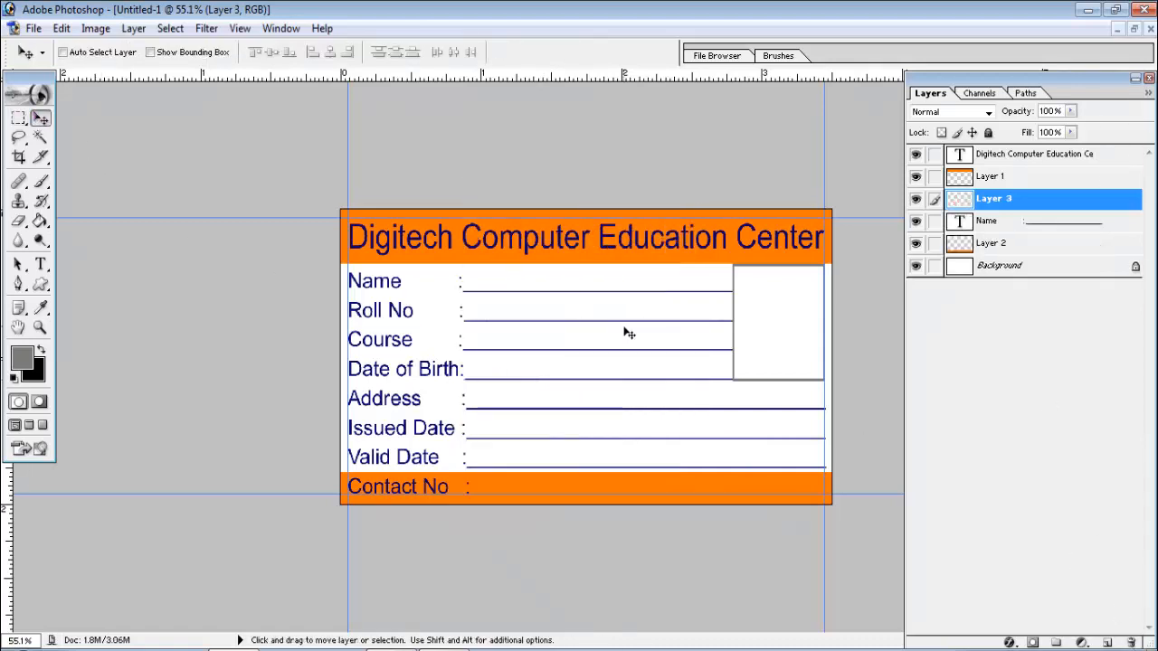
# Paste the cropped portrait, move it over the gray photo frame and scale it down to the frame's height
pyautogui.hotkey('ctrl', 'v')
pyautogui.moveTo(639, 361); pyautogui.dragTo(825, 343)
pyautogui.hotkey('ctrl', 't')
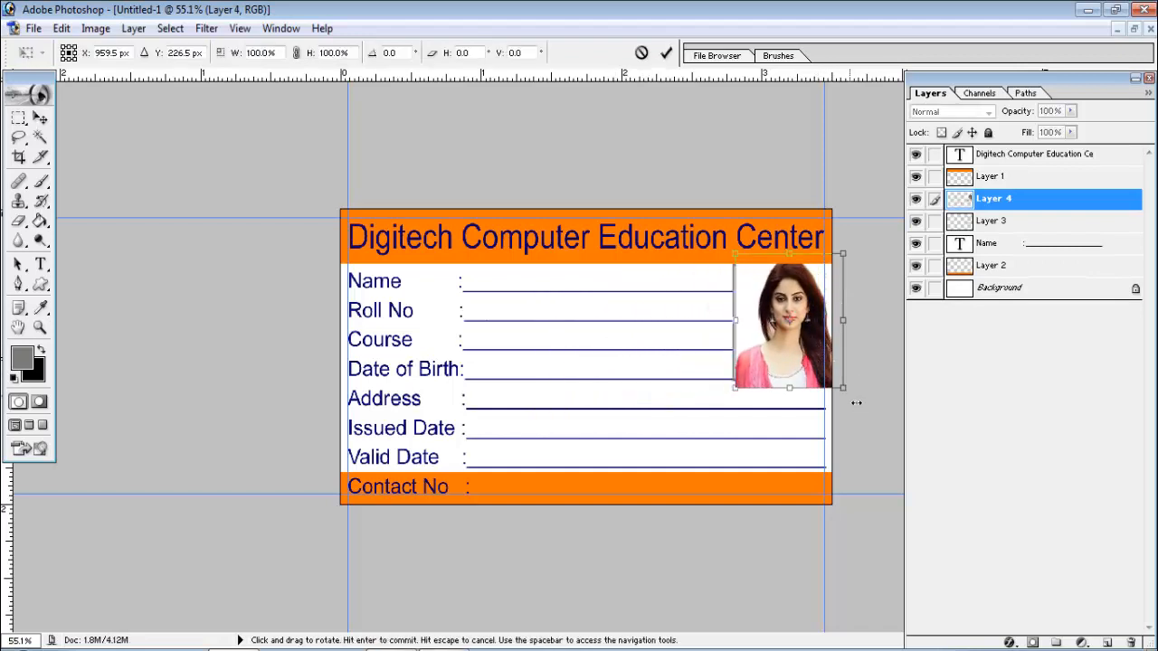
pyautogui.moveTo(847, 401); pyautogui.dragTo(820, 410)
pyautogui.press('Return')
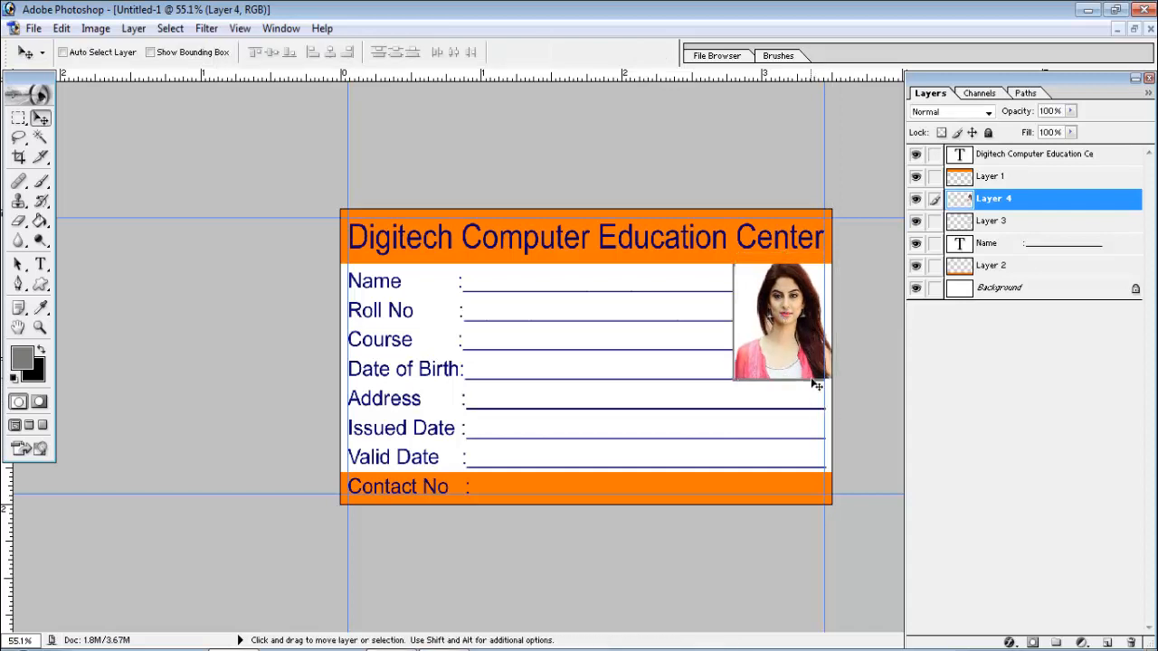
# Try nudging the portrait to the left over the photo frame, and nudge it back
pyautogui.press('Left')
pyautogui.press('Left')
pyautogui.press('Left')
pyautogui.press('Left')
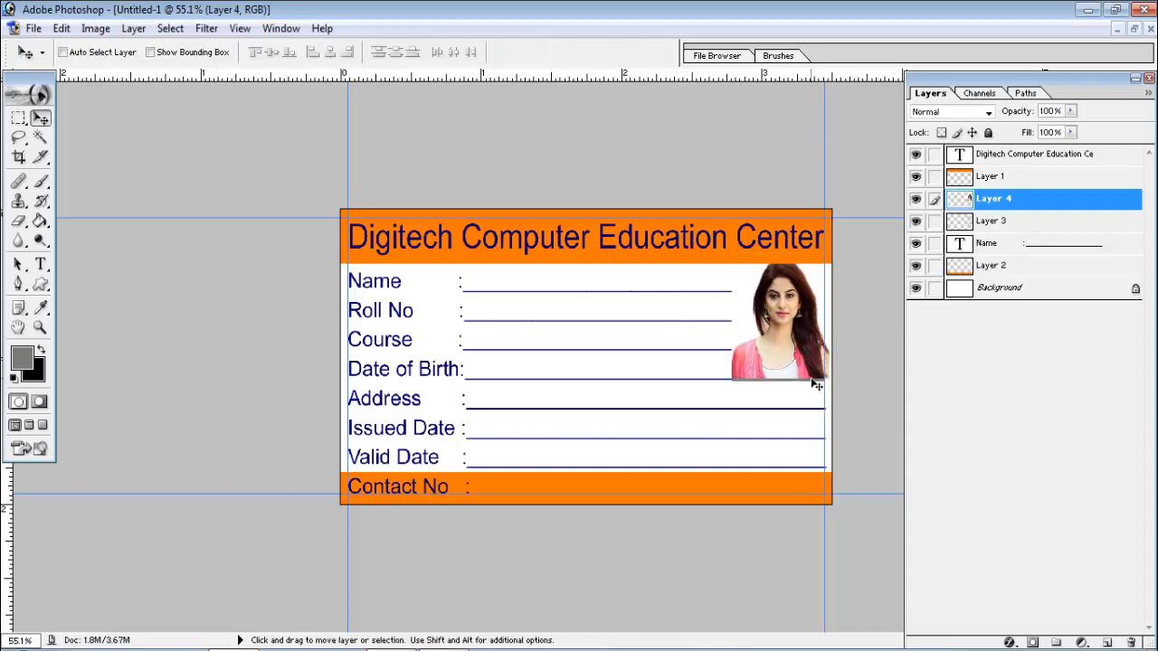
pyautogui.press('Right')
pyautogui.press('Right')
pyautogui.press('Right')
pyautogui.press('Right')
# Move the portrait layer below the frame layer and check its horizontal alignment with small nudges
pyautogui.moveTo(1015, 204); pyautogui.dragTo(1015, 231)
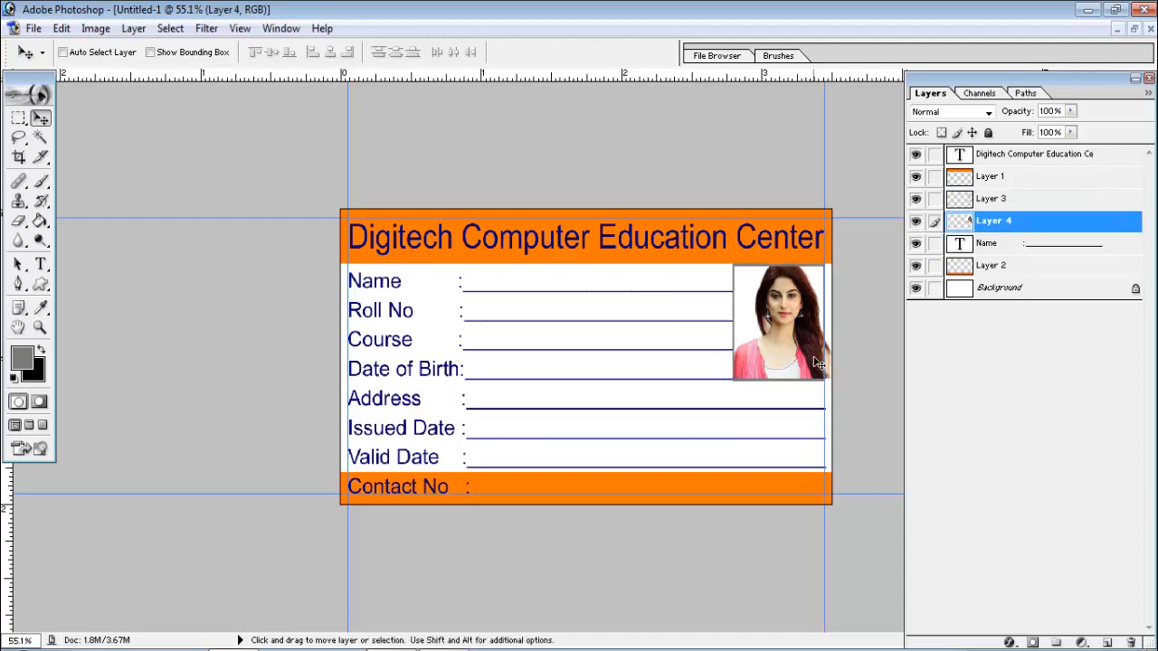
pyautogui.press('Left')
pyautogui.press('Left')
pyautogui.press('Left')
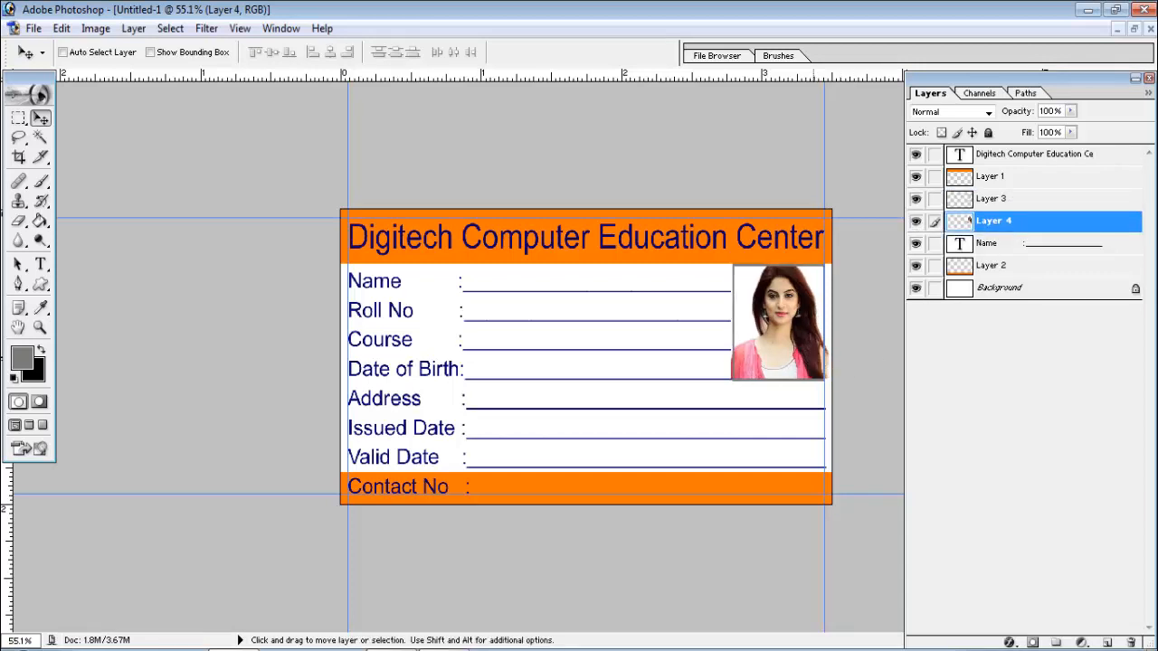
pyautogui.press('Right')
pyautogui.press('Right')
pyautogui.press('Right')
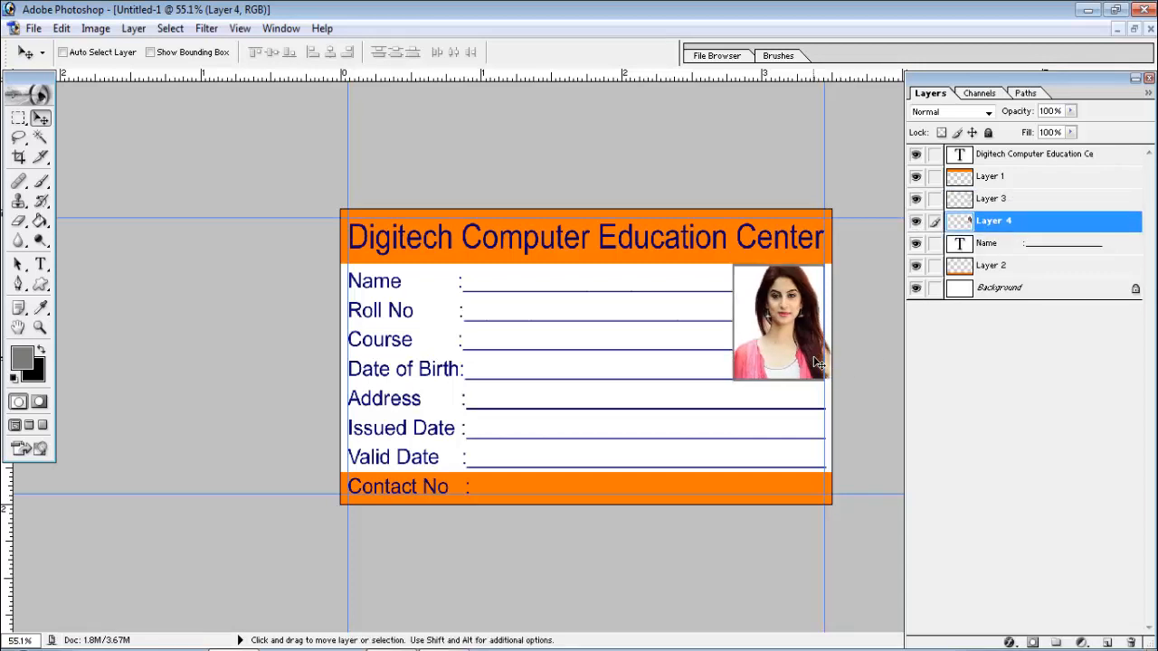
# Remove the strip of the portrait that overhangs the frame's right edge using a rectangular selection, and deselect
pyautogui.click(24, 119)
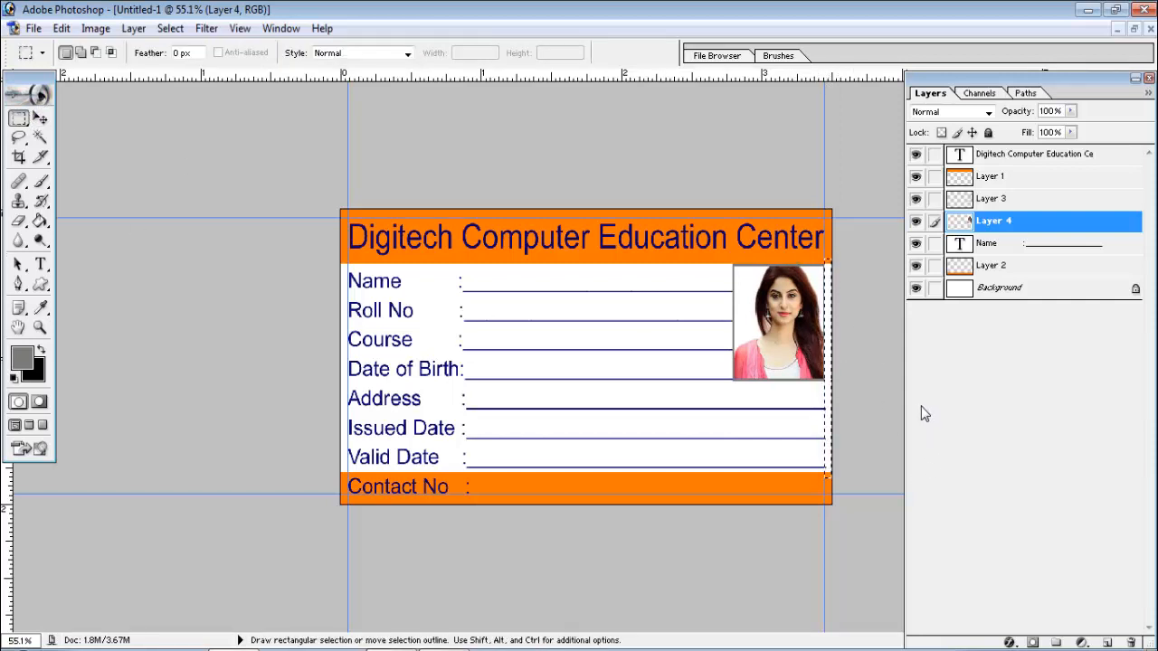
pyautogui.hotkey('ctrl', 'd')
pyautogui.click(41, 118)
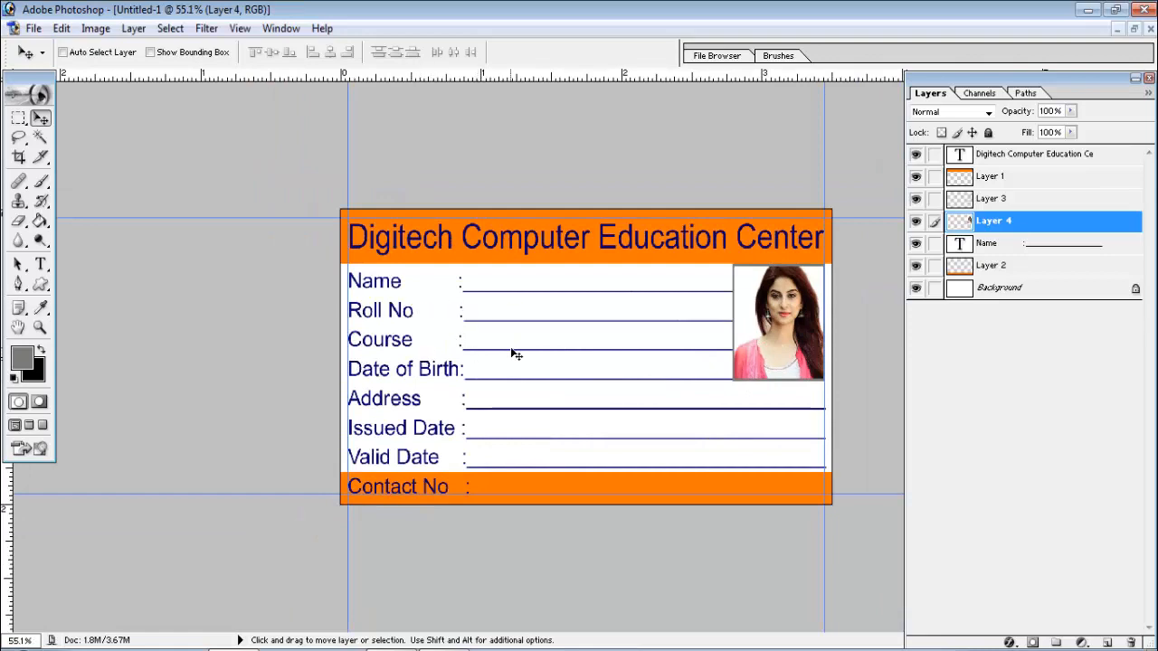
# Create a new empty layer above the portrait layer
pyautogui.scroll(-1, 589, 366)
pyautogui.scroll(2, 589, 367)
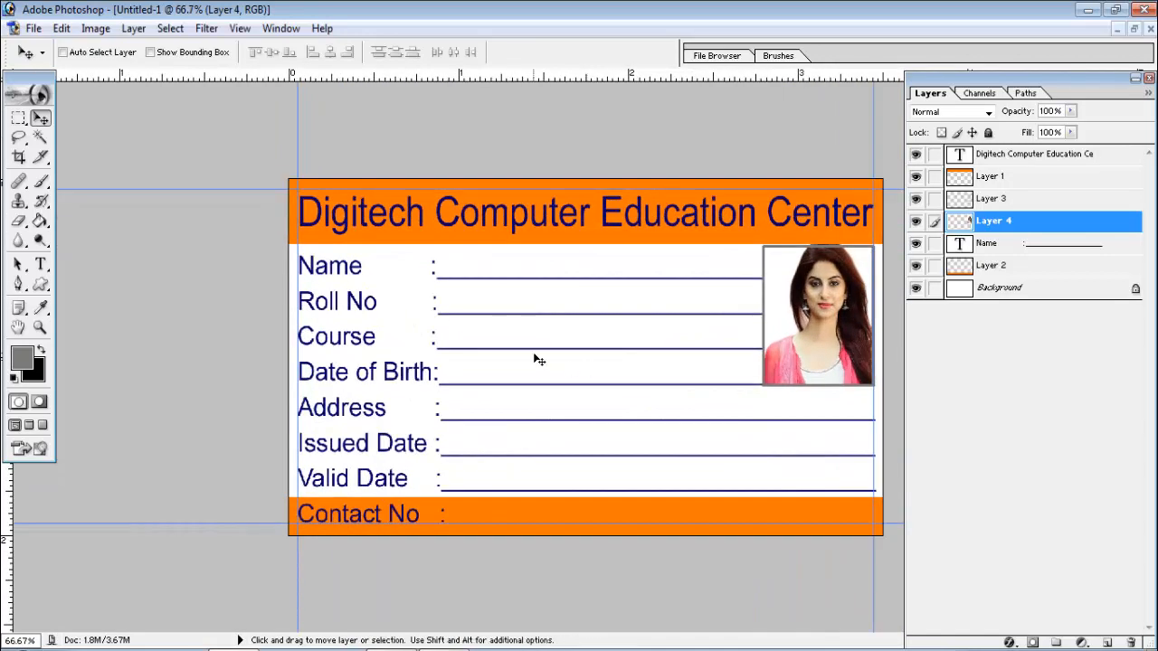
pyautogui.scroll(-1, 538, 353)
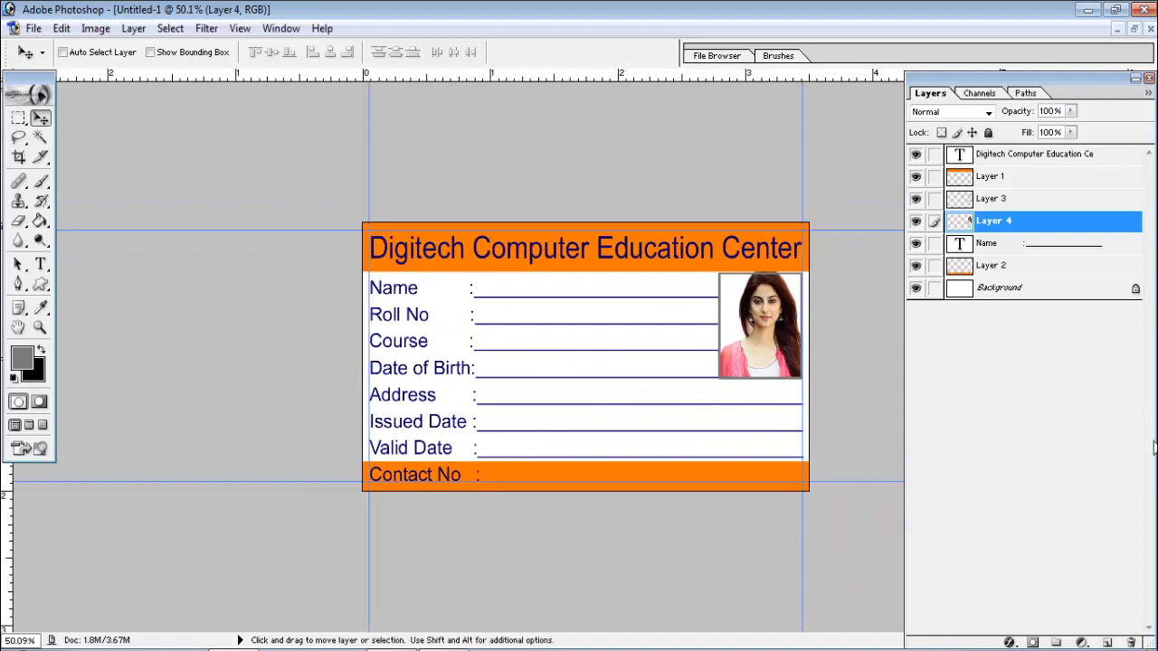
pyautogui.click(1107, 642)
pyautogui.click(20, 120)
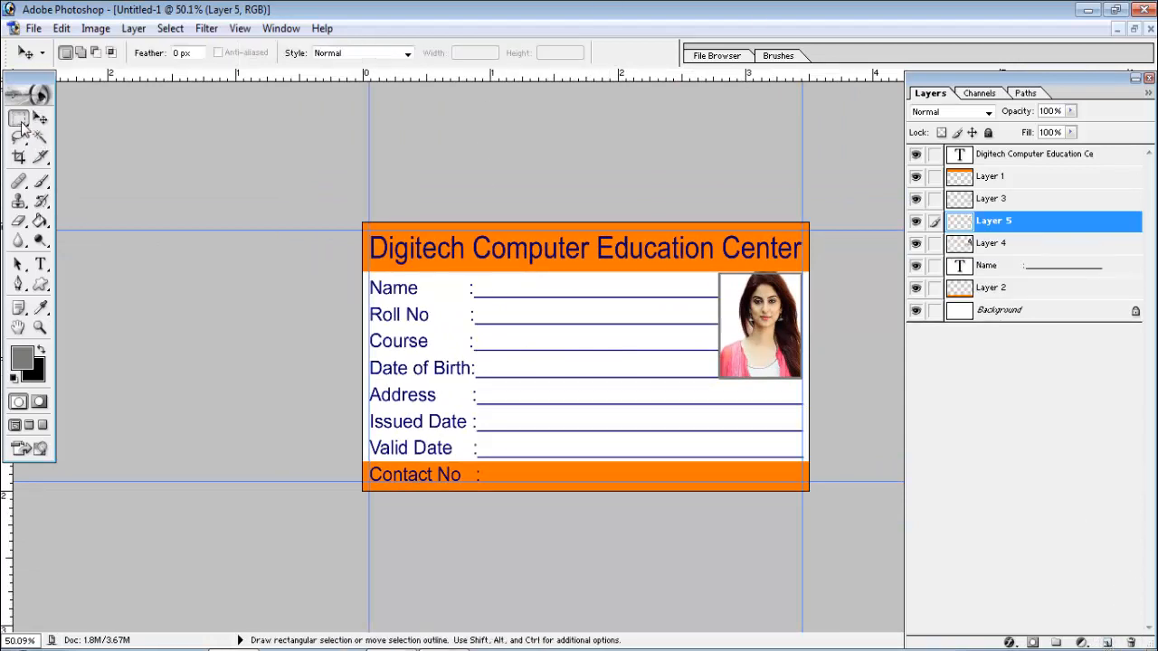
pyautogui.click(110, 120)
pyautogui.hotkey('alt', 'BackSpace')
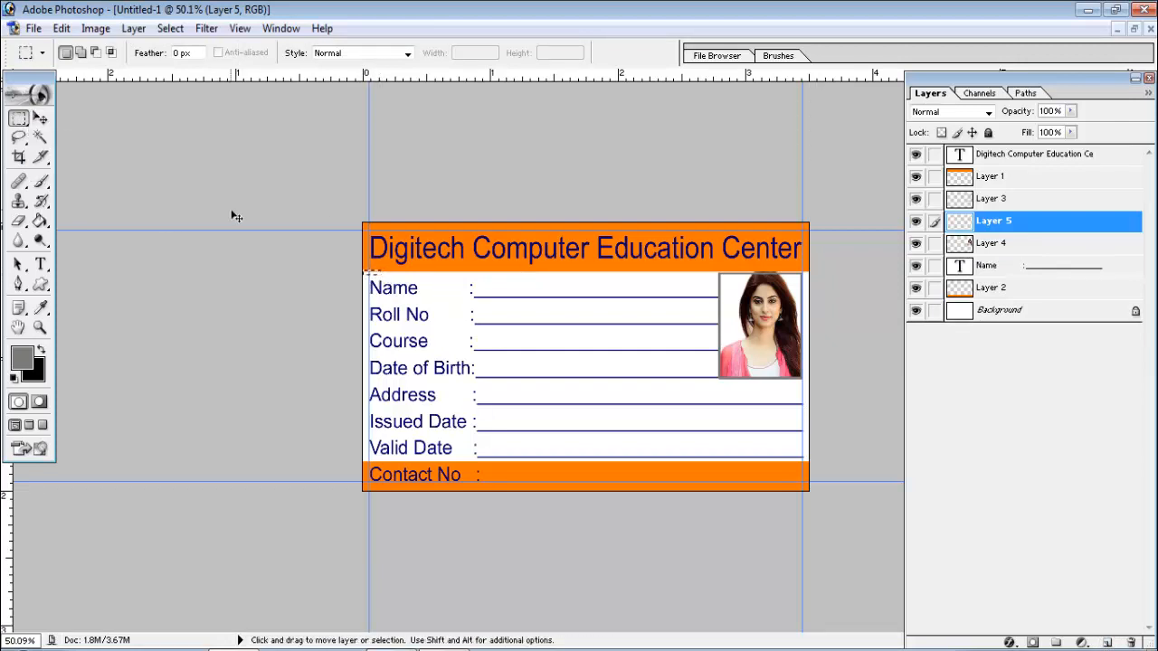
pyautogui.hotkey('ctrl', 'd')
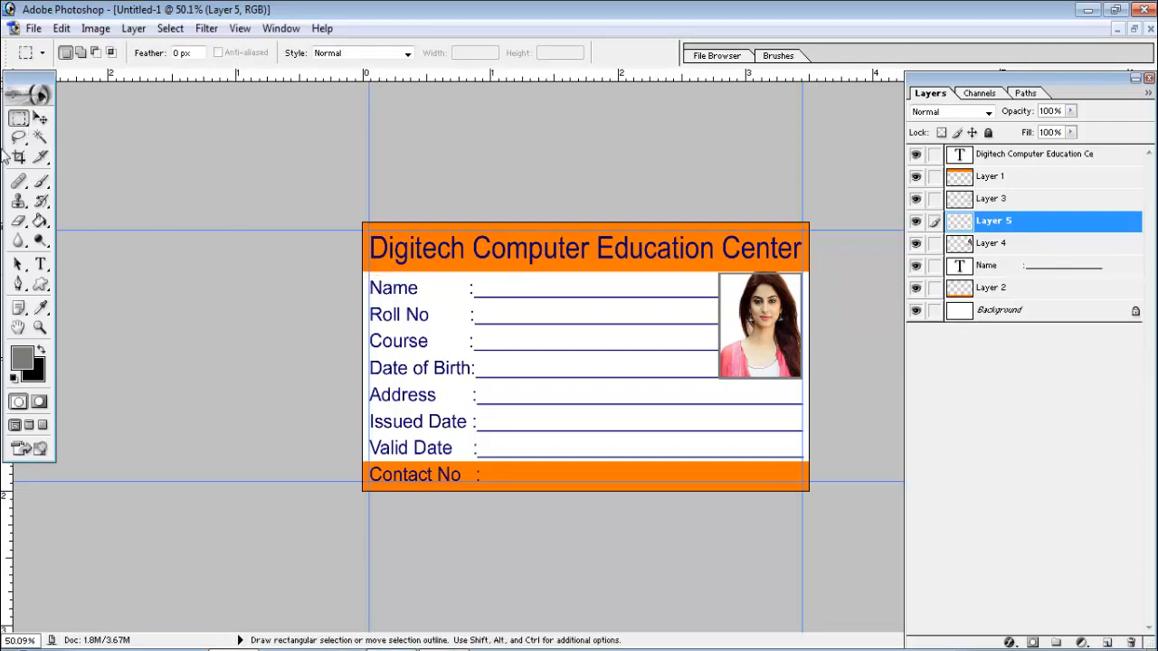
# Choose the Gradient tool and edit its orange-gray-yellow gradient, setting the gray color stop's location to 50%
pyautogui.click(40, 222)
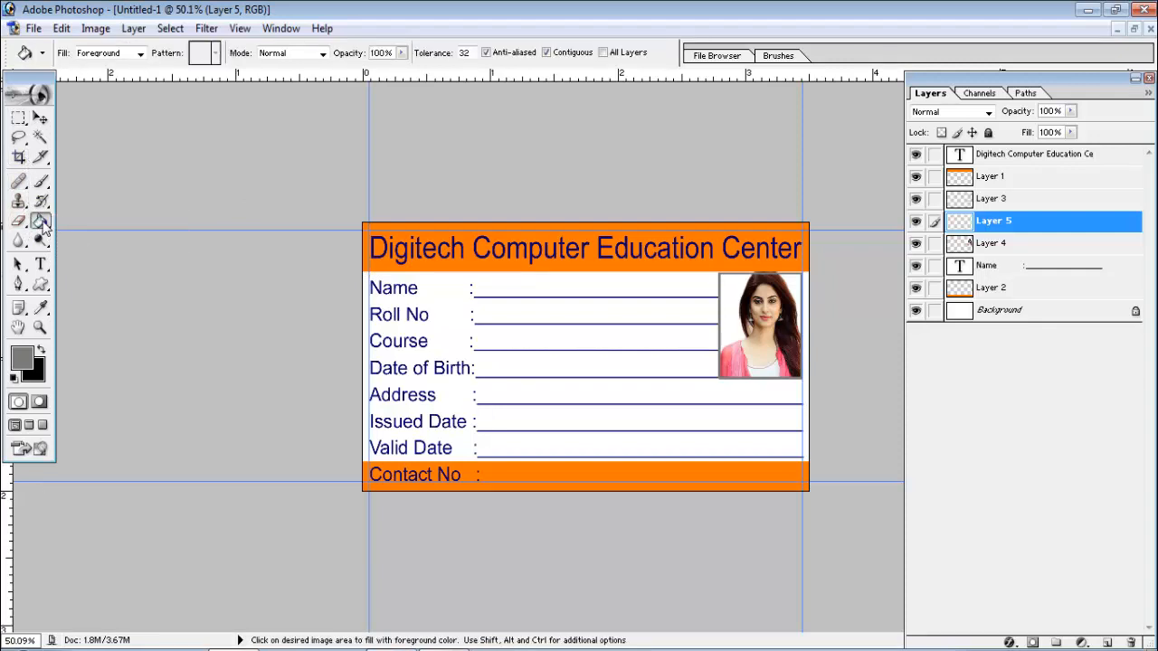
pyautogui.click(41, 224)
pyautogui.click(110, 221)
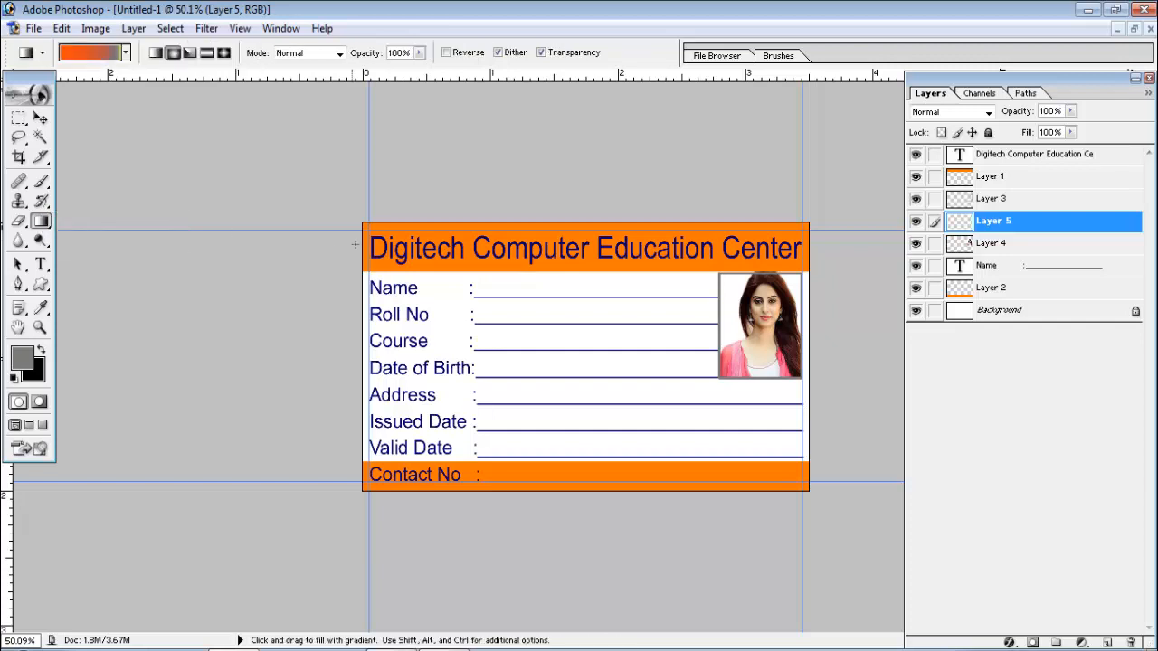
pyautogui.click(88, 54)
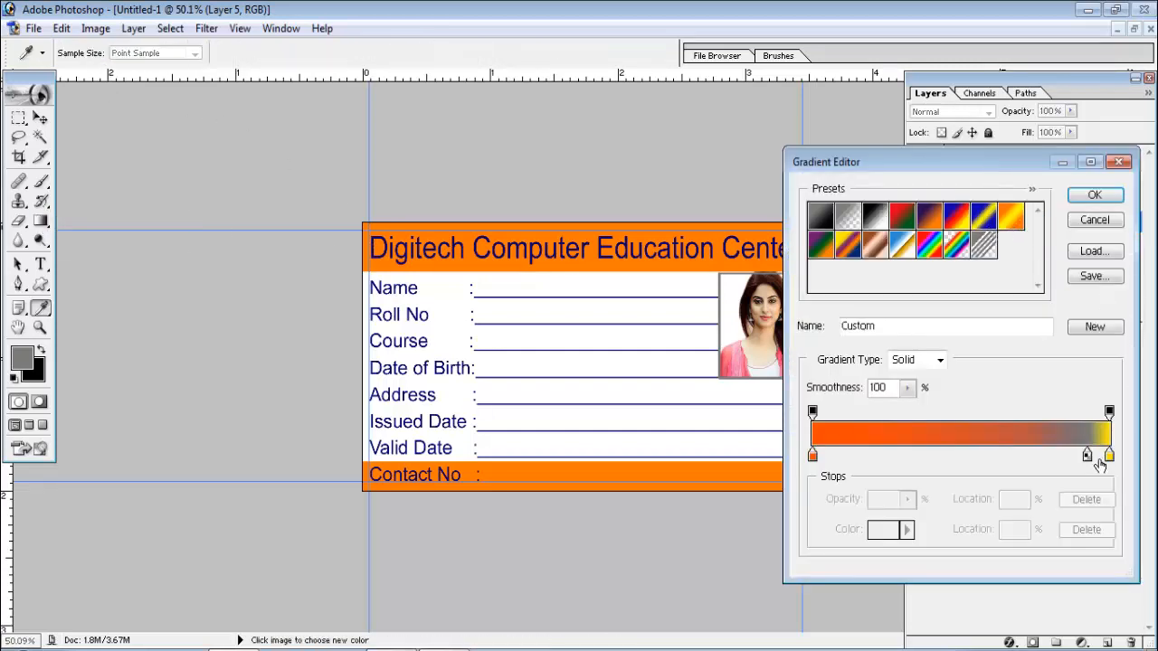
pyautogui.moveTo(1086, 456); pyautogui.dragTo(959, 459)
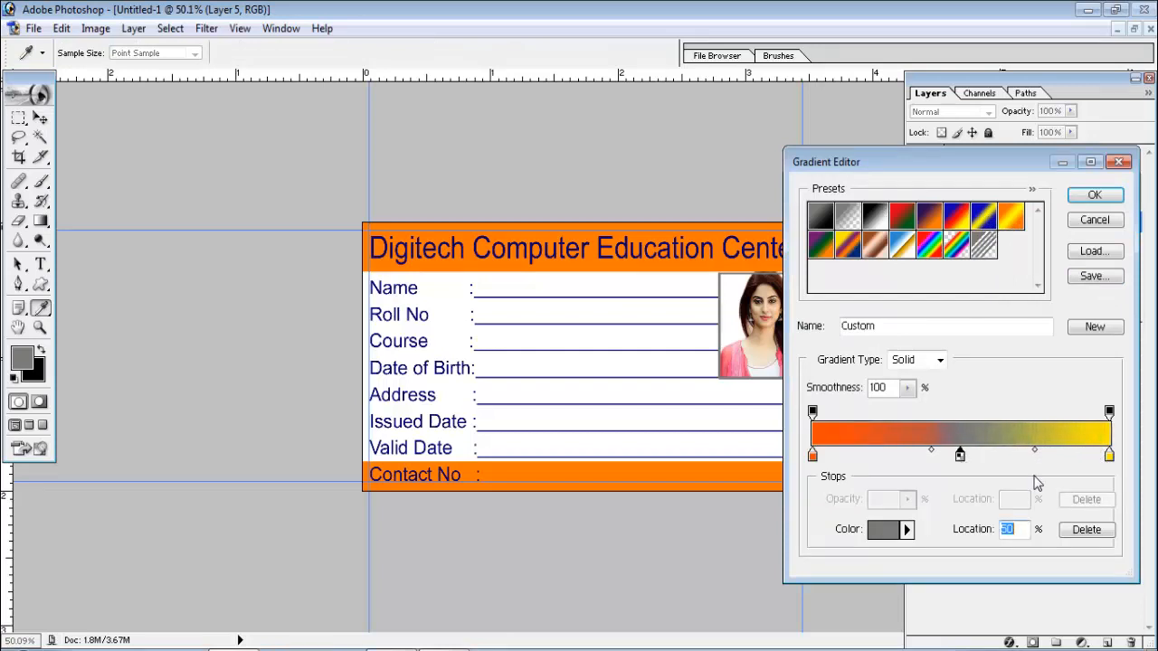
pyautogui.click(1095, 197)
# Fill Layer 5 with a radial gradient running horizontally across the card, and move the layer directly above the Background
pyautogui.moveTo(359, 364); pyautogui.dragTo(851, 366)
pyautogui.hotkey('ctrl', 'z')
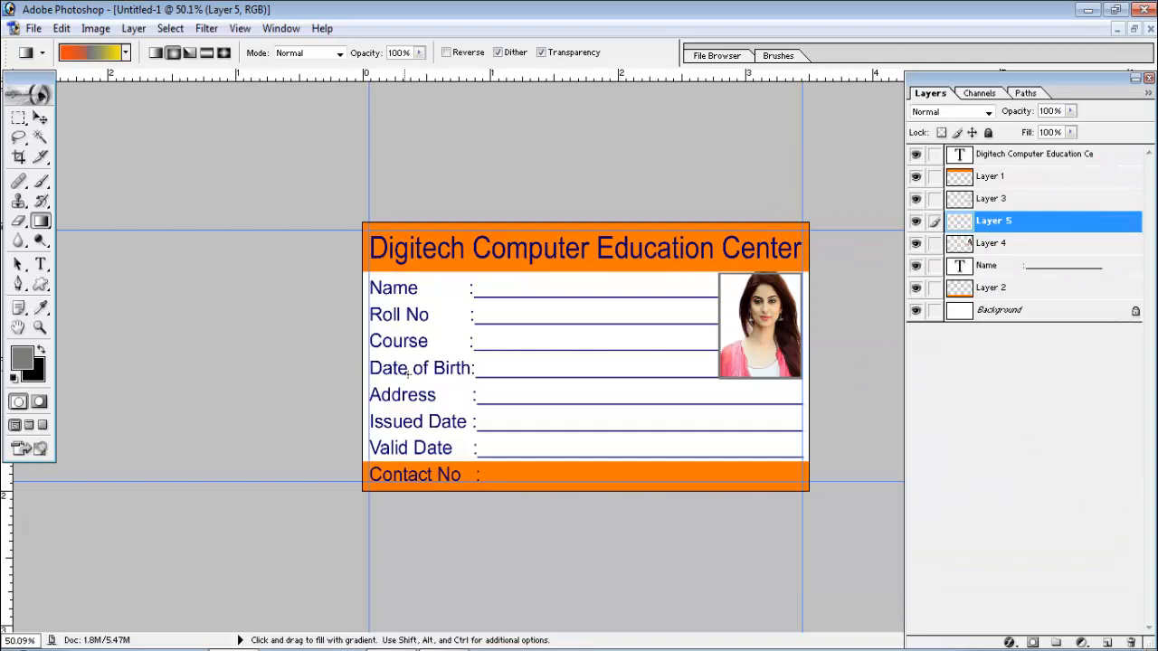
pyautogui.hotkey('ctrl', 'z')
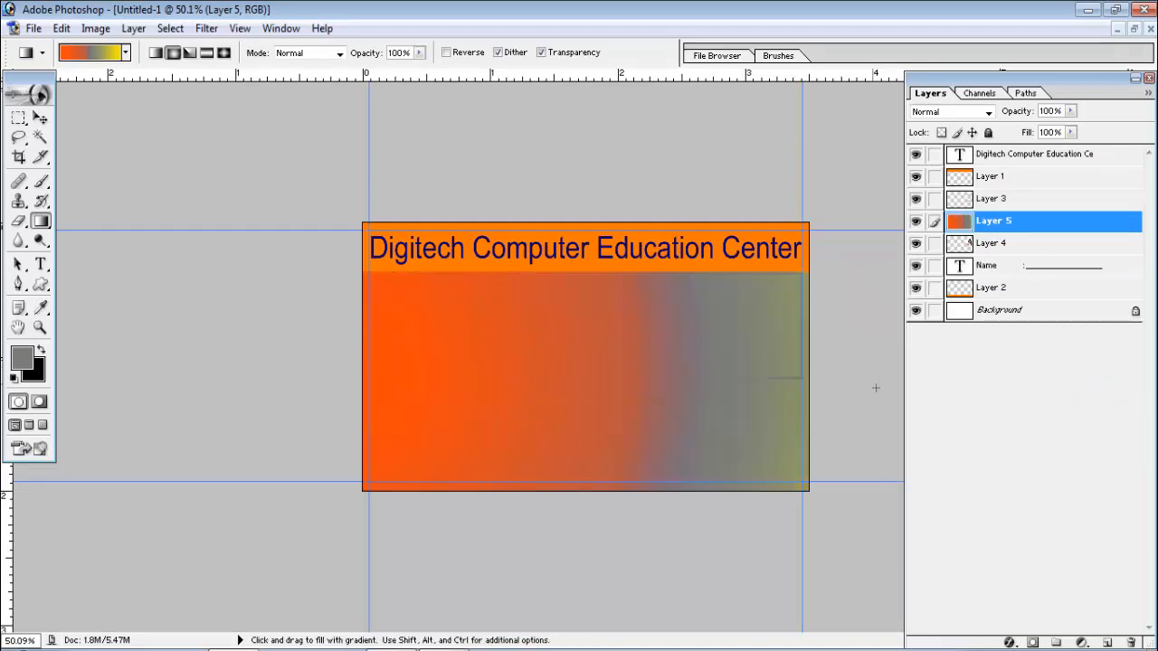
pyautogui.click(40, 117)
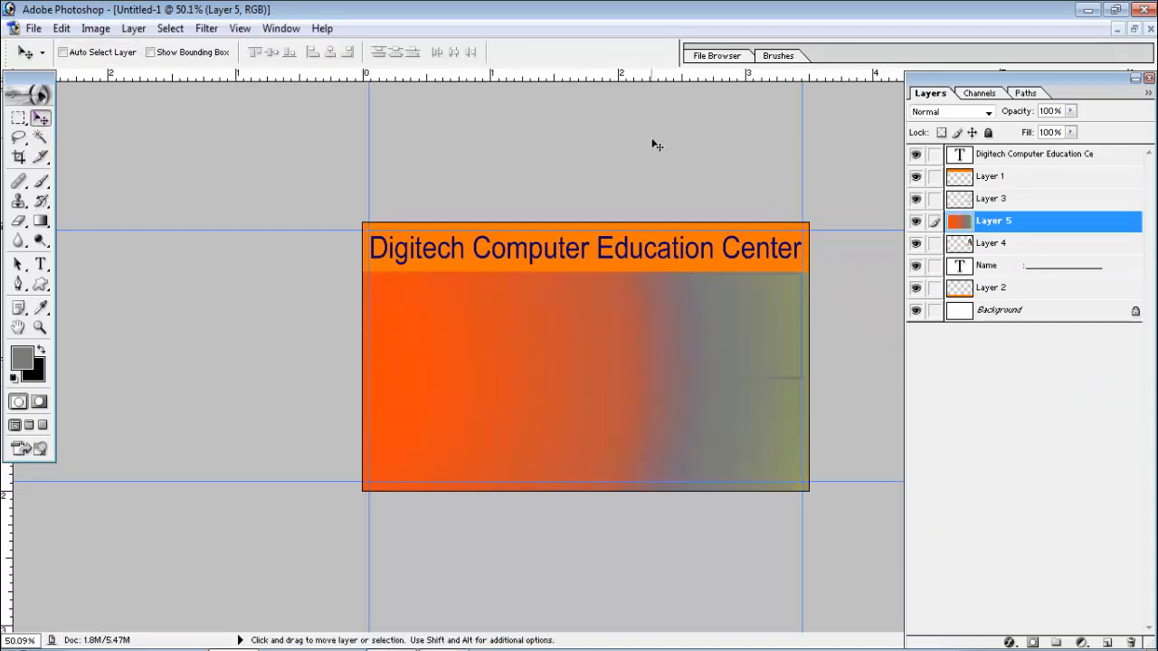
pyautogui.moveTo(1024, 226); pyautogui.dragTo(1118, 299)
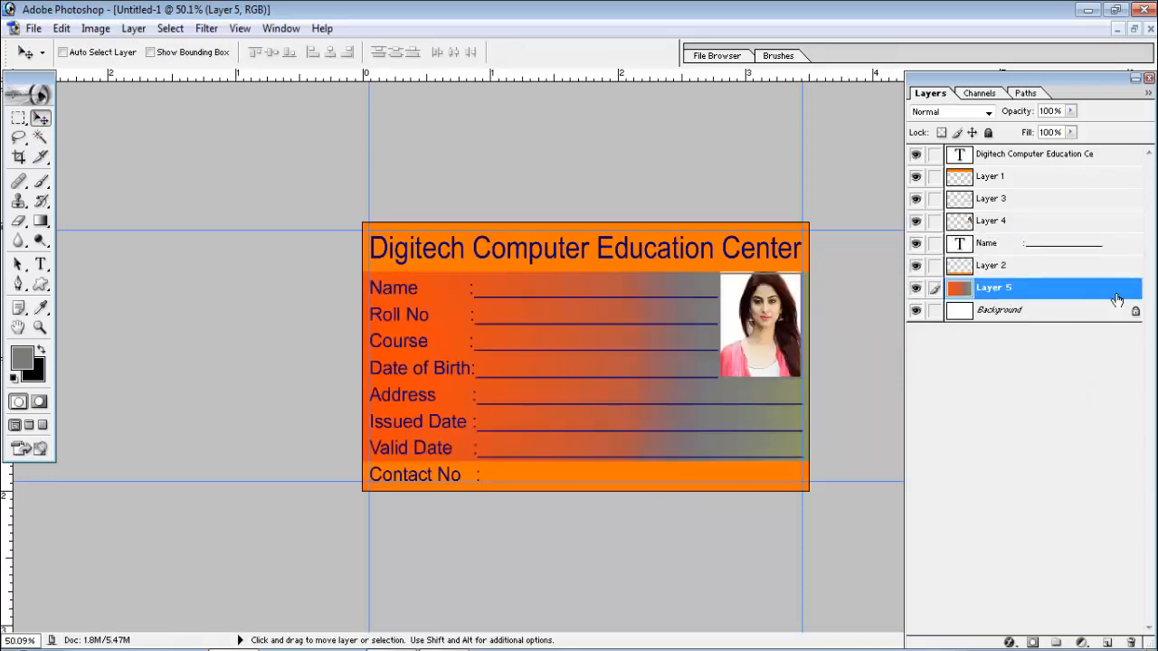
# Recolor Layer 5's gradient to pale yellow, gray and green with Hue/Saturation, using hue +52, raised saturation and lightness +53
pyautogui.click(19, 118)
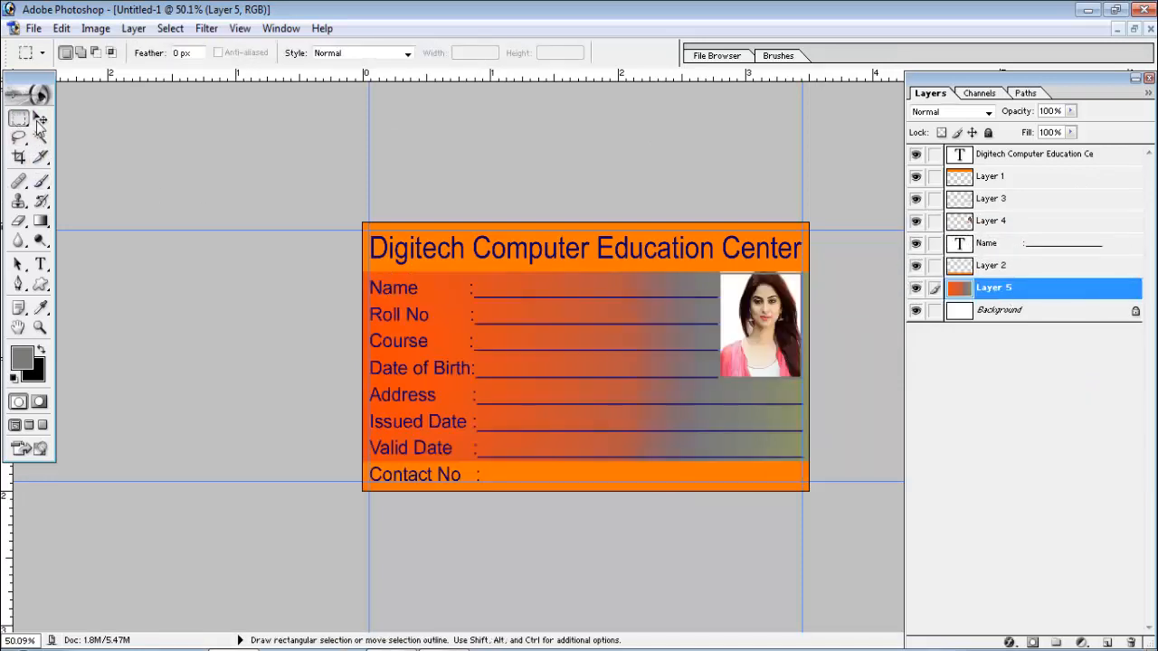
pyautogui.click(40, 118)
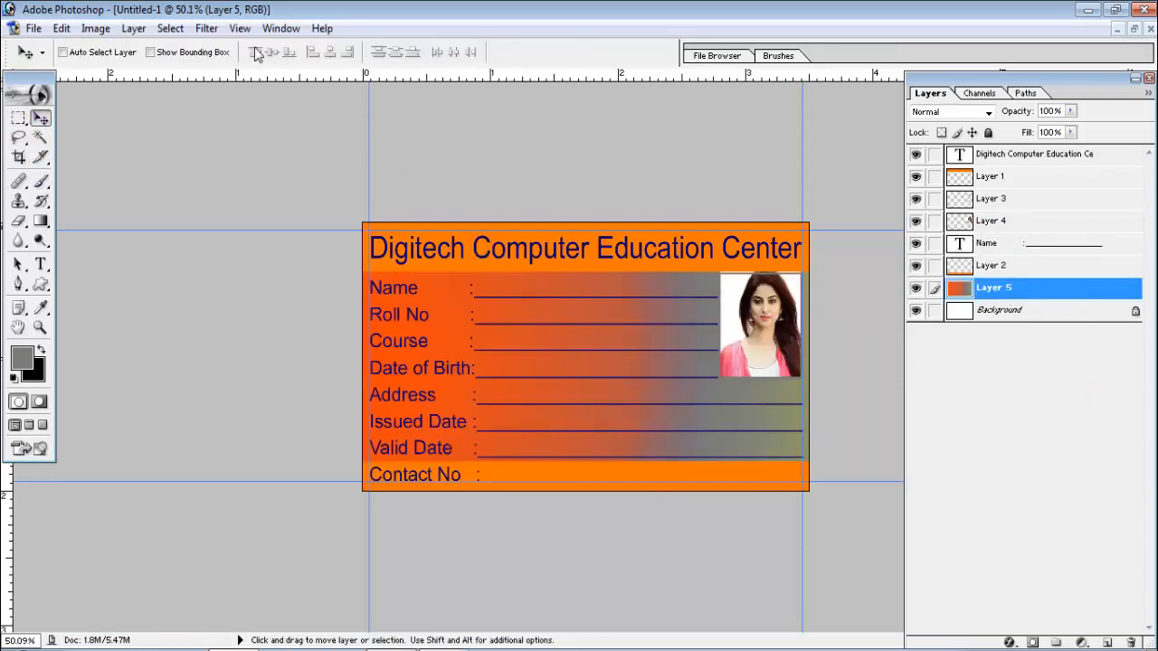
pyautogui.click(95, 28)
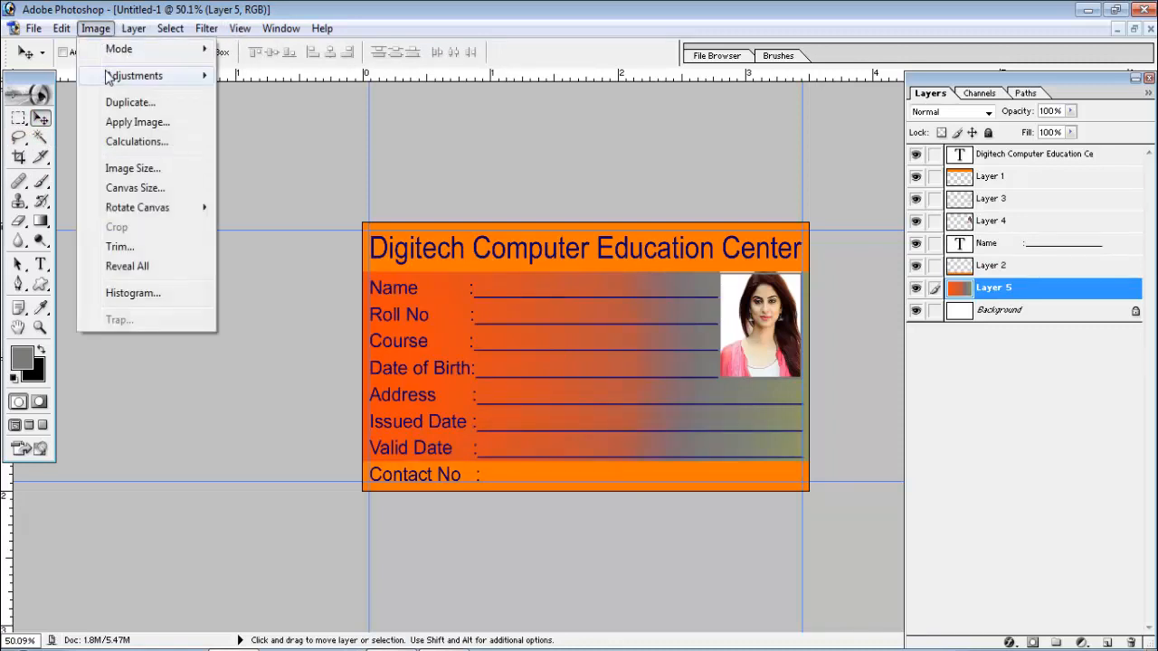
pyautogui.moveTo(110, 77)
pyautogui.click(277, 220)
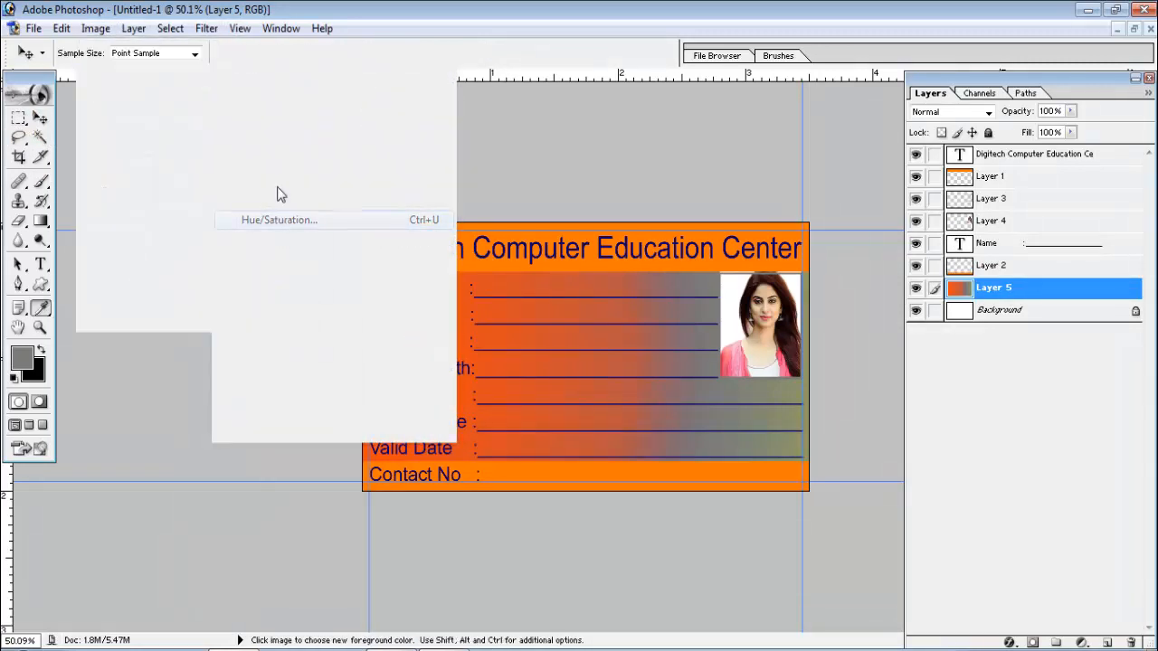
pyautogui.moveTo(927, 111); pyautogui.dragTo(973, 115)
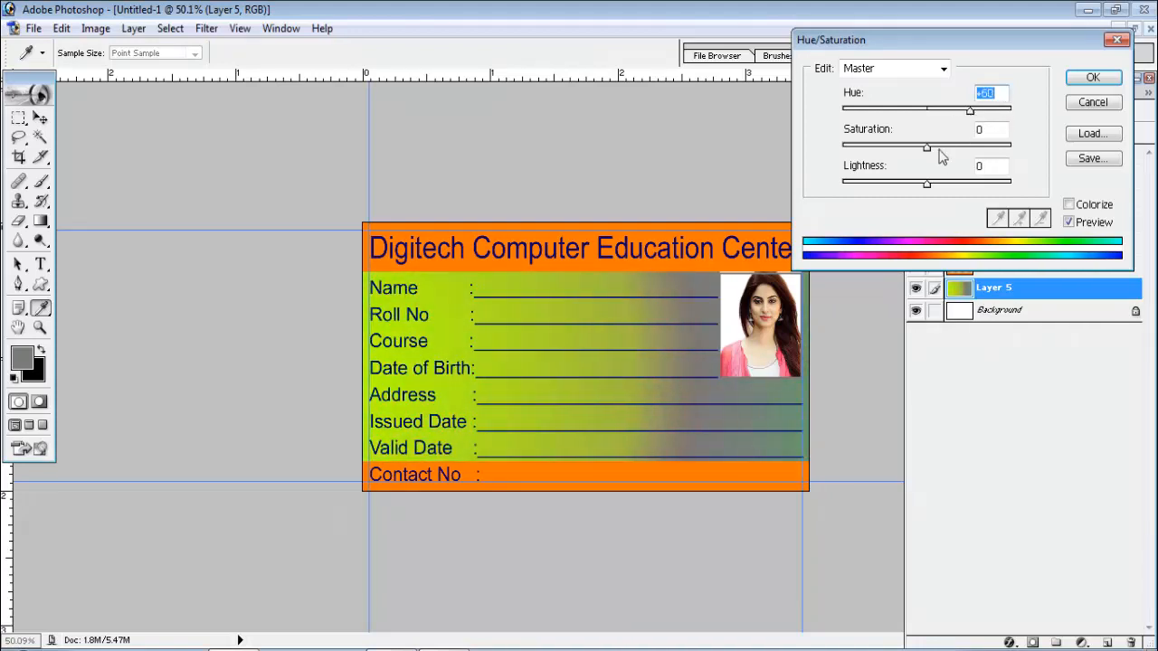
pyautogui.moveTo(928, 148); pyautogui.dragTo(983, 148)
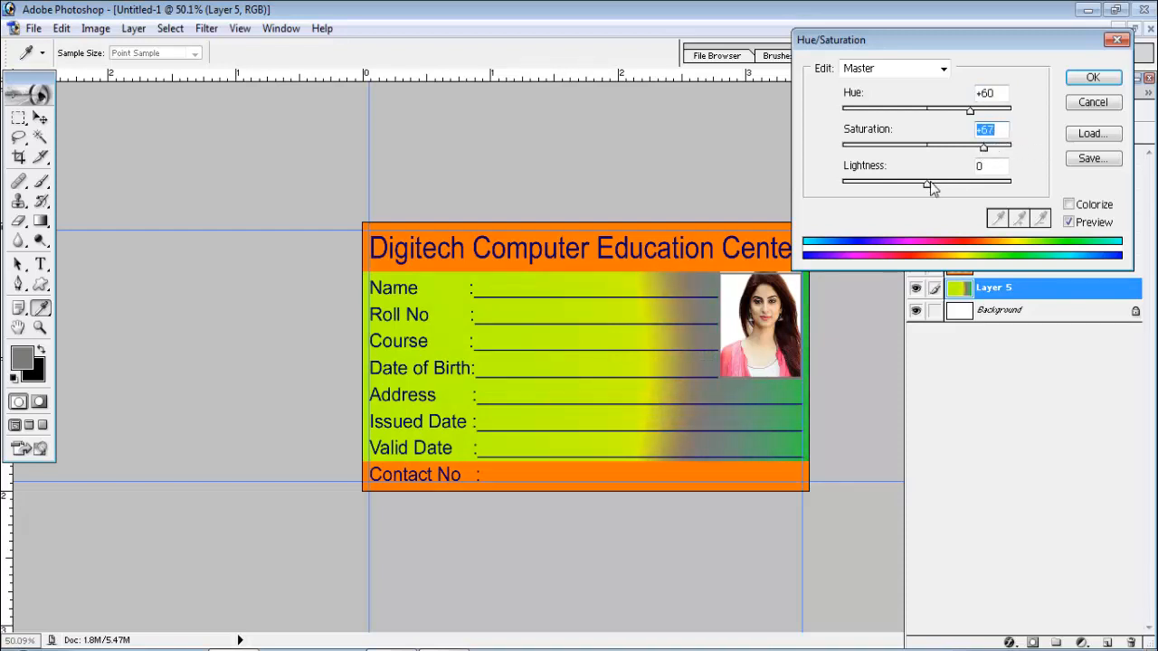
pyautogui.moveTo(928, 184); pyautogui.dragTo(973, 187)
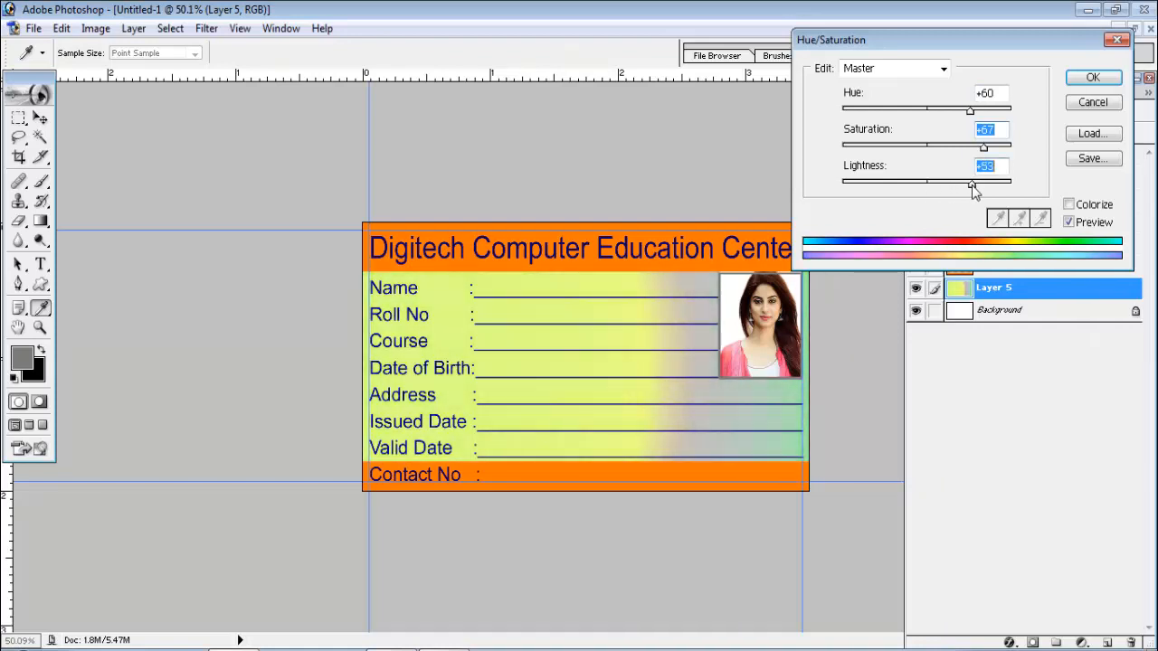
pyautogui.moveTo(971, 109)
pyautogui.mouseDown()
pyautogui.moveTo(937, 115)
pyautogui.moveTo(967, 116)
pyautogui.mouseUp()
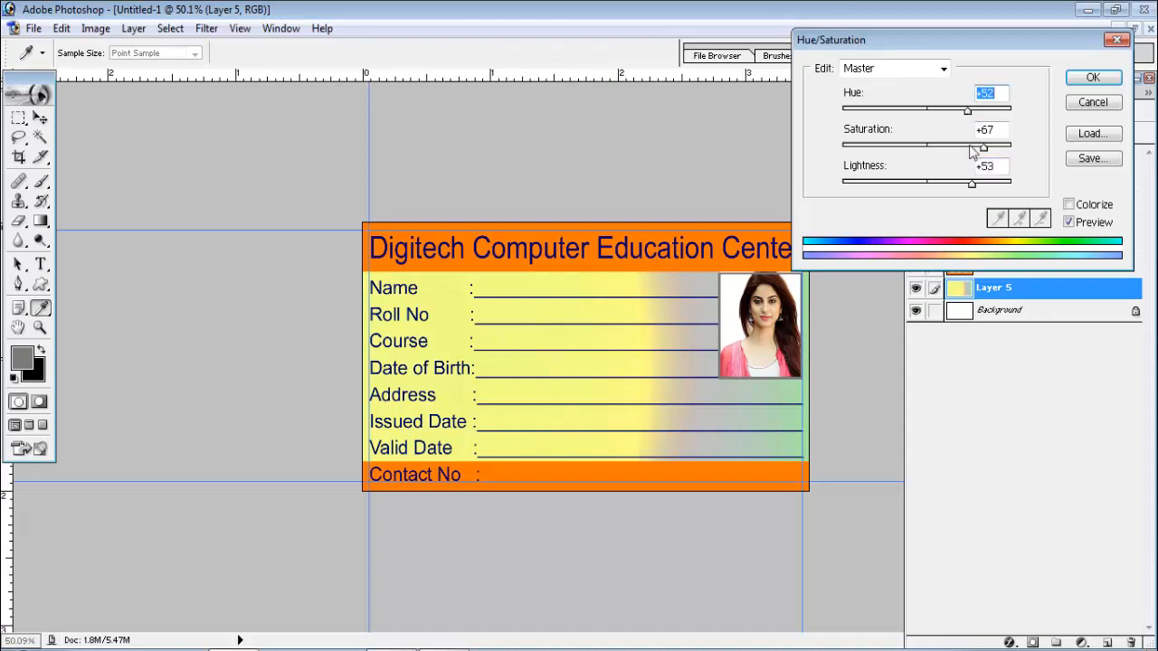
pyautogui.moveTo(982, 156)
pyautogui.mouseDown()
pyautogui.moveTo(954, 155)
pyautogui.moveTo(964, 156)
pyautogui.mouseUp()
pyautogui.click(1092, 78)
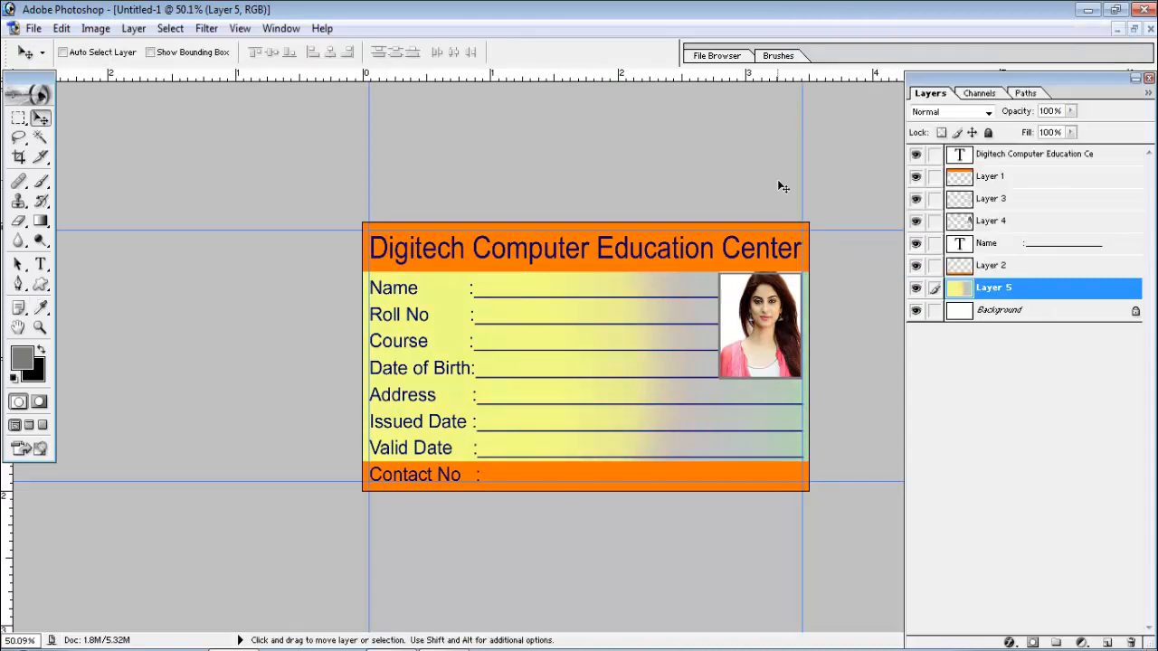
pyautogui.rightClick(591, 266)
pyautogui.click(601, 276)
pyautogui.scroll(2, 567, 275)
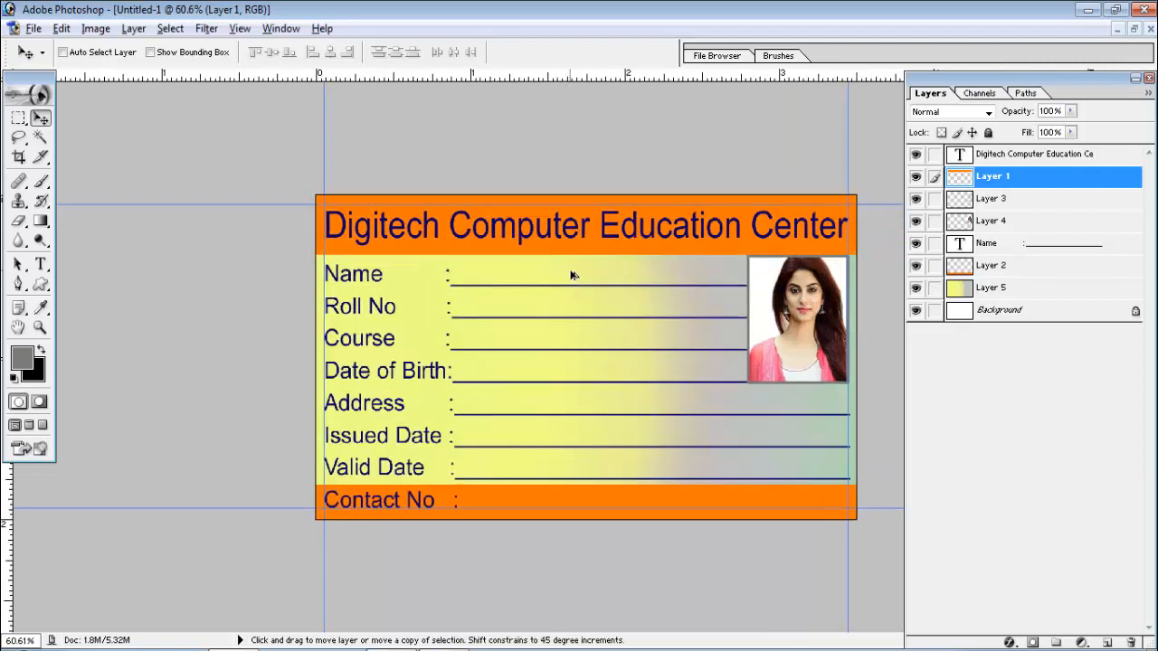
pyautogui.hotkey('ctrl', 'u')
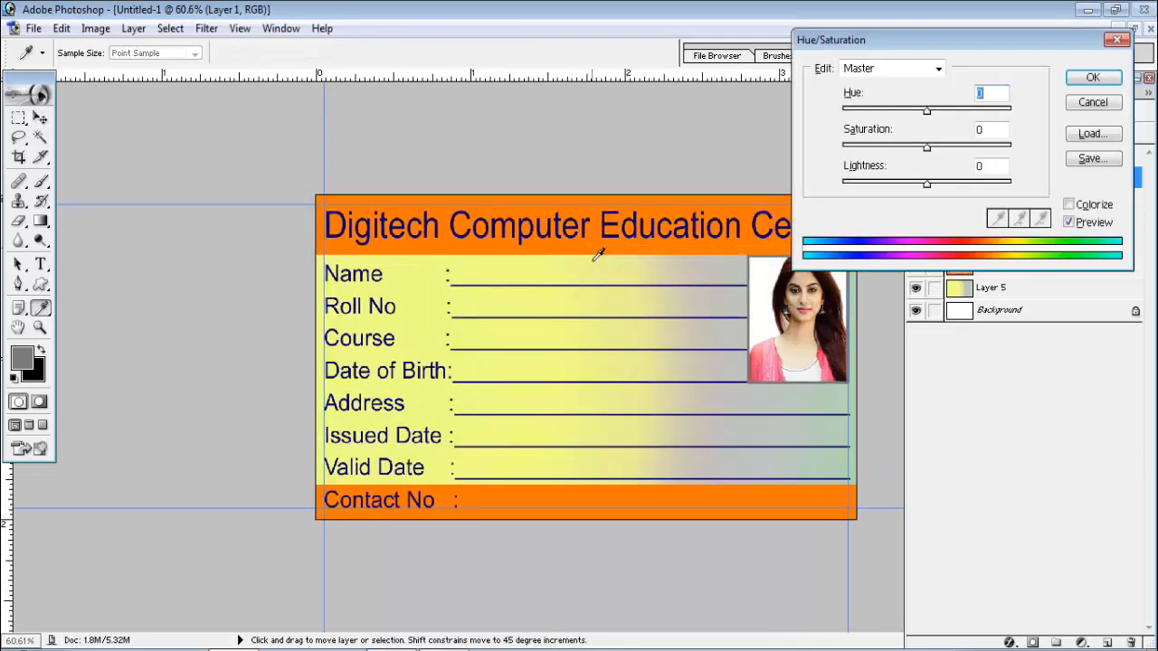
pyautogui.moveTo(926, 115)
pyautogui.mouseDown()
pyautogui.moveTo(1028, 118)
pyautogui.moveTo(928, 113)
pyautogui.mouseUp()
pyautogui.click(1086, 106)
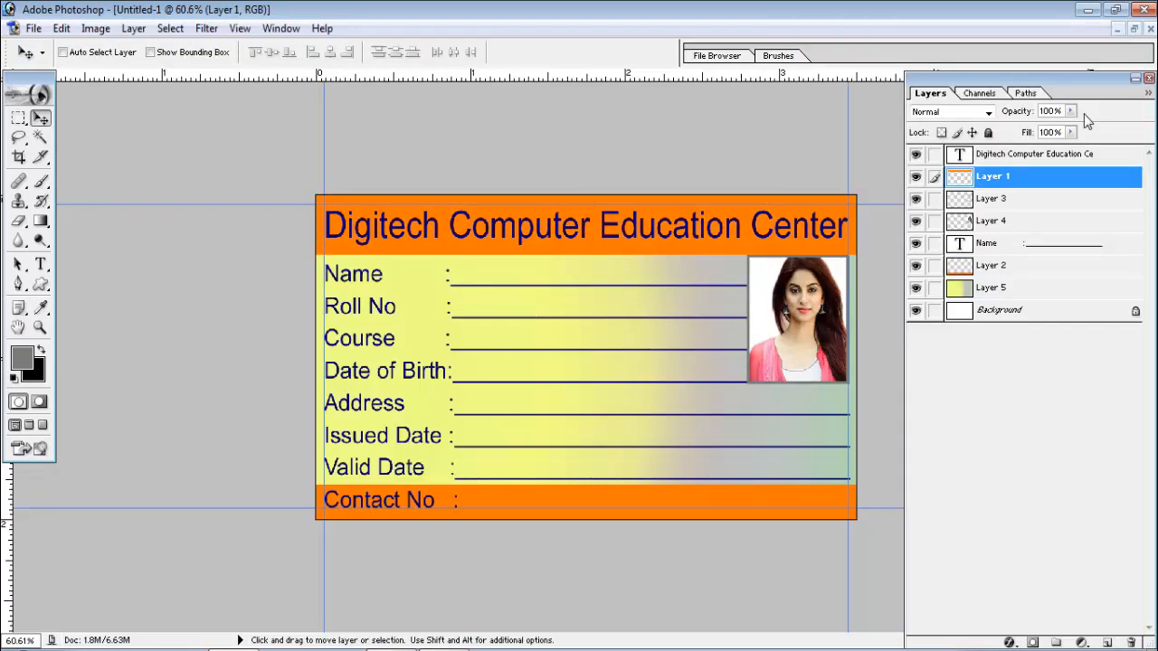
pyautogui.rightClick(724, 508)
pyautogui.click(731, 510)
pyautogui.hotkey('ctrl', 'u')
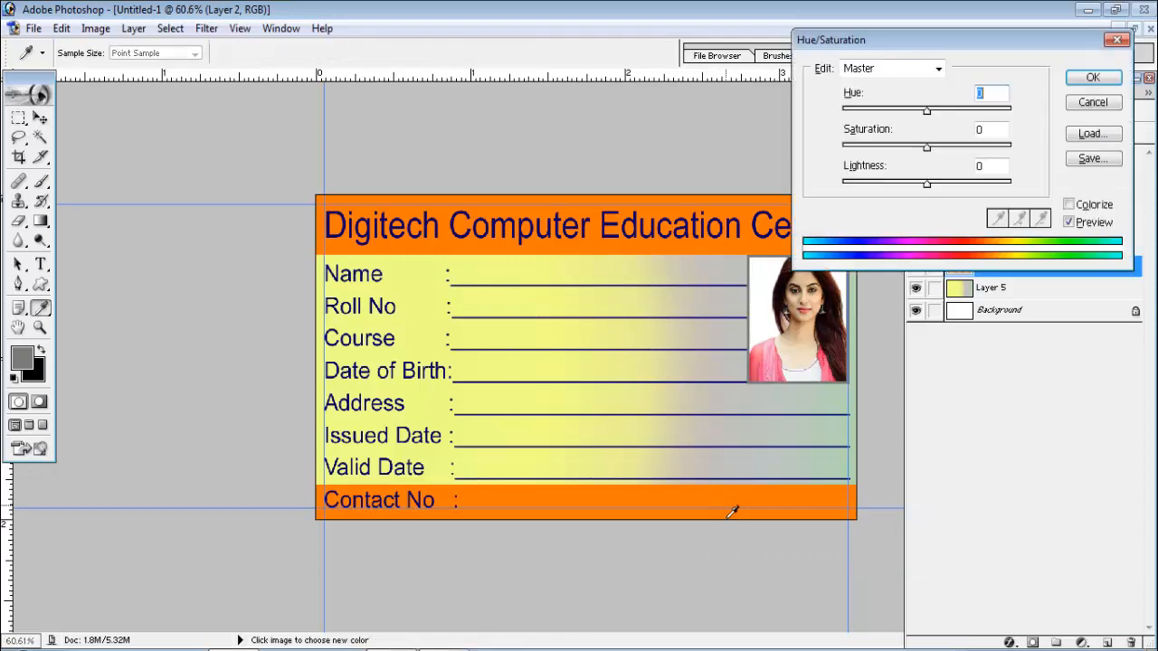
pyautogui.moveTo(929, 111); pyautogui.dragTo(983, 113)
pyautogui.moveTo(928, 185)
pyautogui.mouseDown()
pyautogui.moveTo(880, 182)
pyautogui.moveTo(930, 188)
pyautogui.mouseUp()
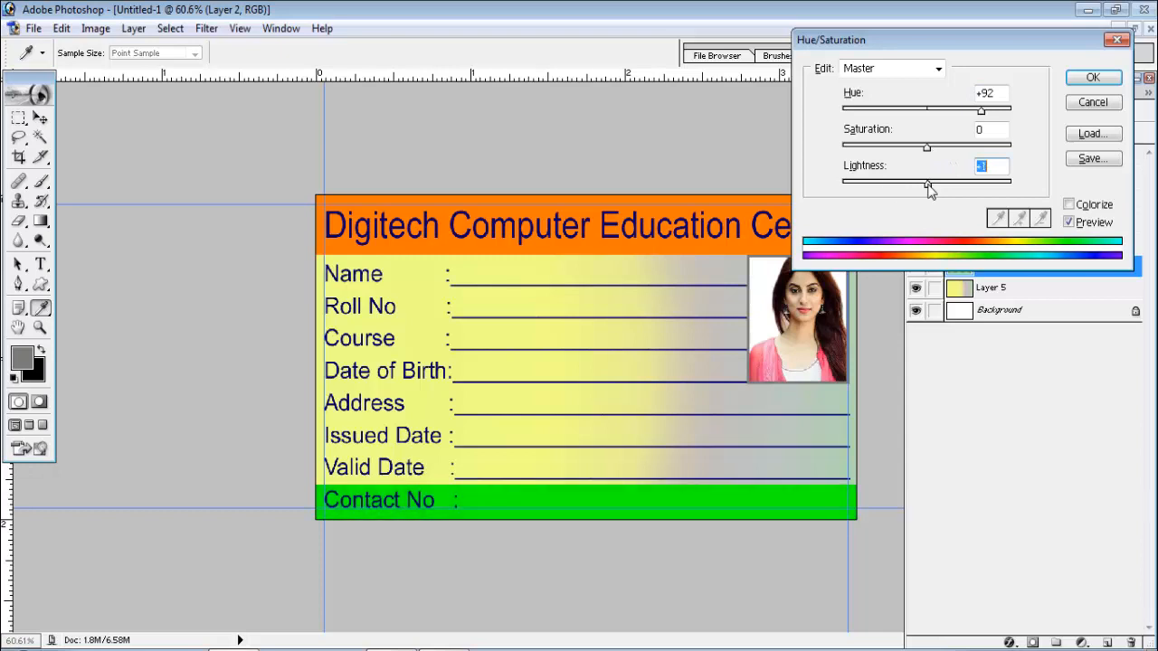
pyautogui.click(1093, 102)
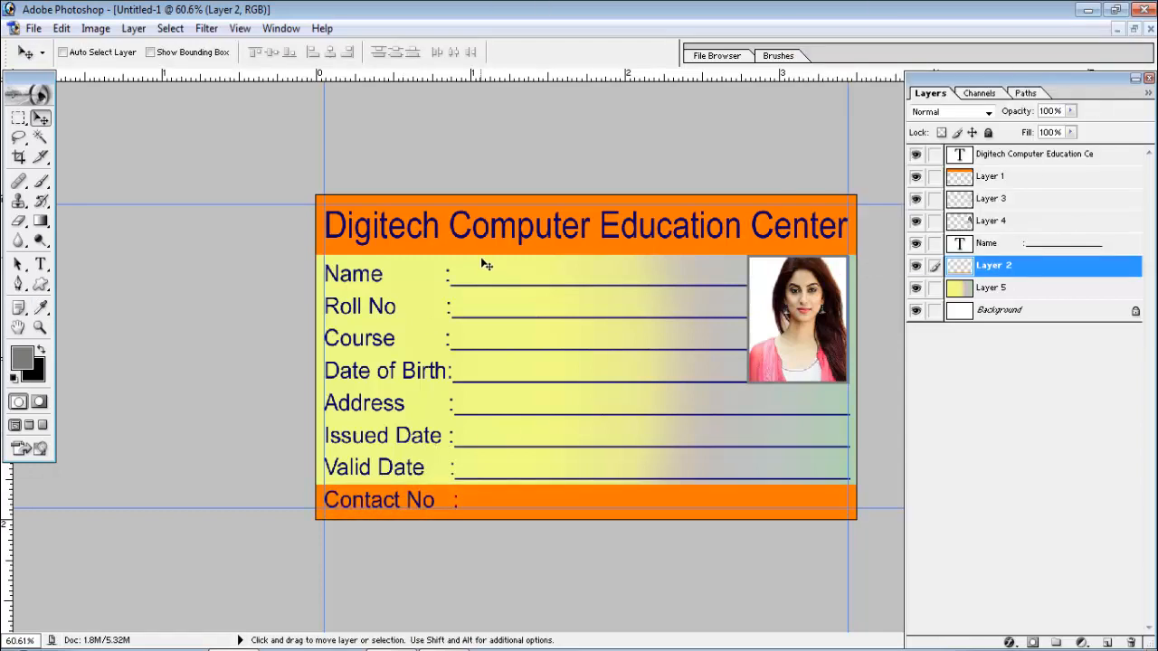
# Give the Digitech Computer Education Center title layer a white color overlay (FFFFFF) at 100% opacity and a drop shadow at 75% opacity
pyautogui.rightClick(468, 230)
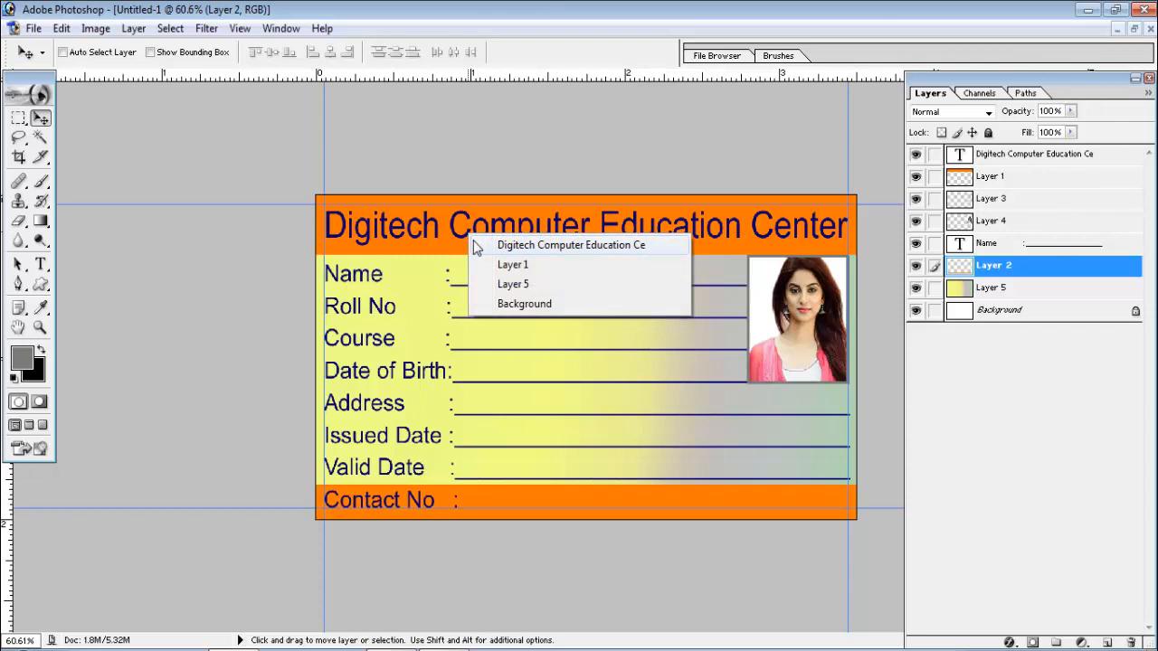
pyautogui.click(542, 245)
pyautogui.click(917, 154)
pyautogui.click(917, 155)
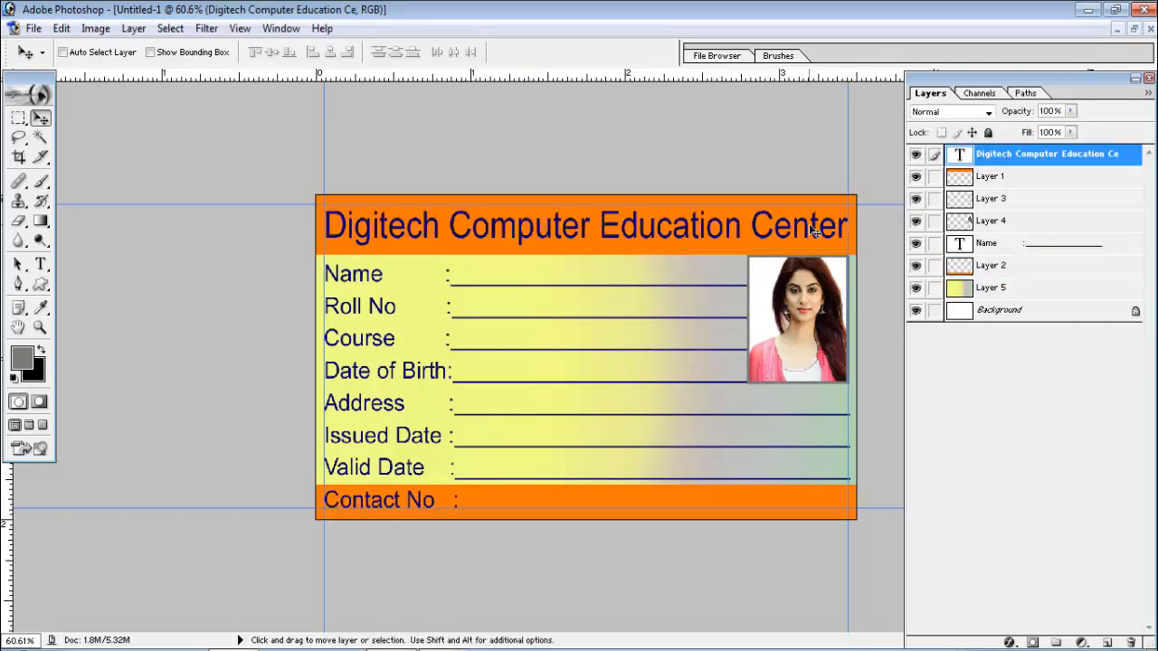
pyautogui.click(1011, 642)
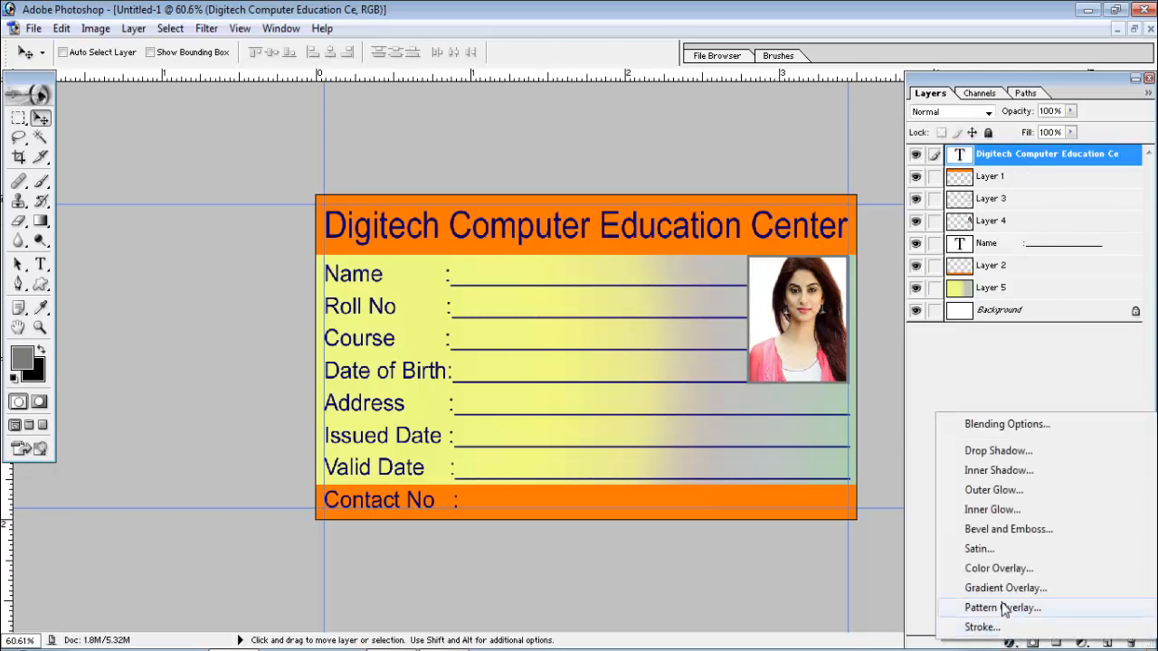
pyautogui.click(1002, 568)
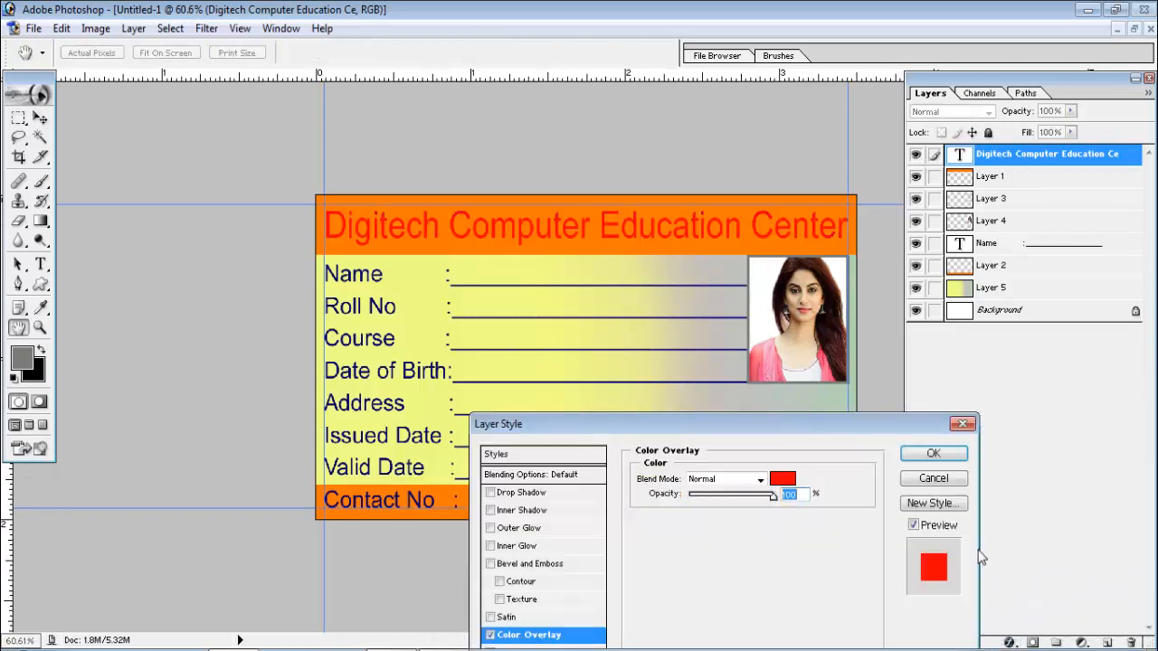
pyautogui.moveTo(723, 425); pyautogui.dragTo(894, 300)
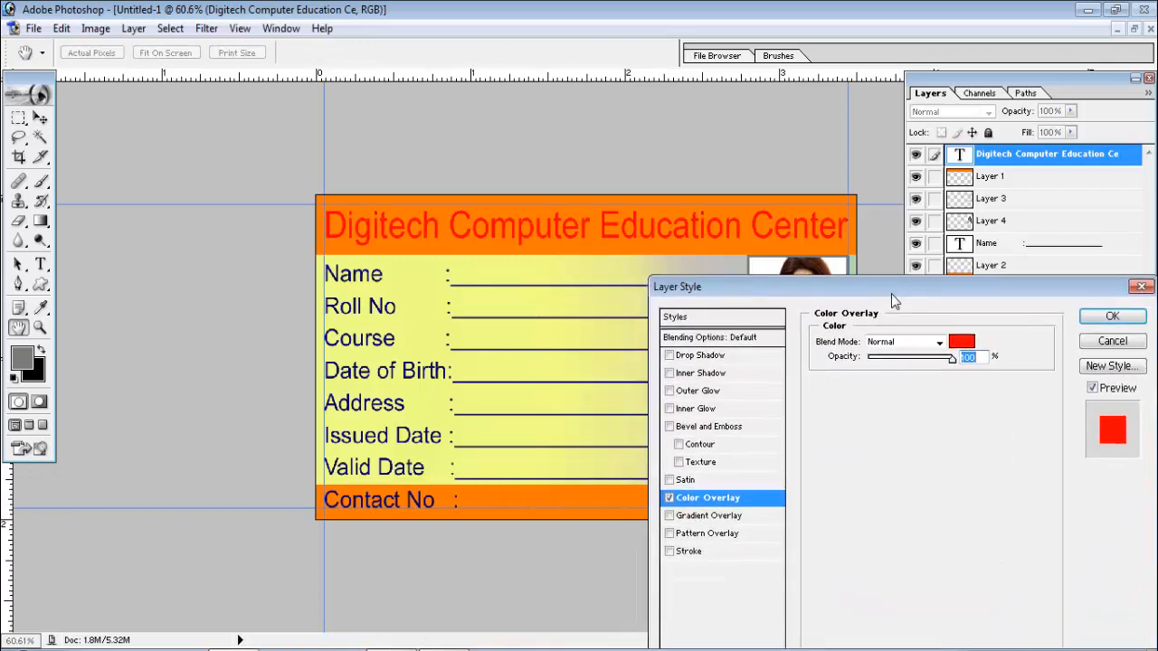
pyautogui.click(961, 341)
pyautogui.click(117, 123)
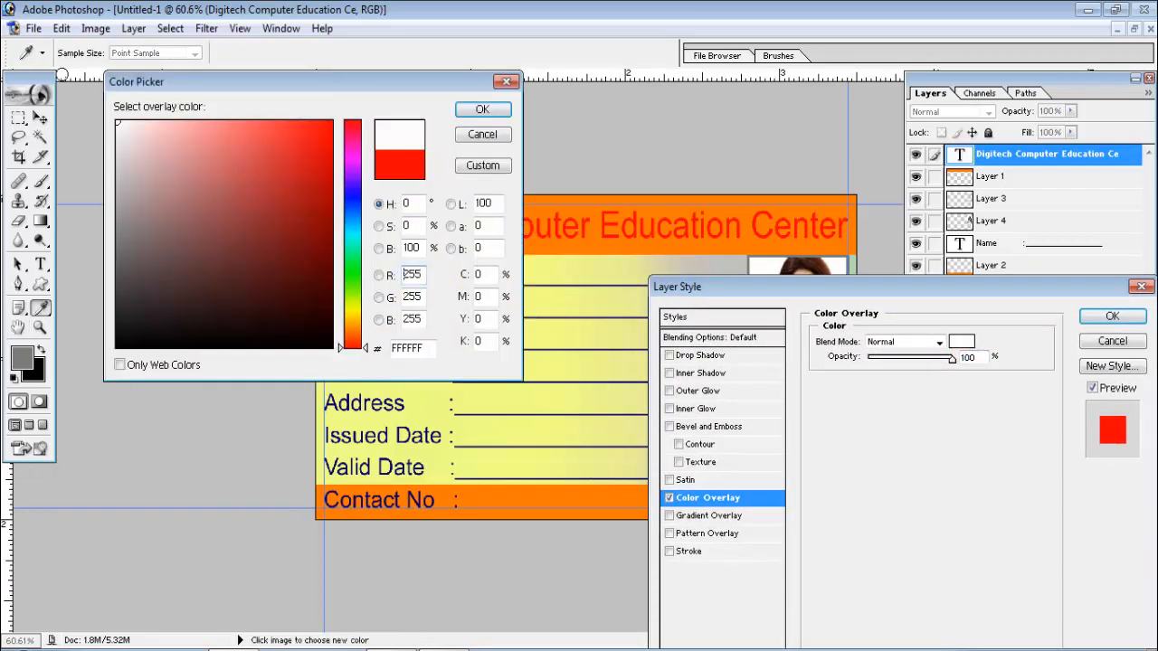
pyautogui.click(482, 109)
pyautogui.click(688, 356)
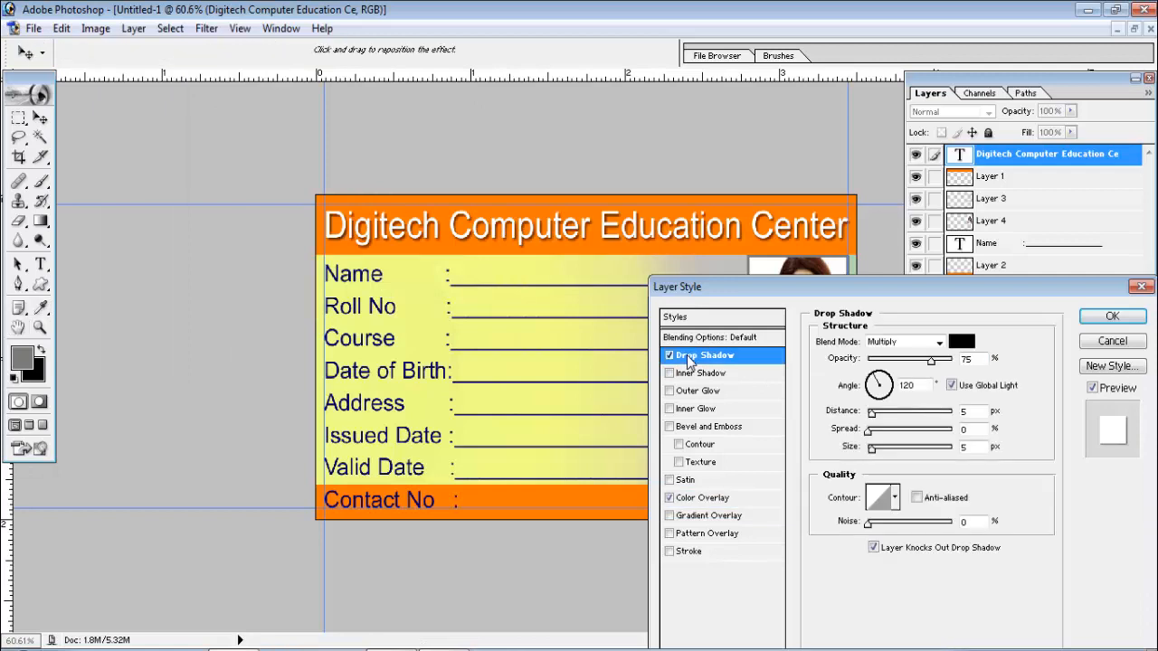
pyautogui.click(1112, 317)
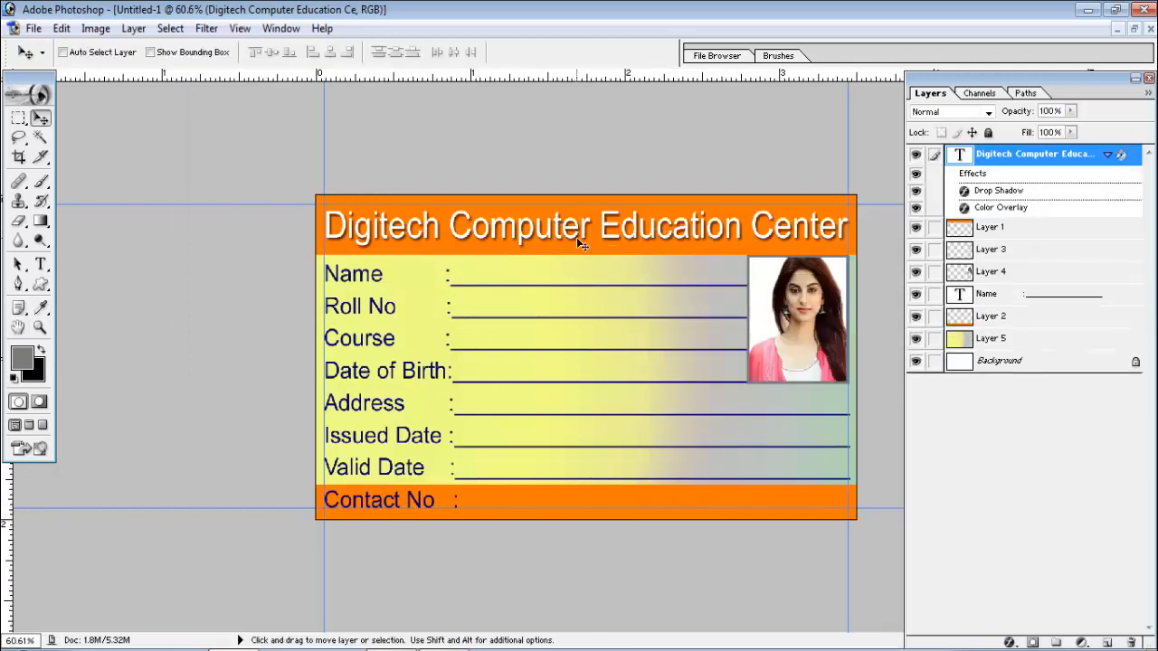
# Apply a dark blue color overlay (07009D) at 100% opacity to the text layer holding the fill-in fields
pyautogui.rightClick(366, 280)
pyautogui.click(398, 284)
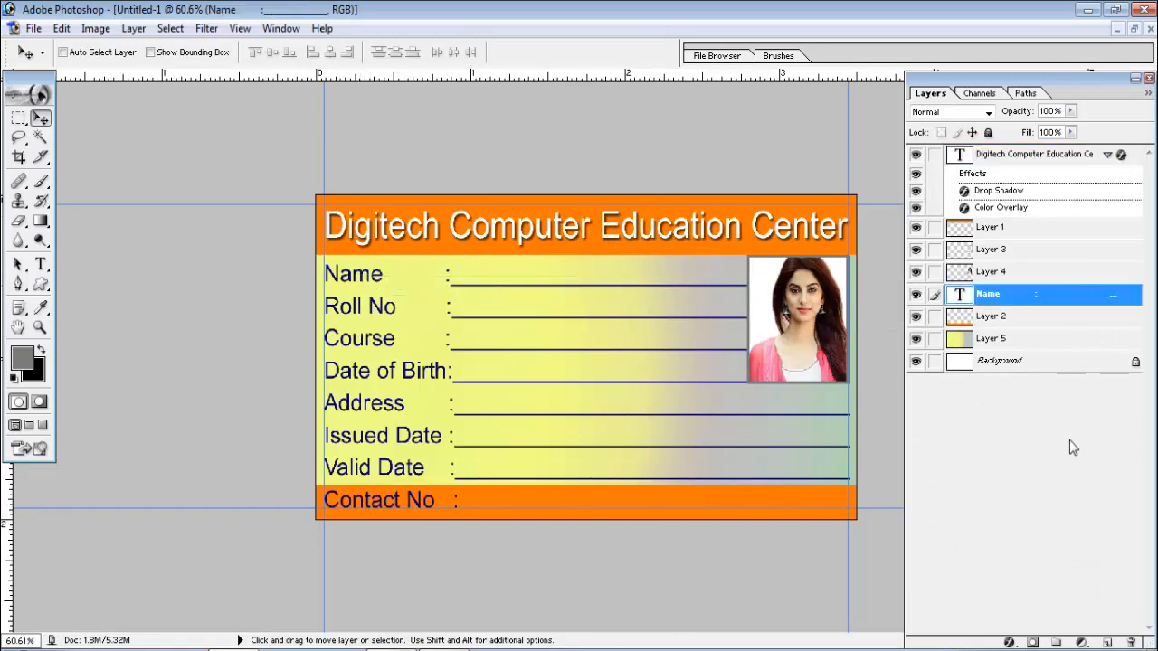
pyautogui.click(1010, 642)
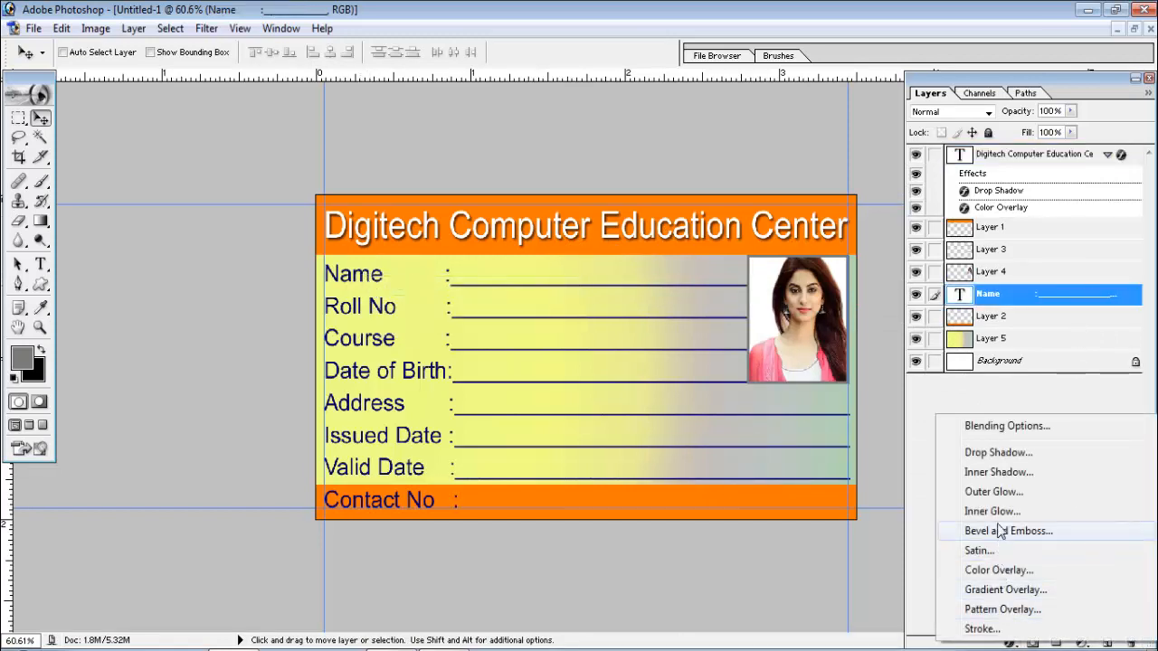
pyautogui.click(1000, 571)
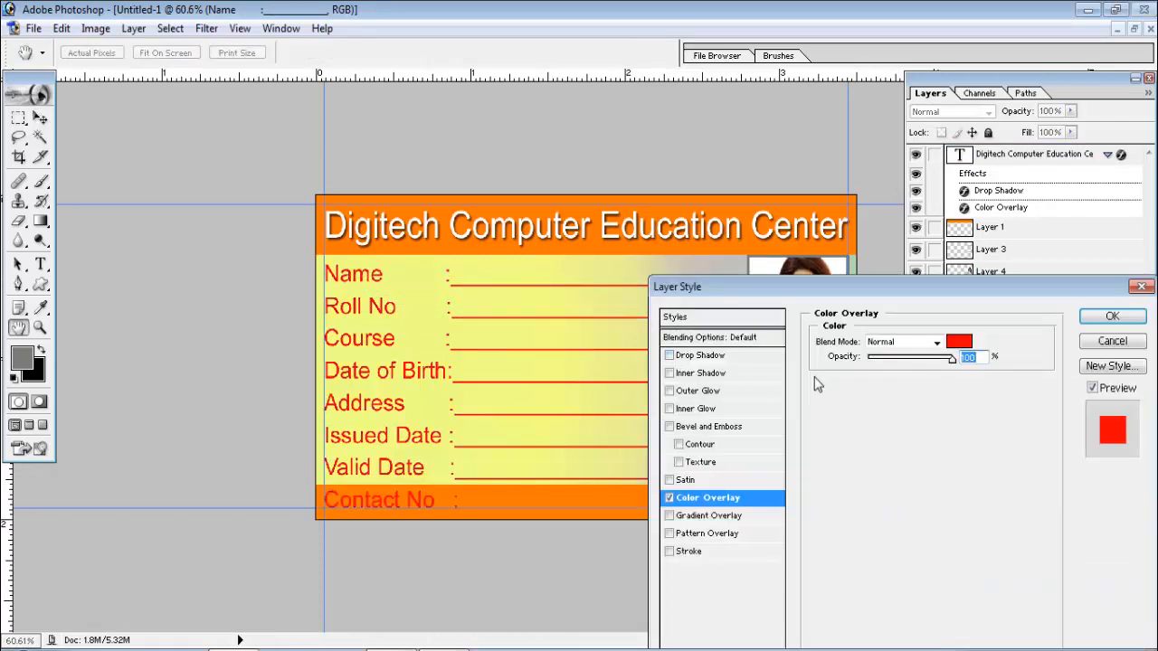
pyautogui.click(957, 346)
pyautogui.moveTo(366, 79); pyautogui.dragTo(859, 79)
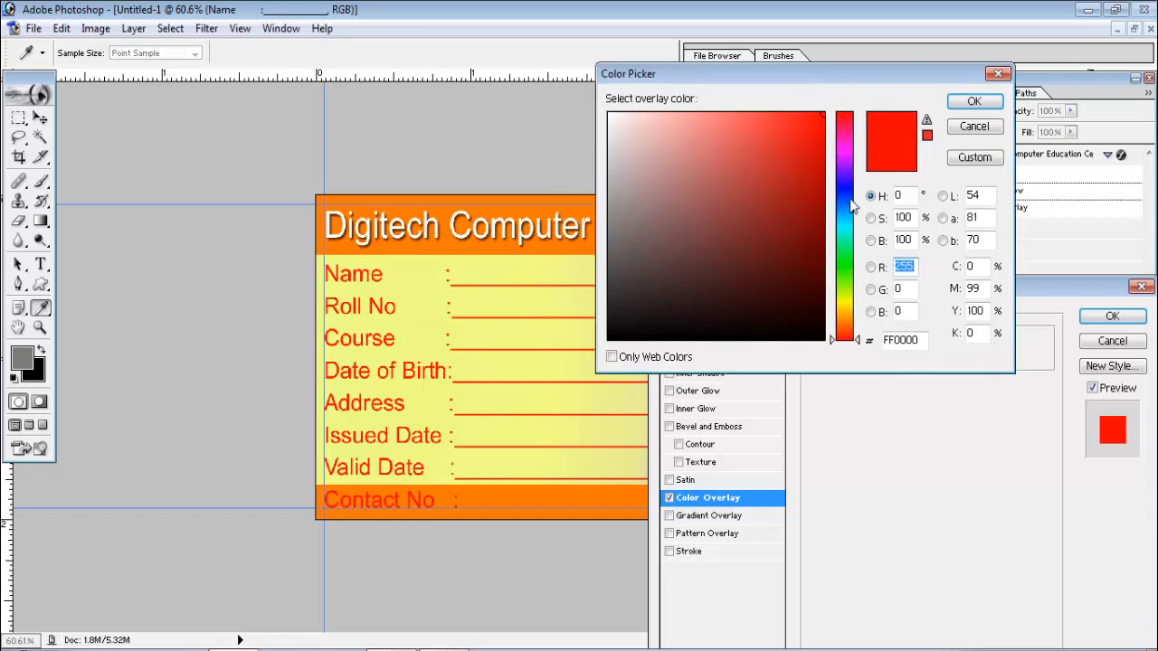
pyautogui.click(846, 186)
pyautogui.click(822, 251)
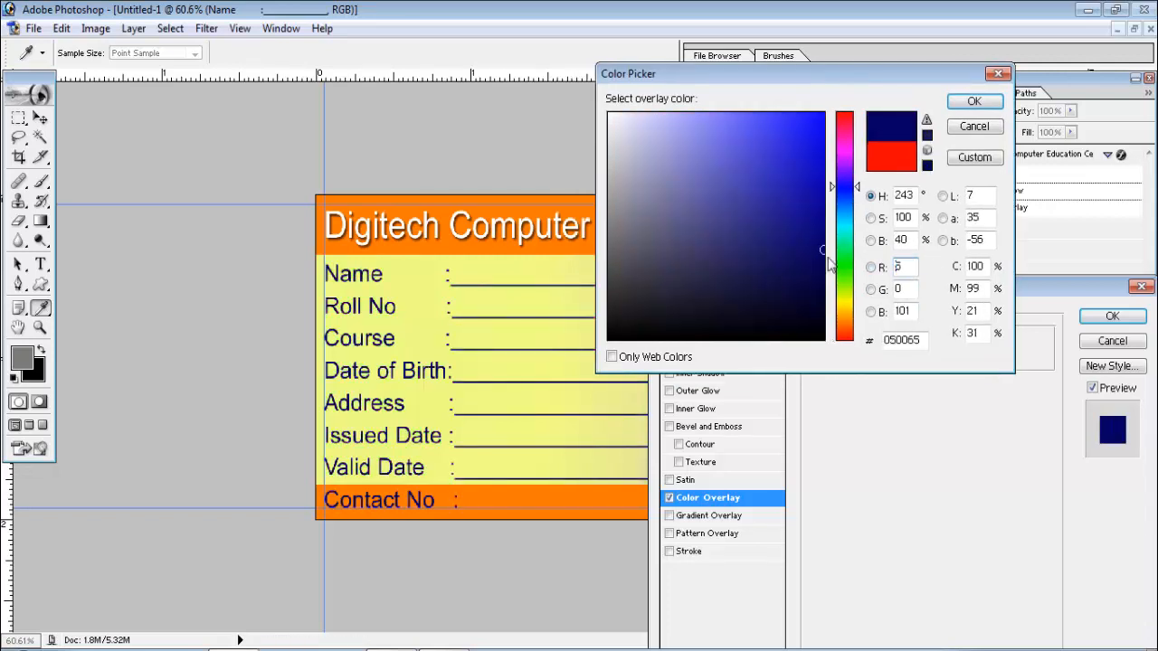
pyautogui.click(822, 213)
pyautogui.click(822, 115)
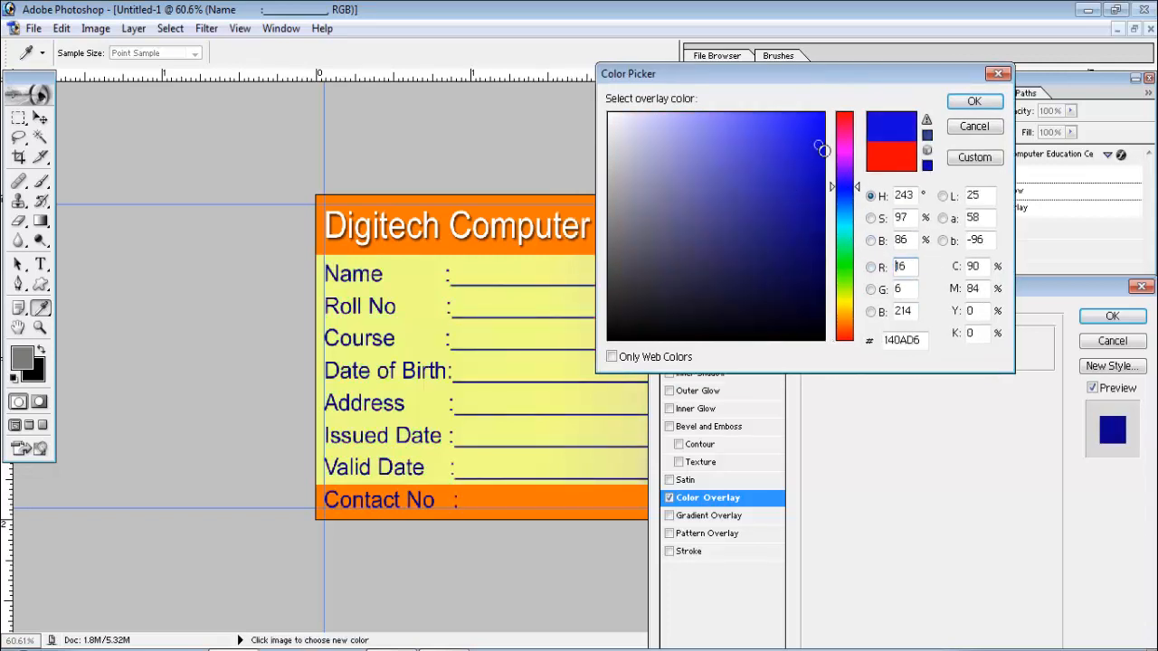
pyautogui.click(822, 221)
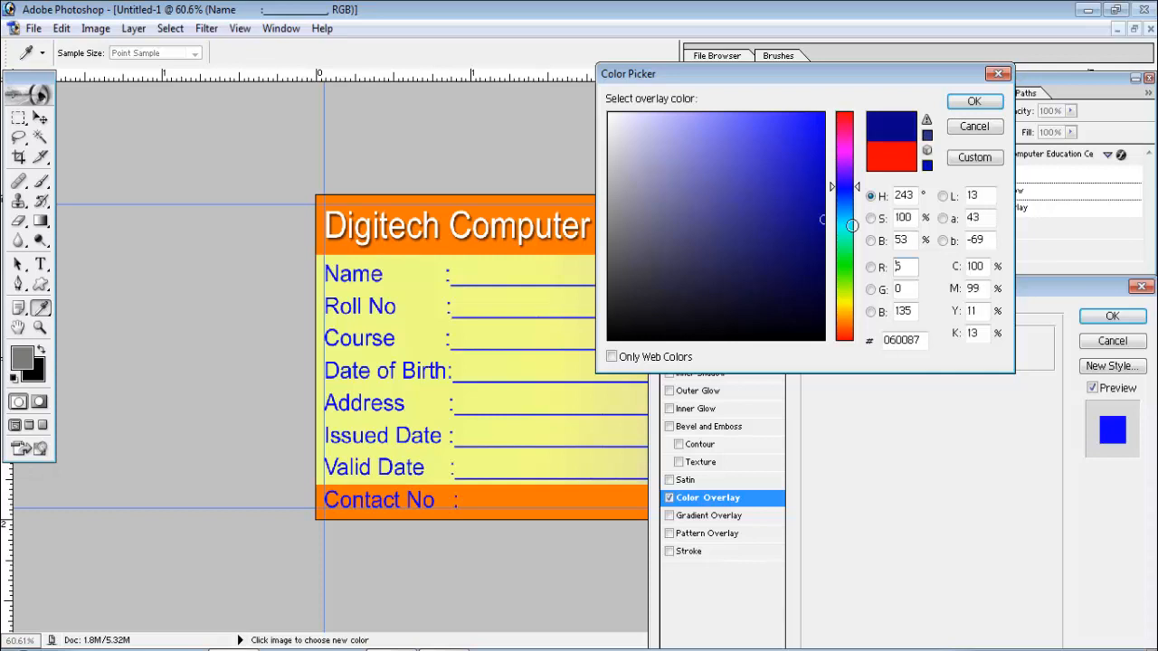
pyautogui.click(822, 200)
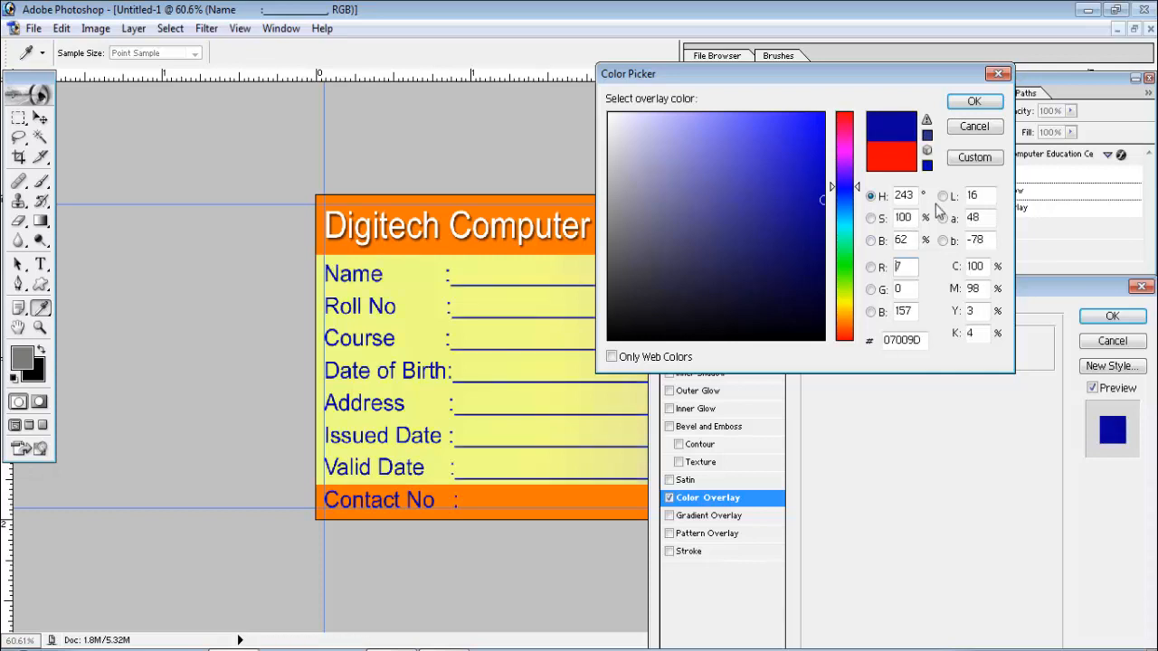
pyautogui.click(975, 101)
pyautogui.click(1113, 318)
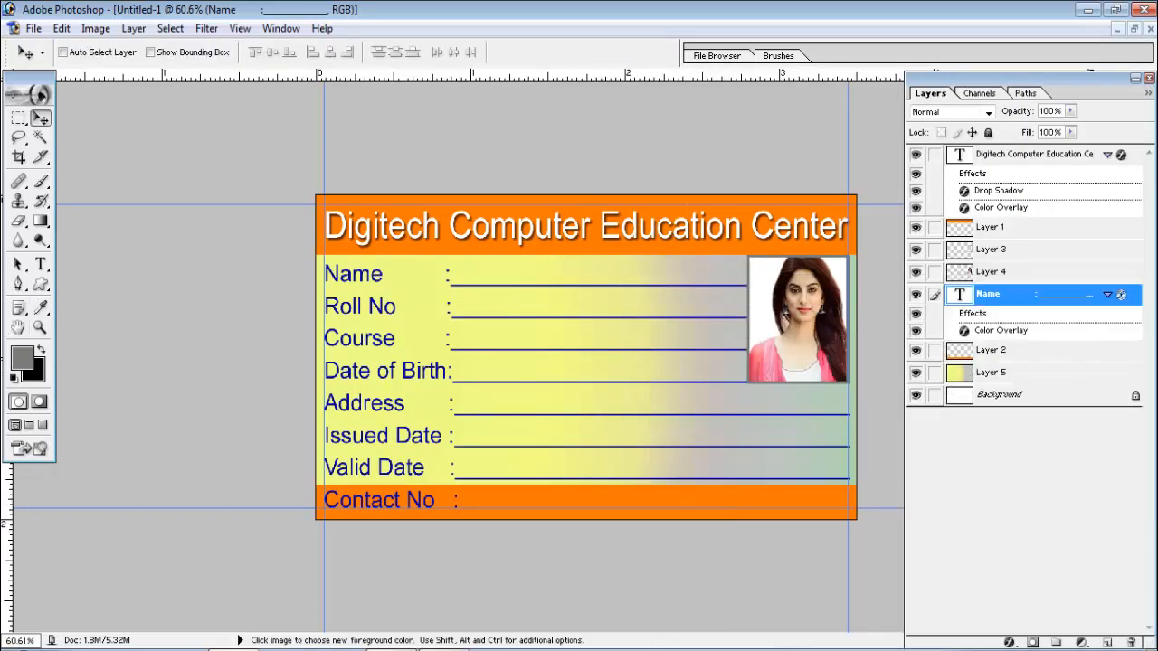
pyautogui.click(41, 266)
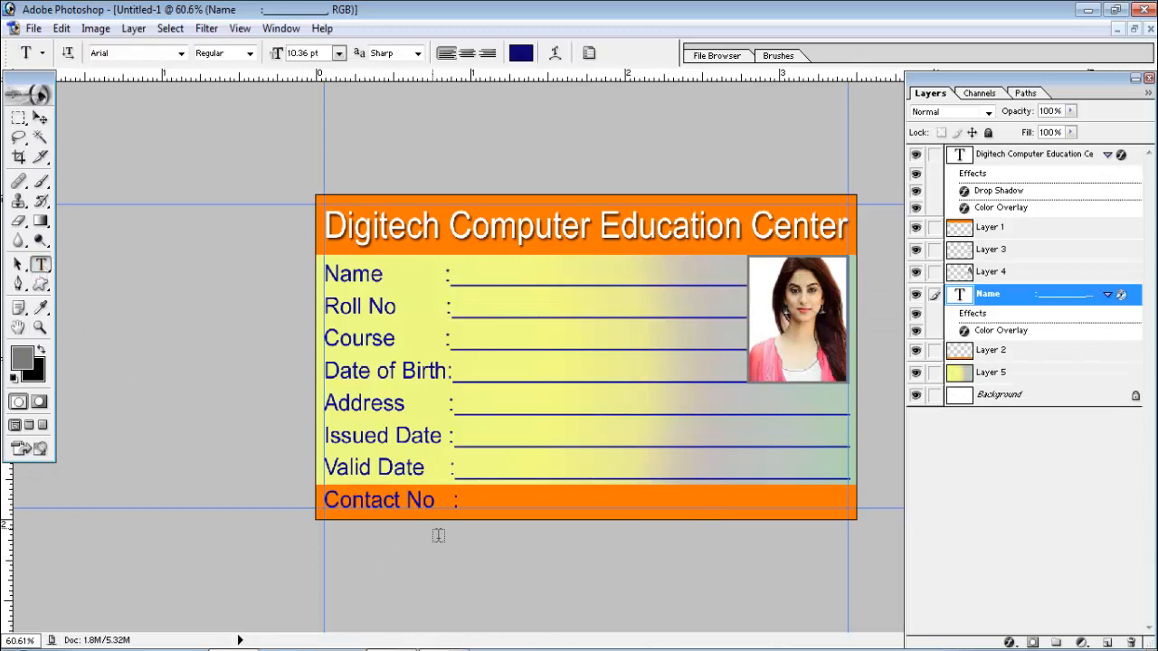
pyautogui.moveTo(436, 503); pyautogui.dragTo(295, 502)
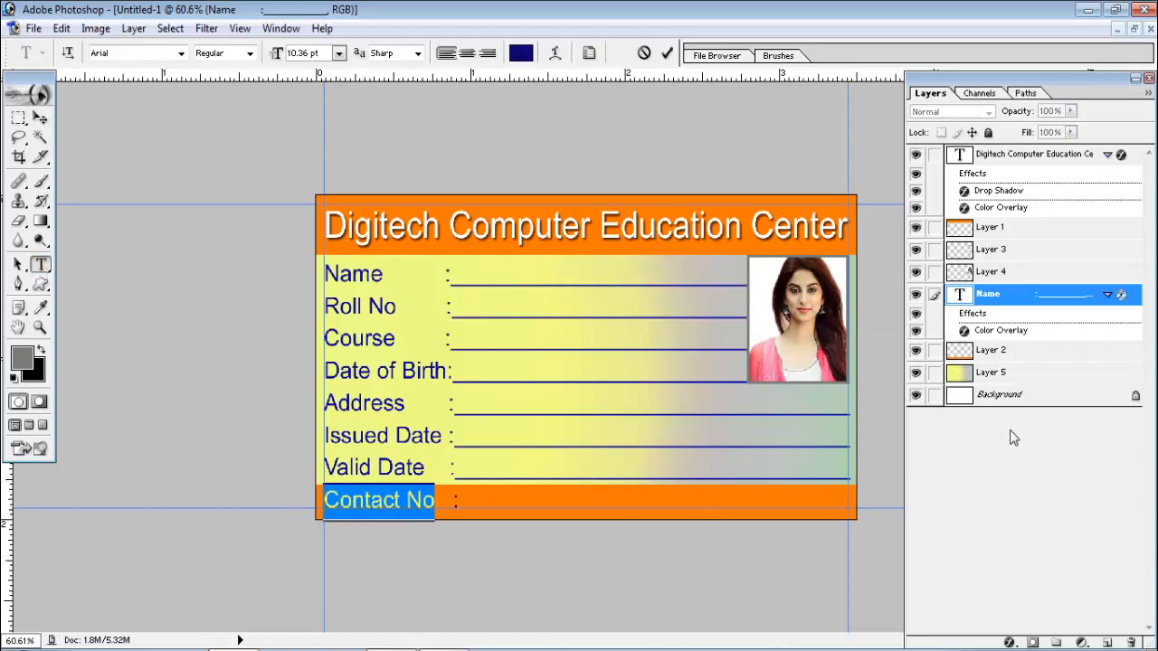
pyautogui.click(1011, 643)
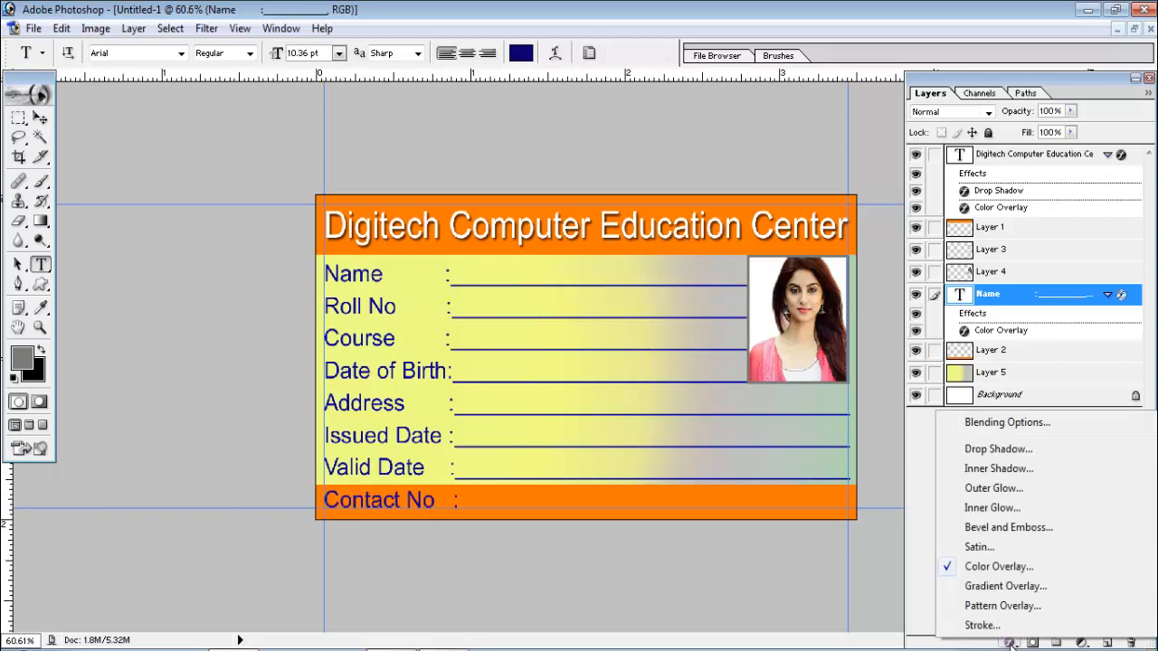
pyautogui.click(1013, 567)
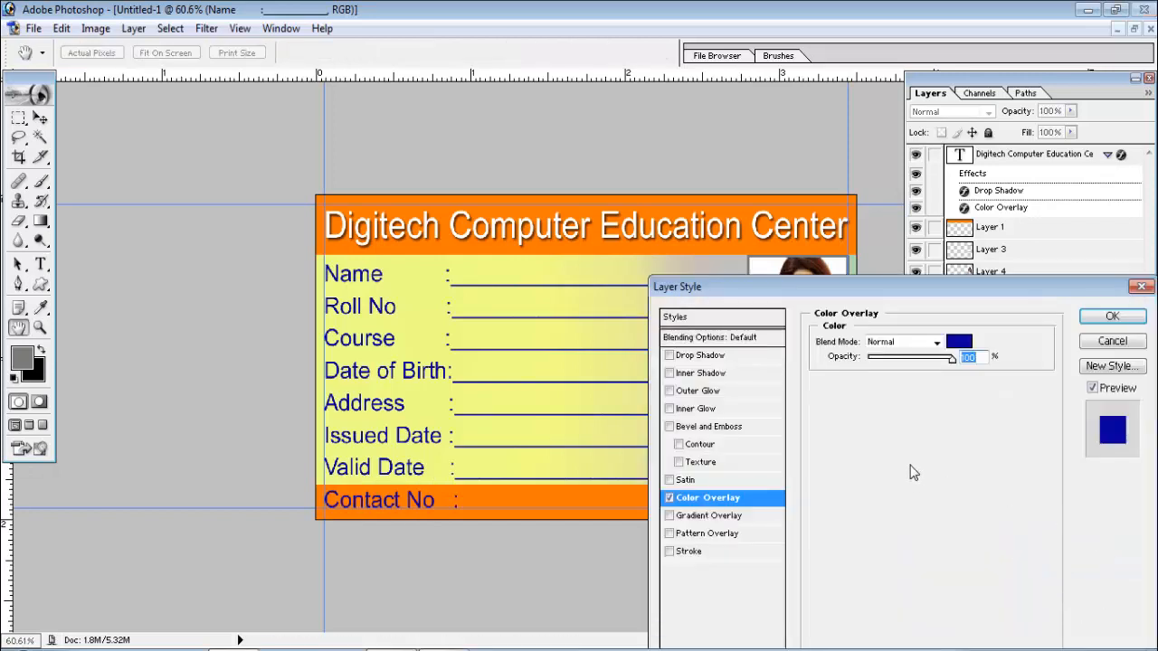
pyautogui.click(958, 342)
pyautogui.click(610, 115)
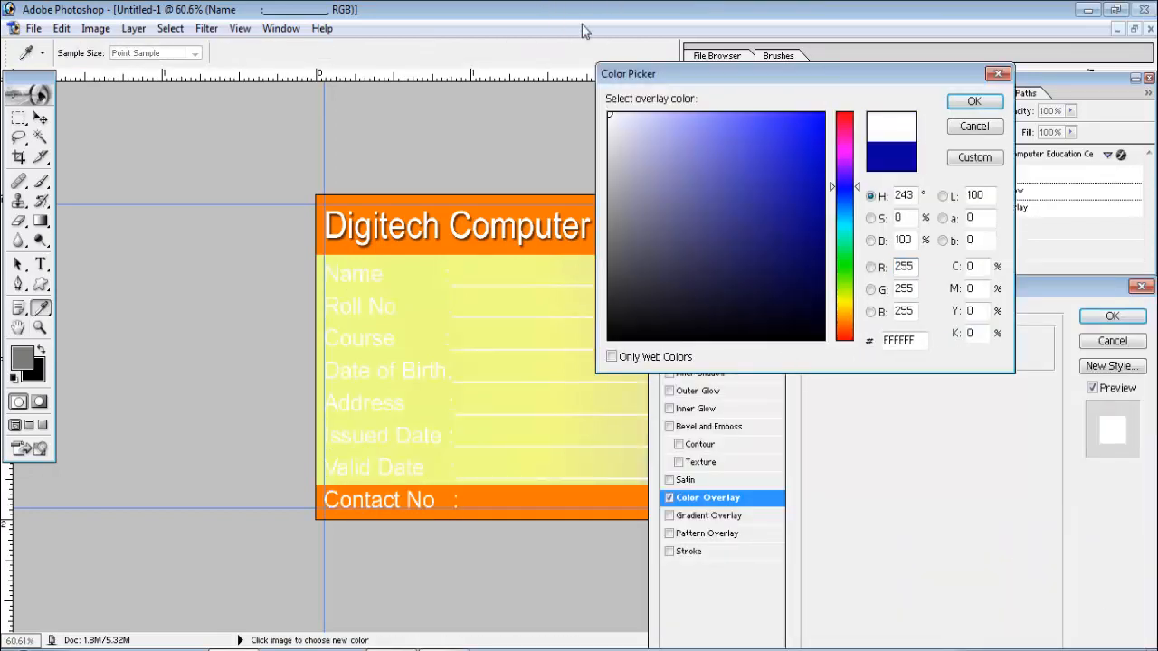
pyautogui.click(974, 127)
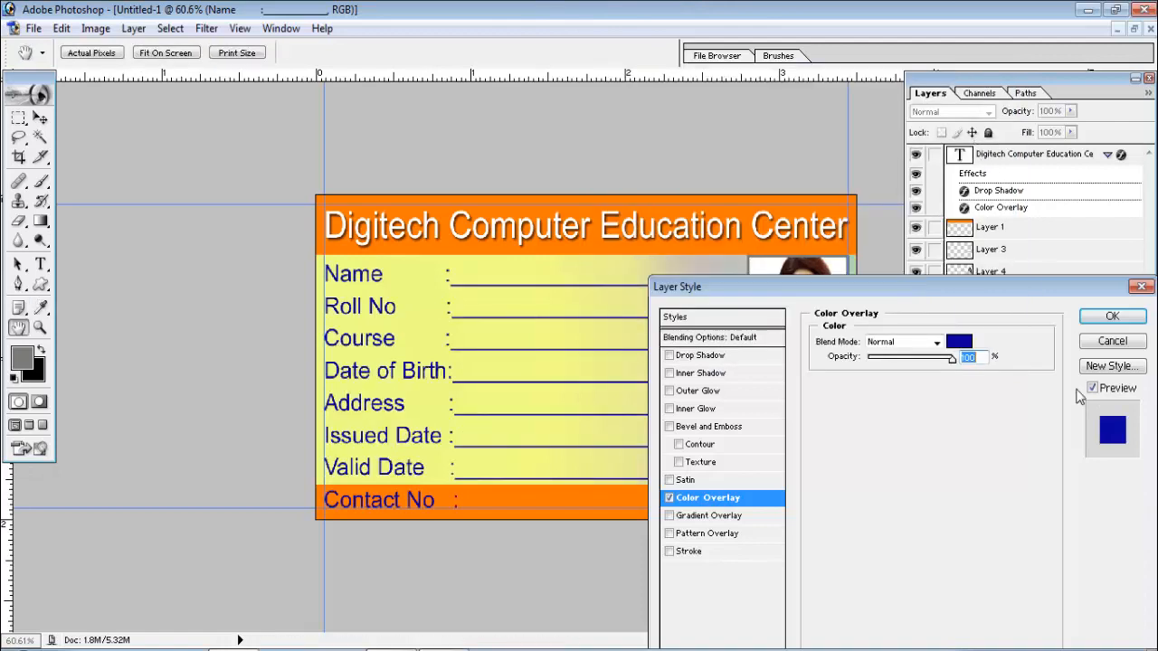
pyautogui.click(1112, 343)
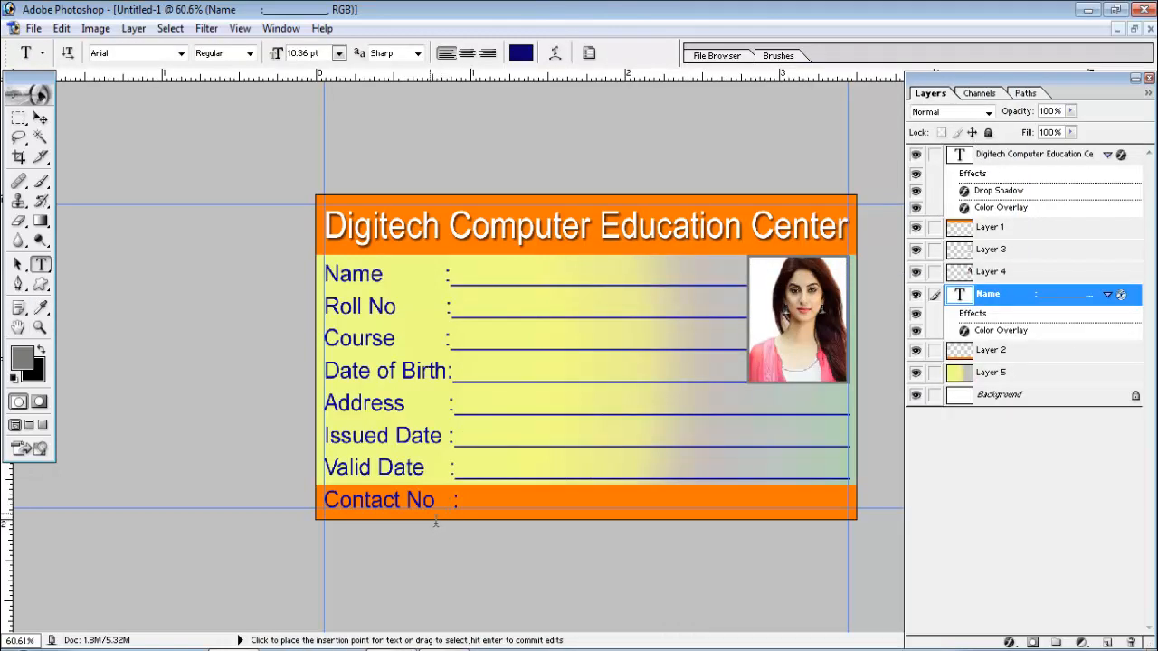
pyautogui.moveTo(331, 516); pyautogui.dragTo(439, 522)
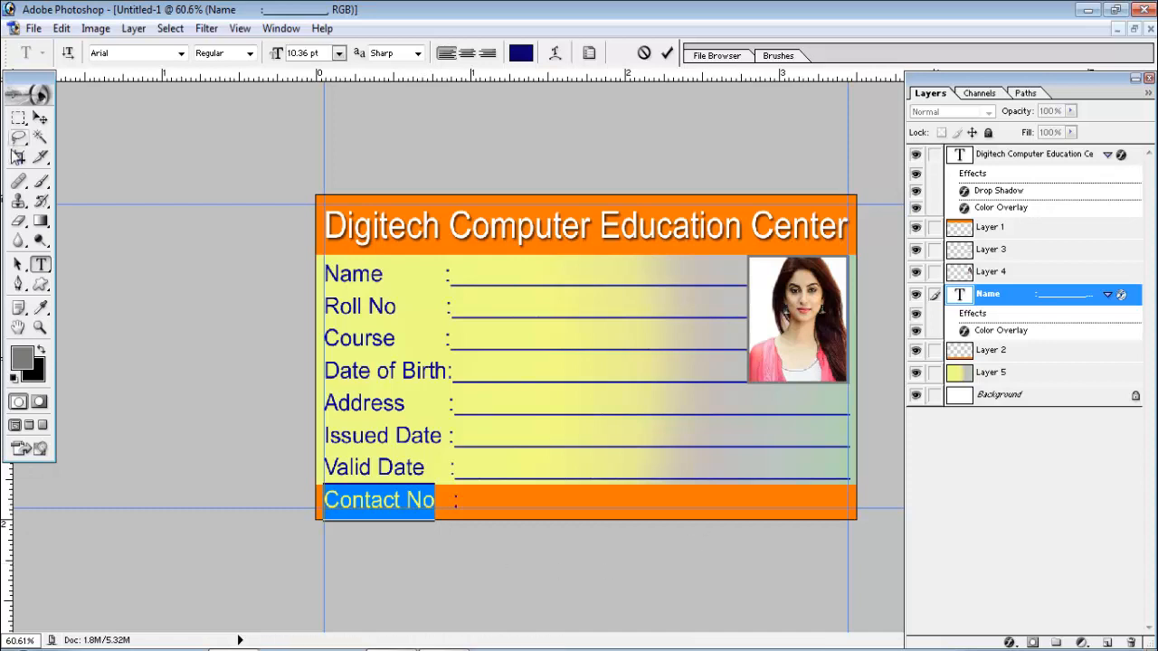
pyautogui.click(40, 117)
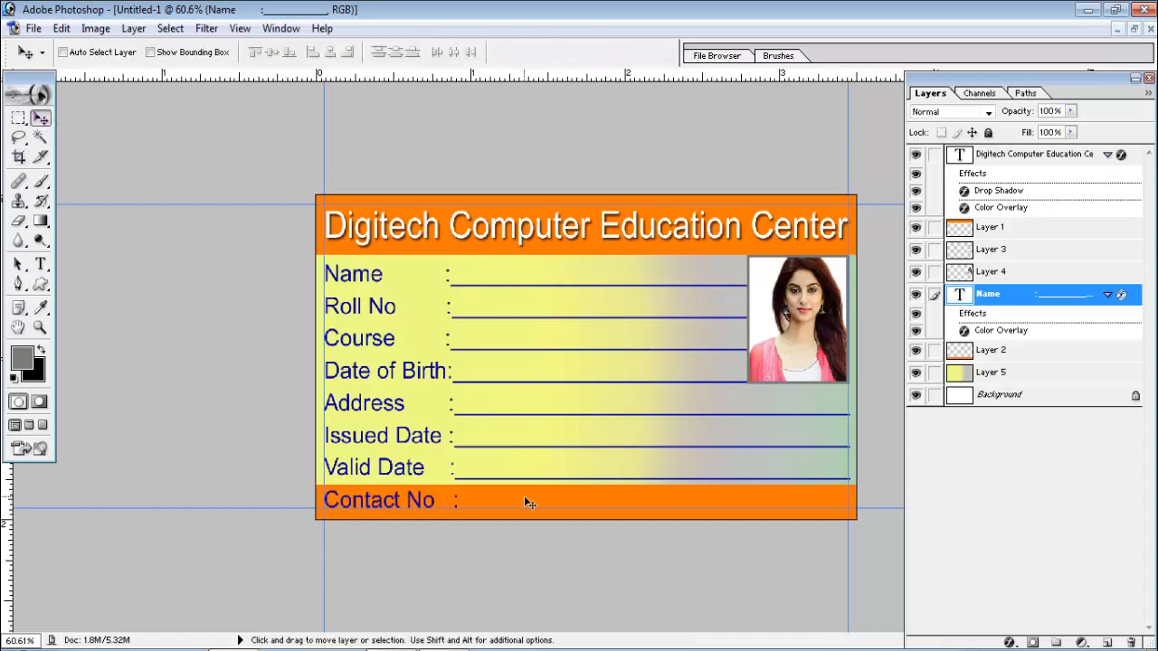
# Remove the vertical and horizontal guides from the card by moving all four off the canvas
pyautogui.scroll(-1, 529, 498)
pyautogui.scroll(1, 536, 497)
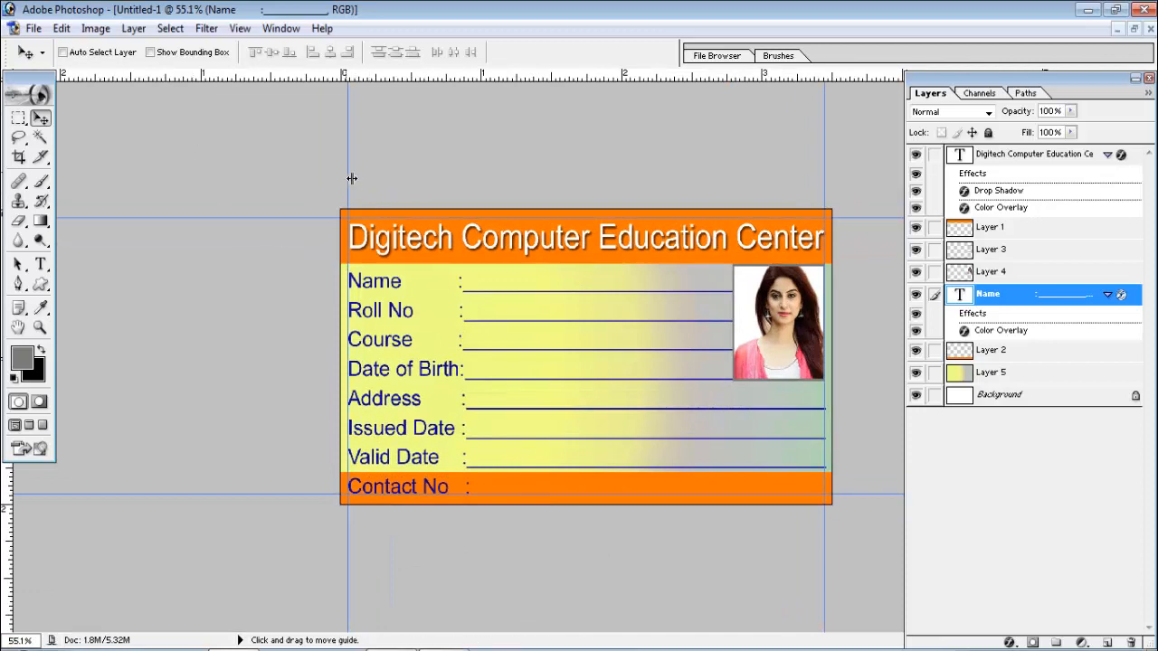
pyautogui.moveTo(348, 163); pyautogui.dragTo(6, 162)
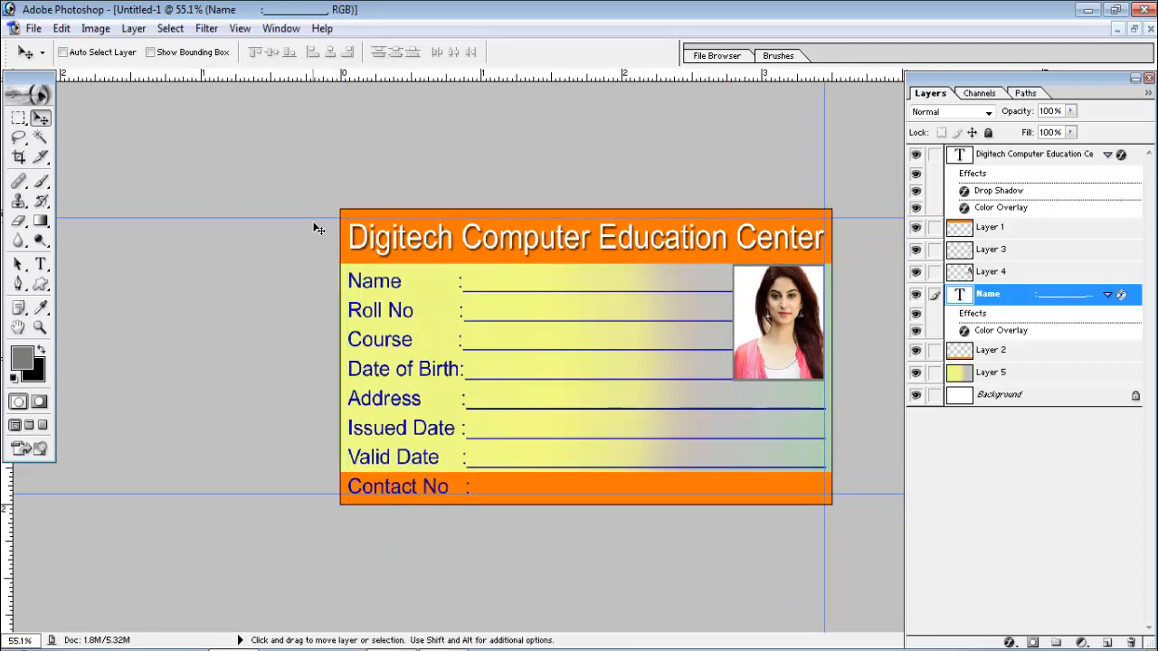
pyautogui.moveTo(323, 47); pyautogui.dragTo(323, 54)
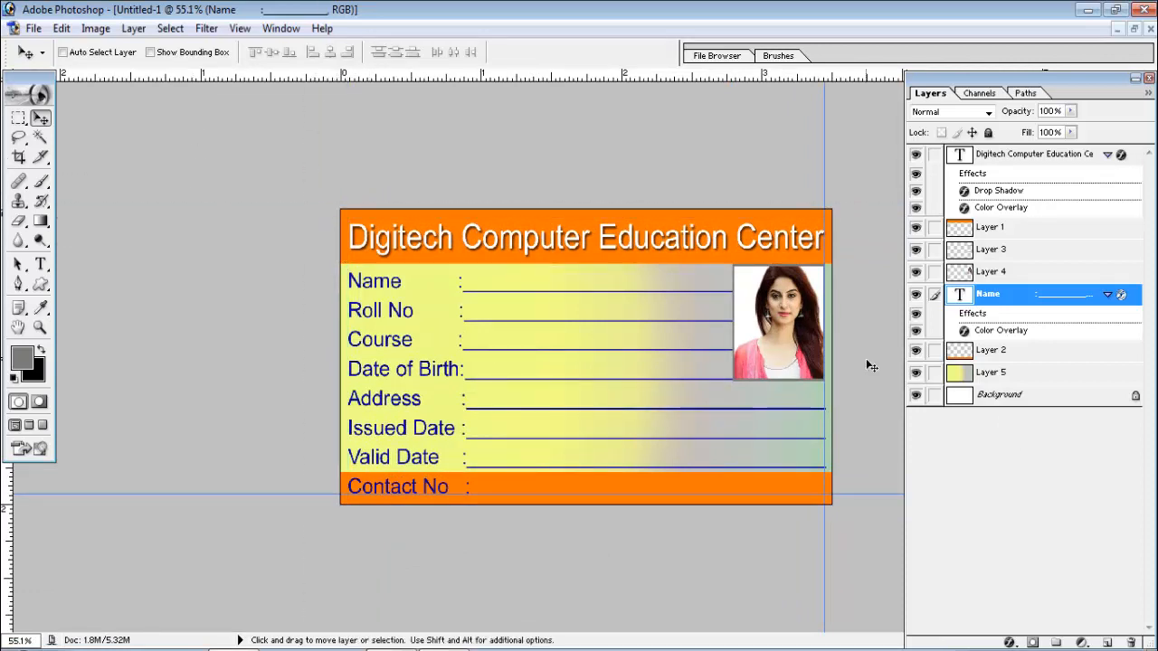
pyautogui.moveTo(1009, 365); pyautogui.dragTo(1008, 365)
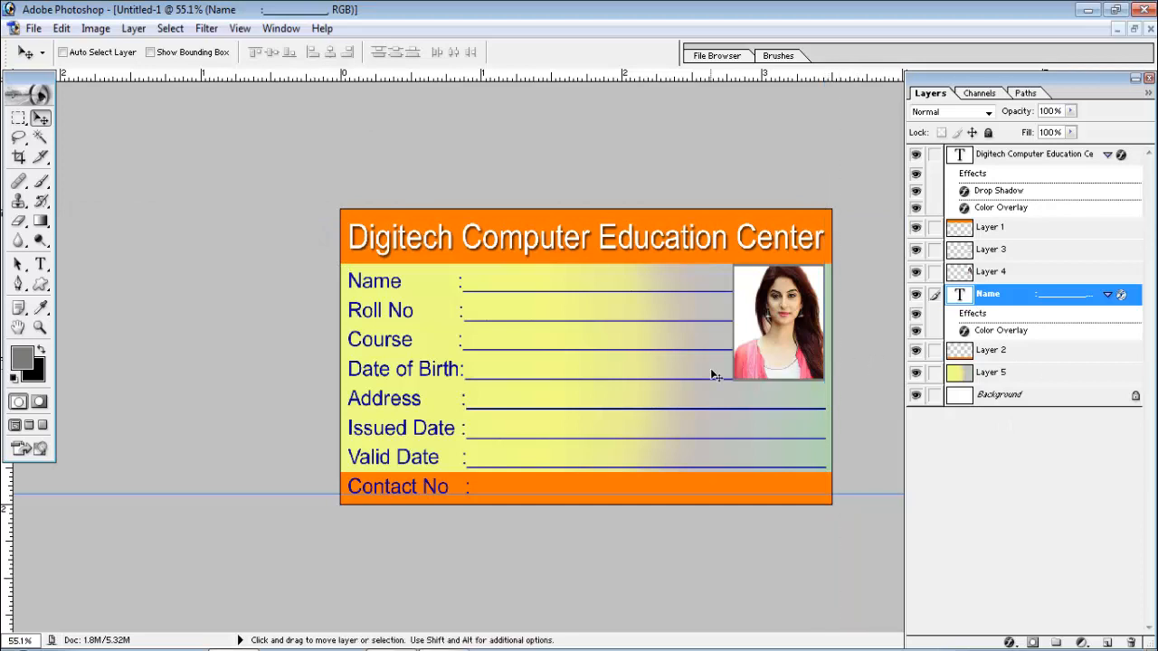
pyautogui.moveTo(763, 500); pyautogui.dragTo(800, 638)
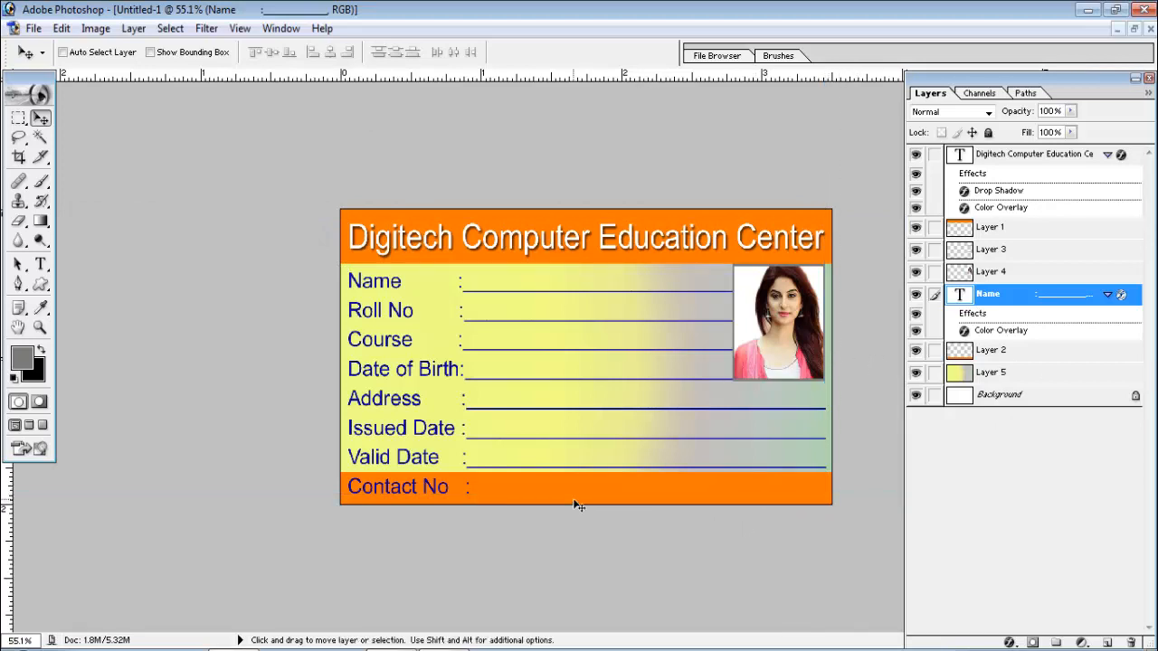
pyautogui.scroll(-4, 592, 497)
pyautogui.scroll(3, 593, 497)
pyautogui.scroll(3, 593, 499)
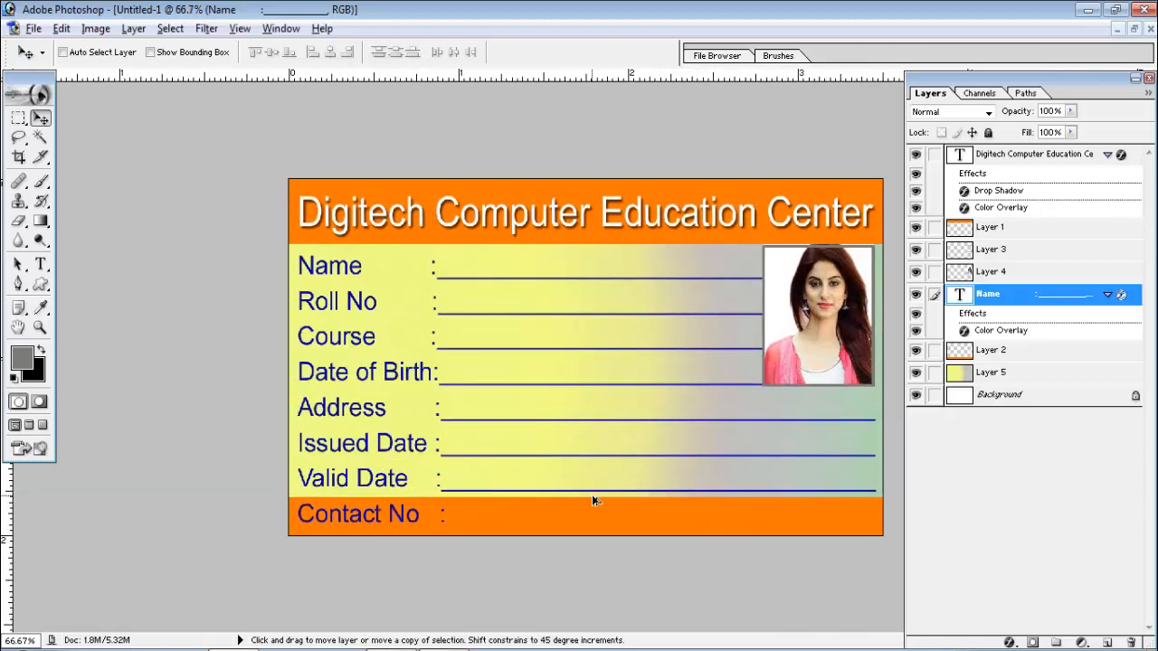
pyautogui.scroll(-2, 593, 499)
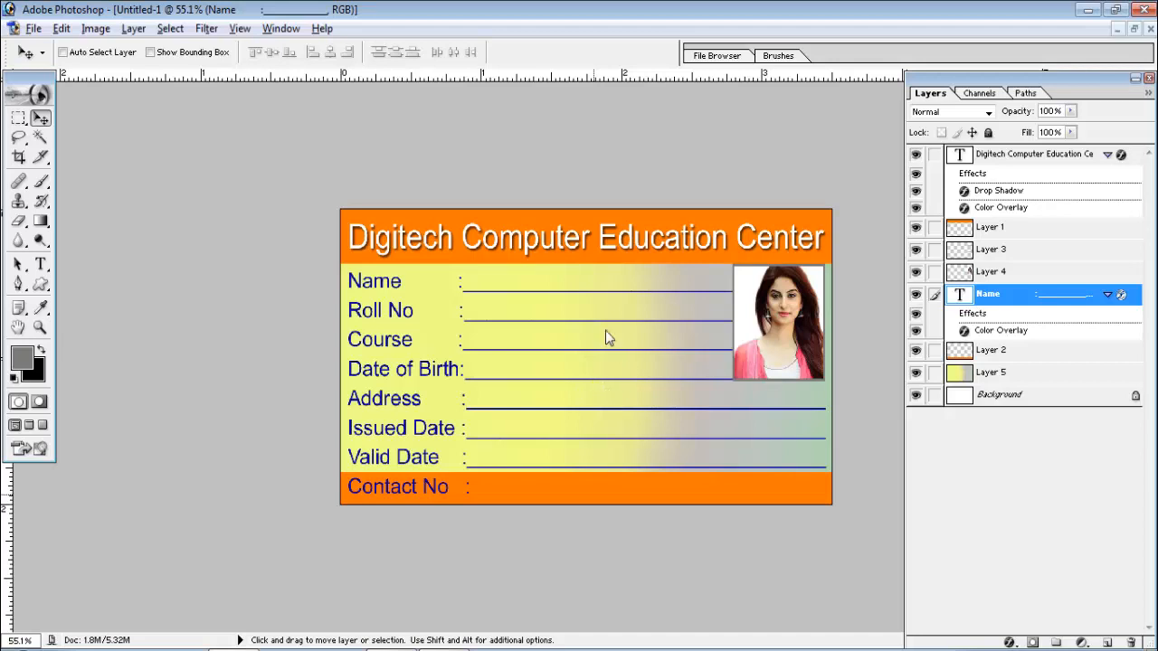
# Open the image Cute-Ganesha-Gajanan-Ganpati-new-wallpapers from New folder (4)
pyautogui.click(33, 28)
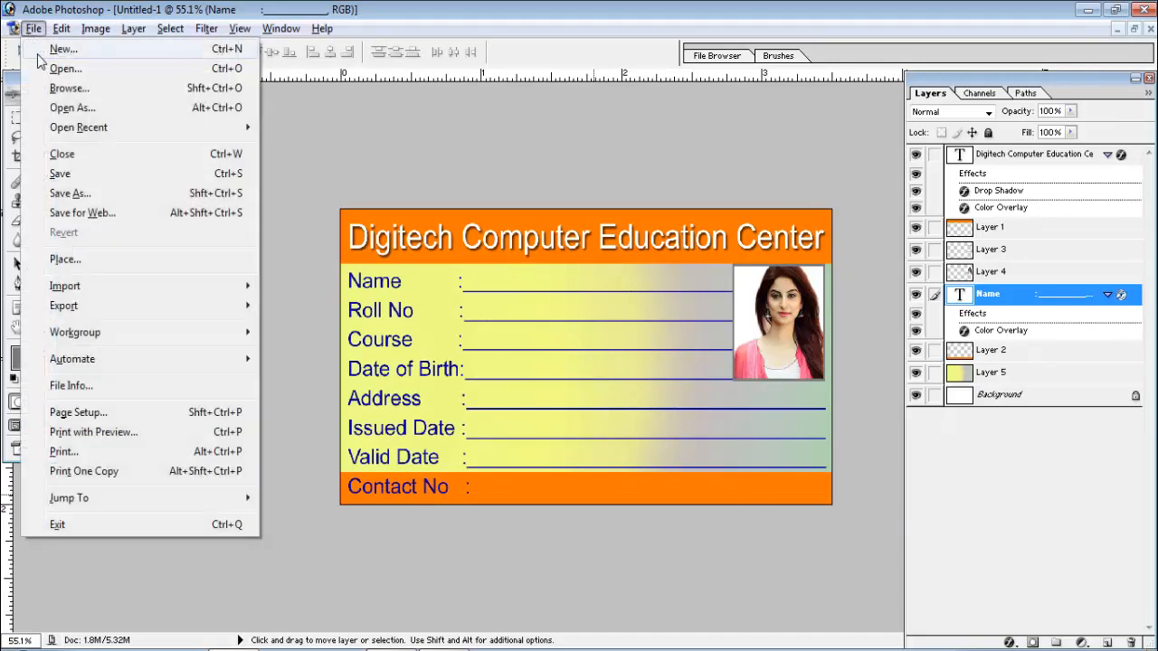
pyautogui.click(72, 70)
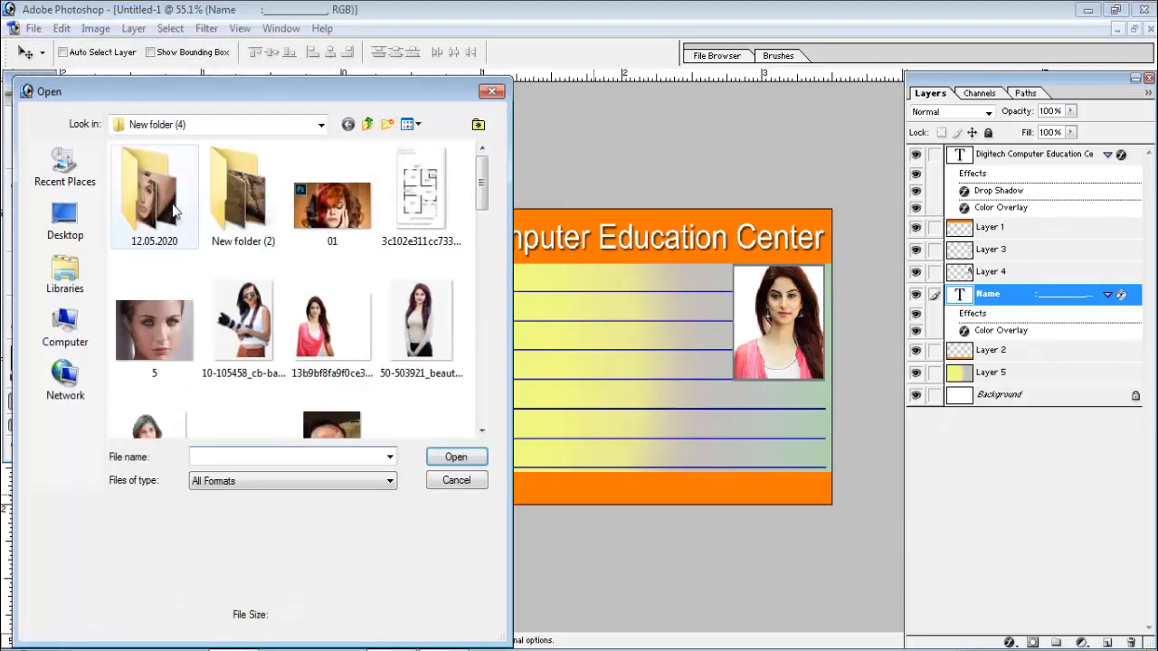
pyautogui.moveTo(477, 191); pyautogui.dragTo(485, 302)
pyautogui.click(244, 254)
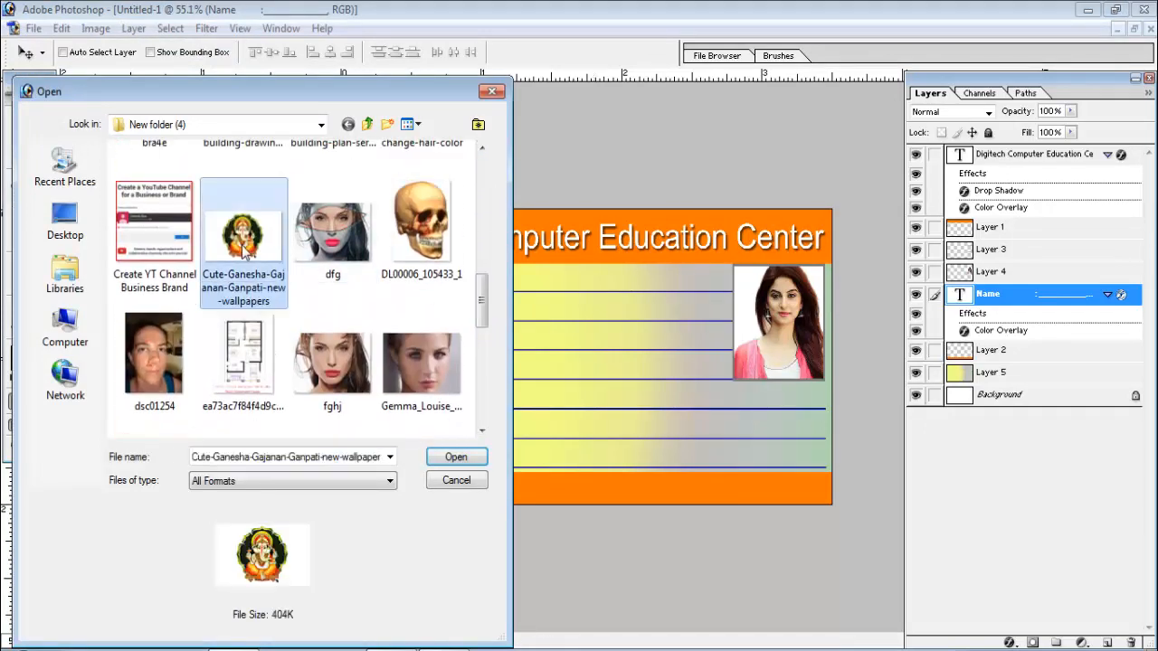
pyautogui.click(455, 457)
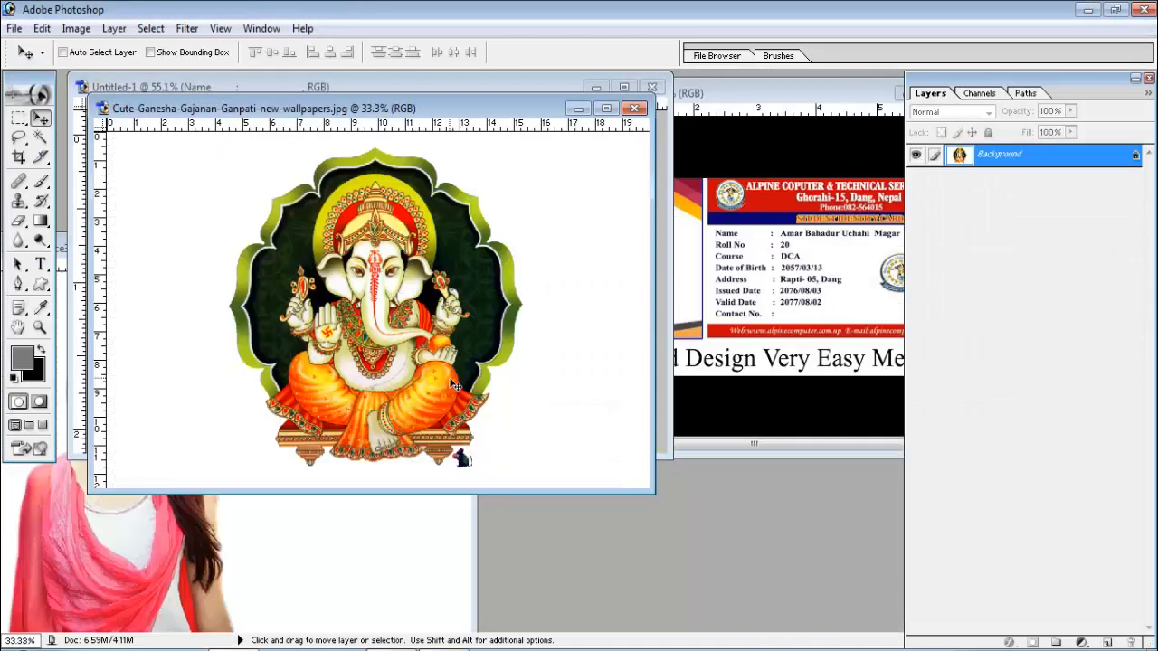
# Isolate the Ganesha figure by inverting a Magic Wand selection of the white background, cut it, and close the image without saving
pyautogui.click(39, 136)
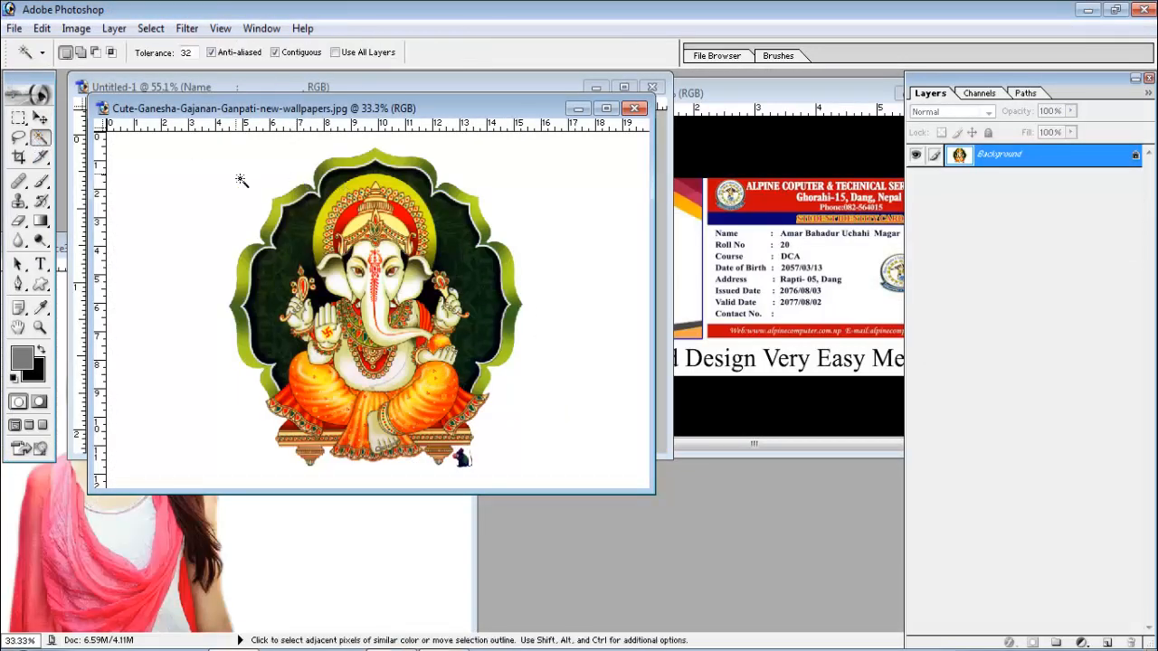
pyautogui.click(297, 181)
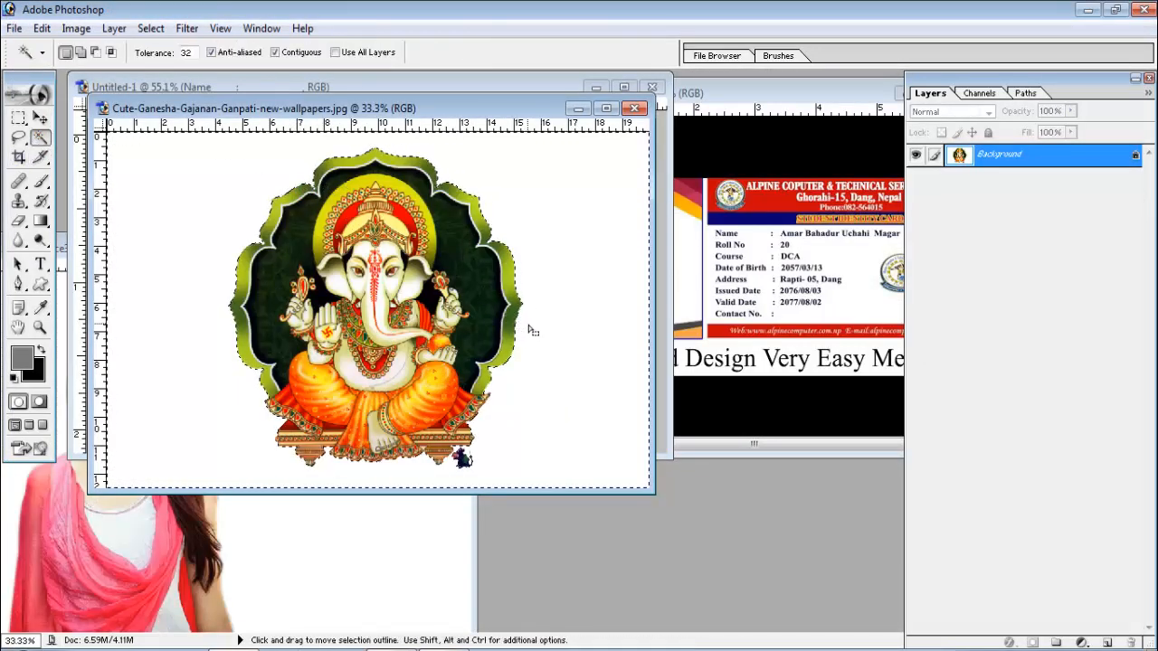
pyautogui.hotkey('ctrl', 'shift', 'i')
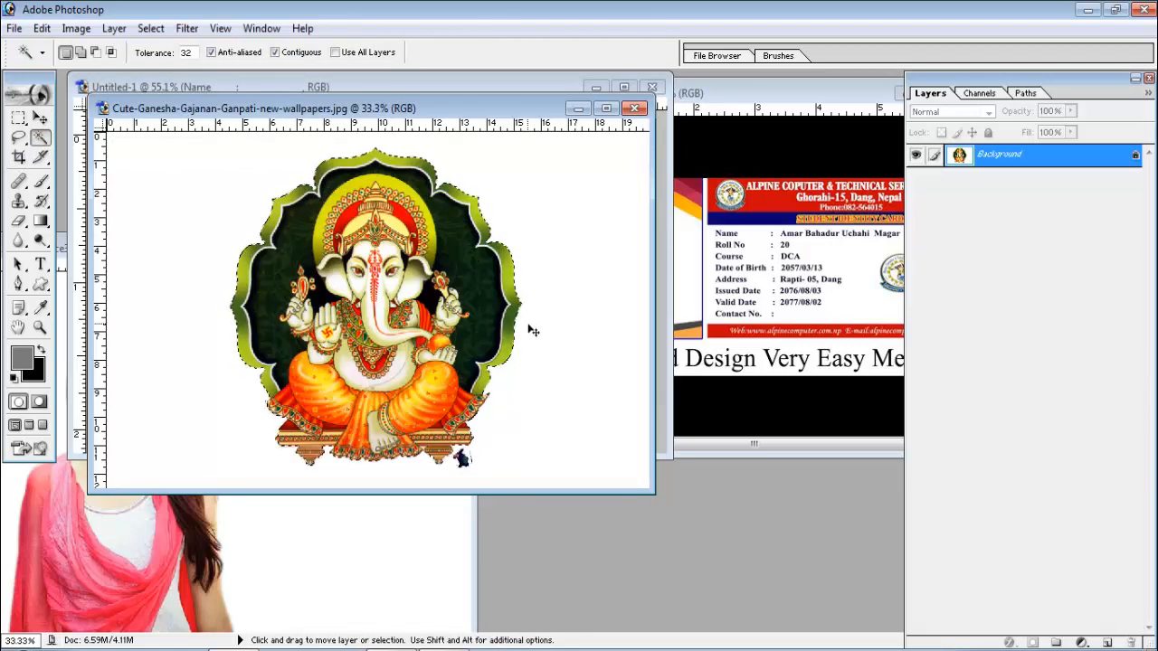
pyautogui.hotkey('ctrl', 'BackSpace')
pyautogui.click(634, 109)
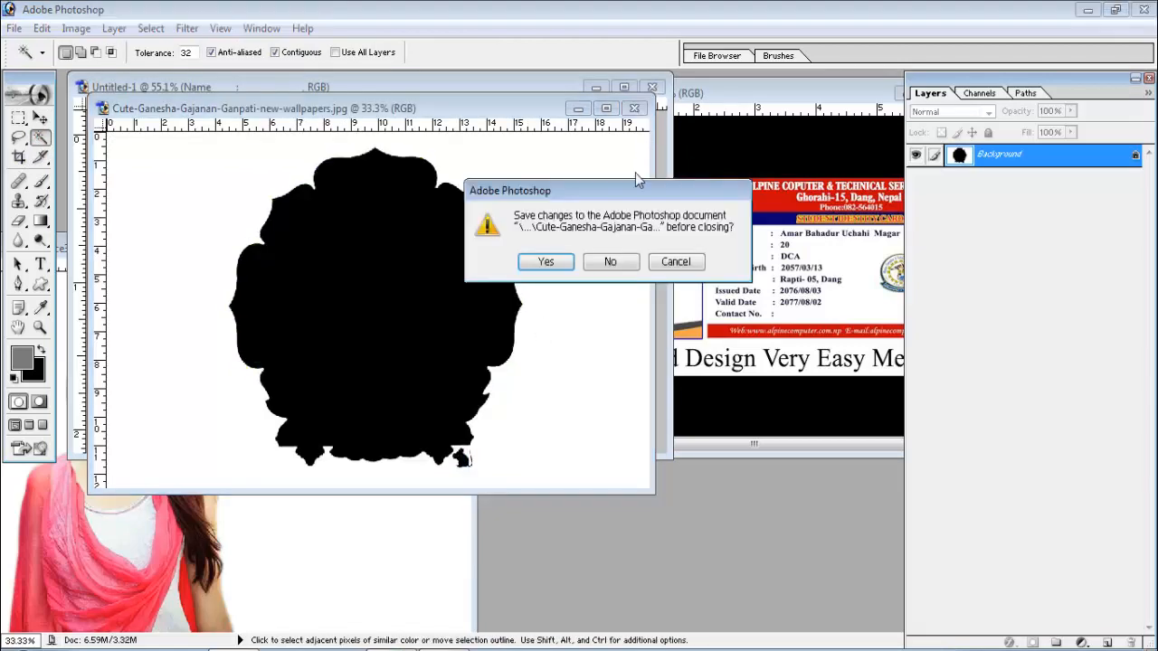
pyautogui.click(610, 263)
# Paste the Ganesha figure into the ID card, scale it to 37.7%, and center it between the two orange bands
pyautogui.press('v')
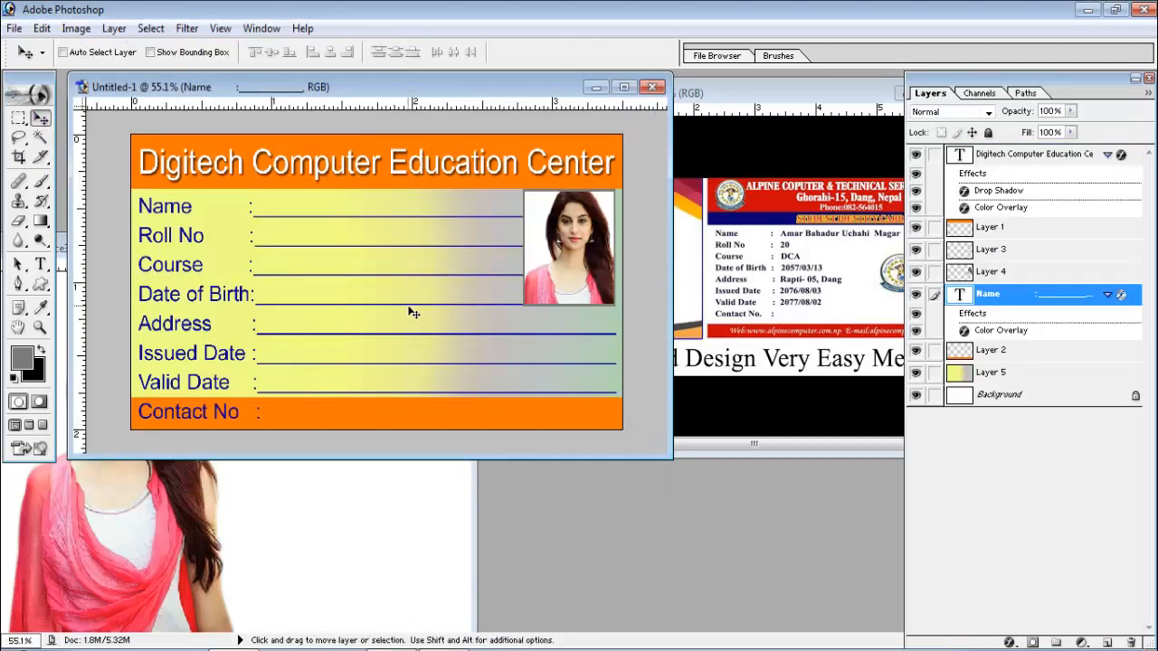
pyautogui.hotkey('ctrl', 'v')
pyautogui.click(623, 87)
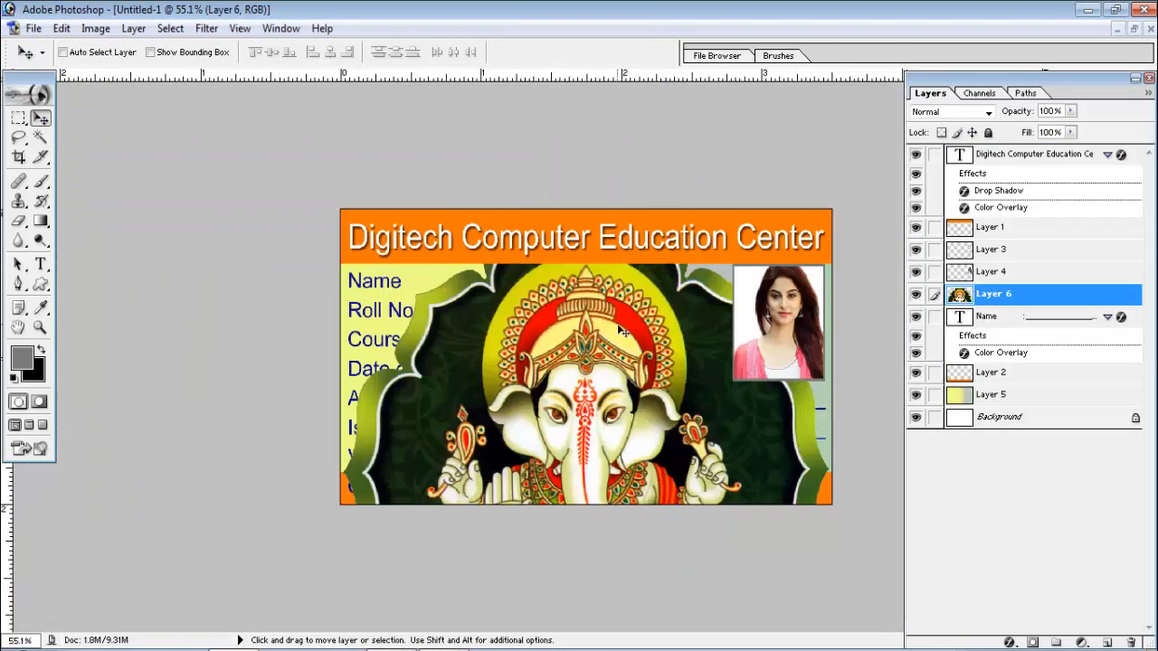
pyautogui.hotkey('ctrl', 't')
pyautogui.moveTo(832, 212); pyautogui.dragTo(685, 382)
pyautogui.moveTo(653, 437); pyautogui.dragTo(655, 336)
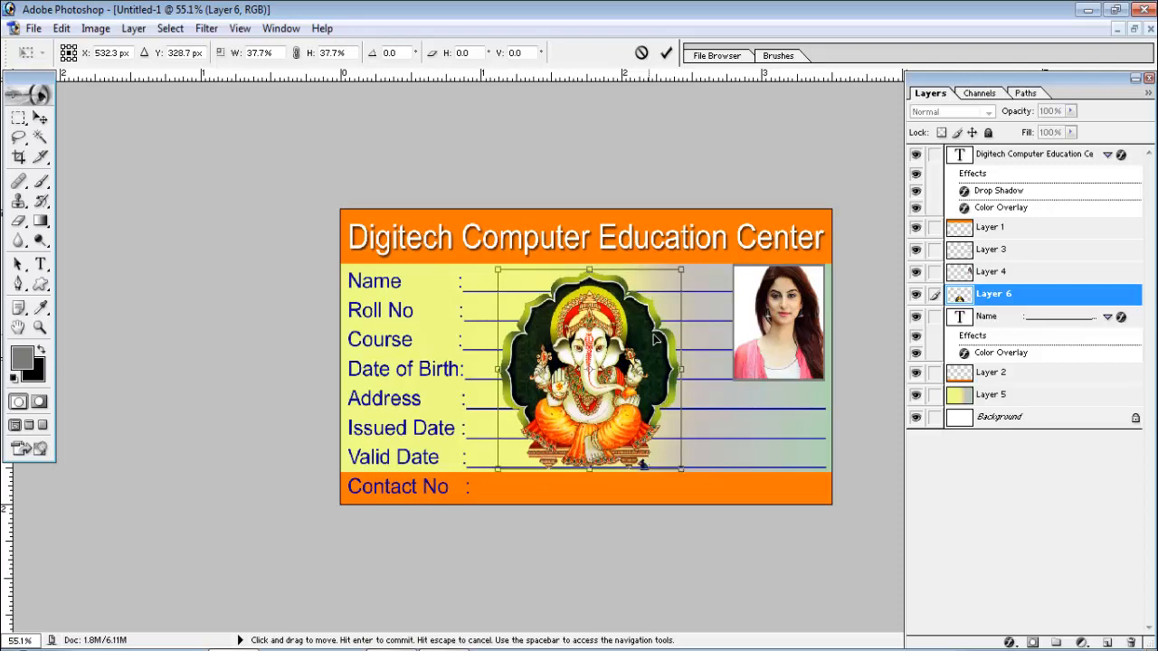
pyautogui.press('Return')
# Fade the Ganesha layer, Layer 6, into a watermark by setting its opacity to 10%
pyautogui.press('2')
pyautogui.press('0')
pyautogui.press('1')
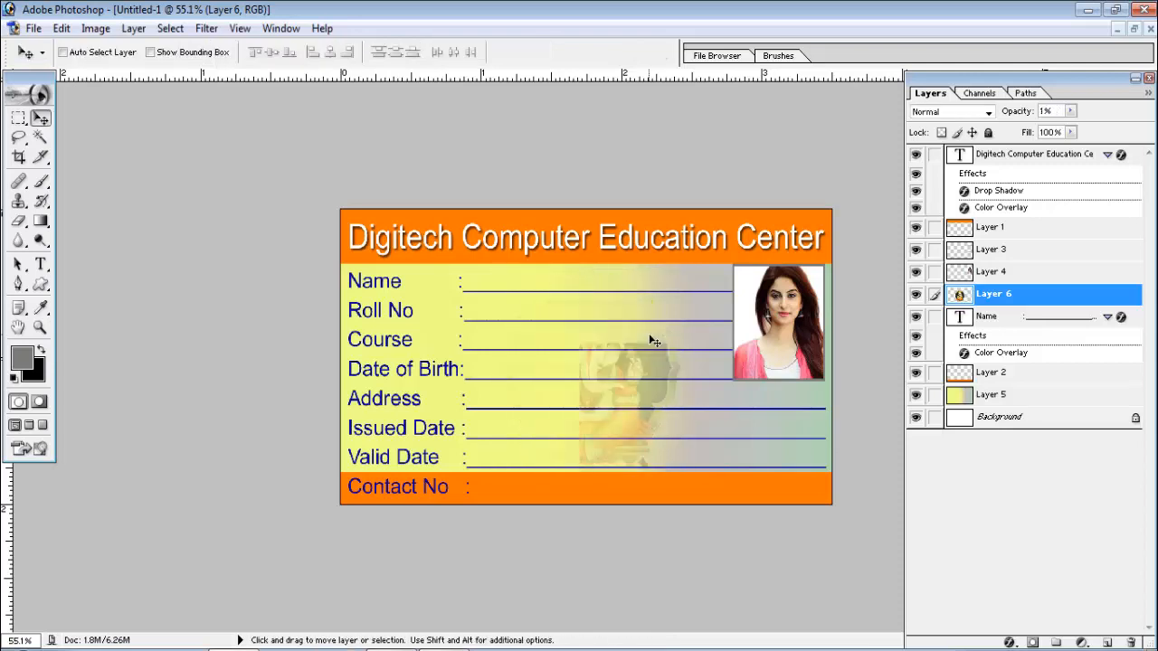
pyautogui.press('2')
pyautogui.press('0')
pyautogui.press('1')
pyautogui.press('2')
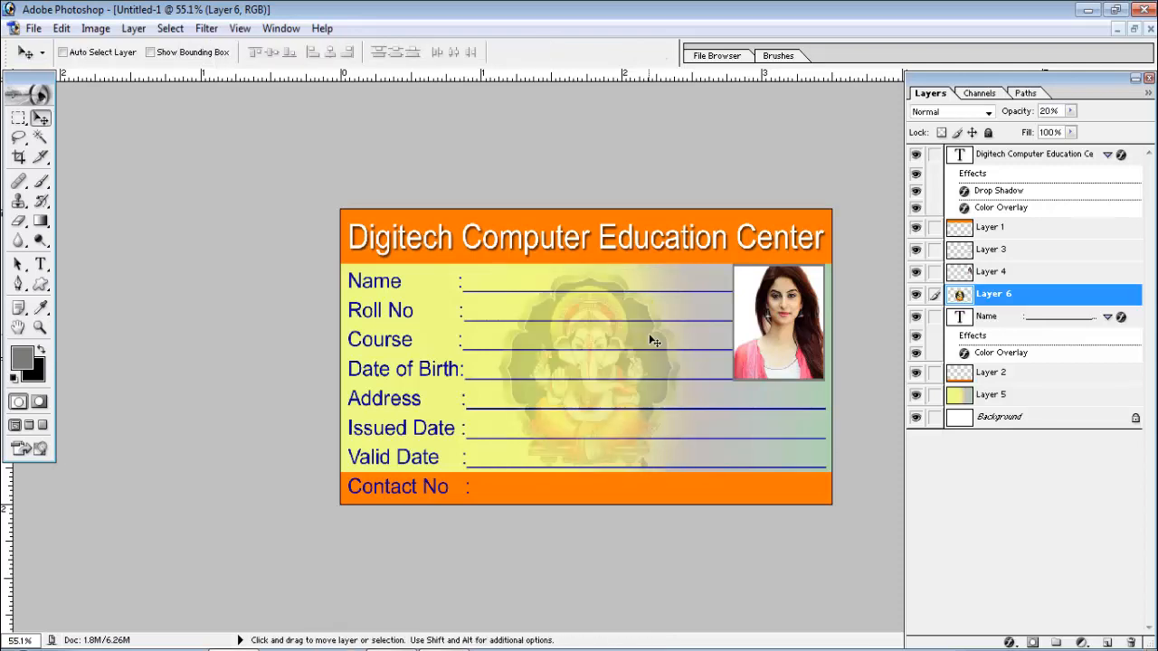
pyautogui.press('5')
pyautogui.press('2')
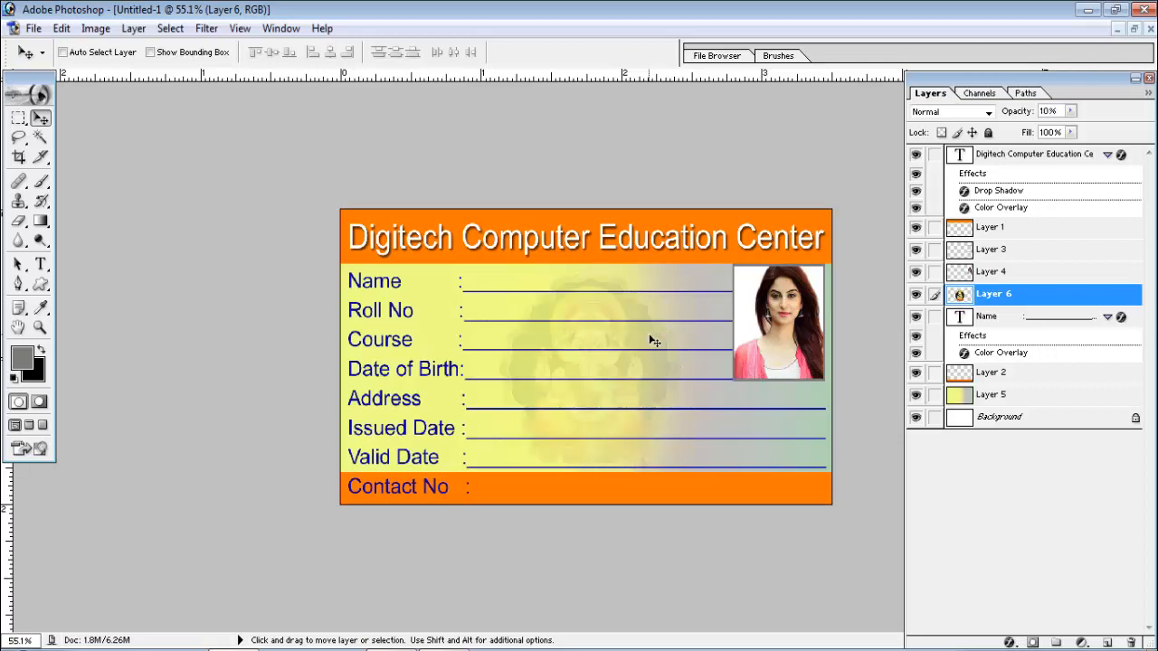
pyautogui.press('0')
pyautogui.press('1')
pyautogui.press('2')
pyautogui.press('3')
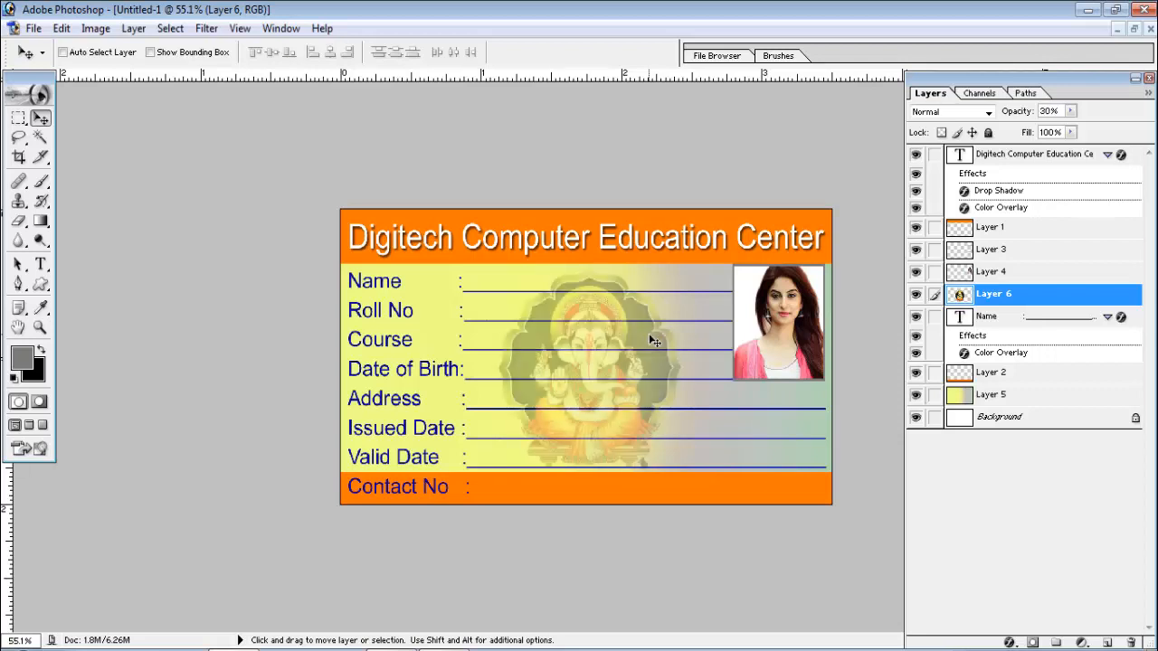
pyautogui.press('1')
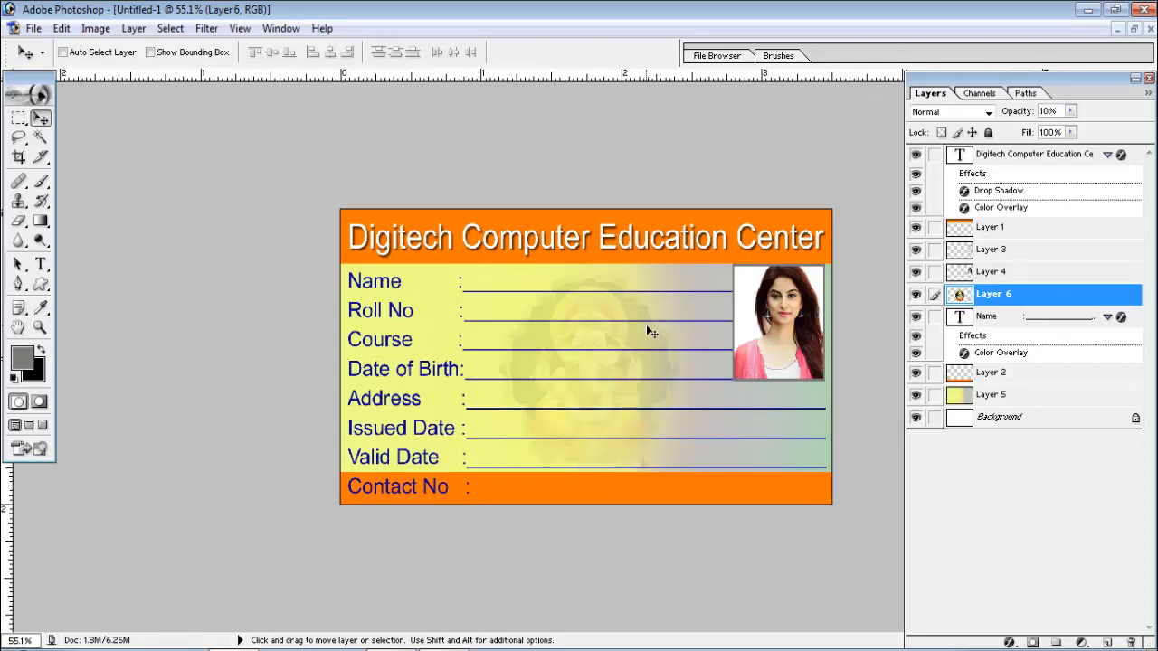
pyautogui.scroll(-3, 620, 374)
pyautogui.scroll(3, 620, 373)
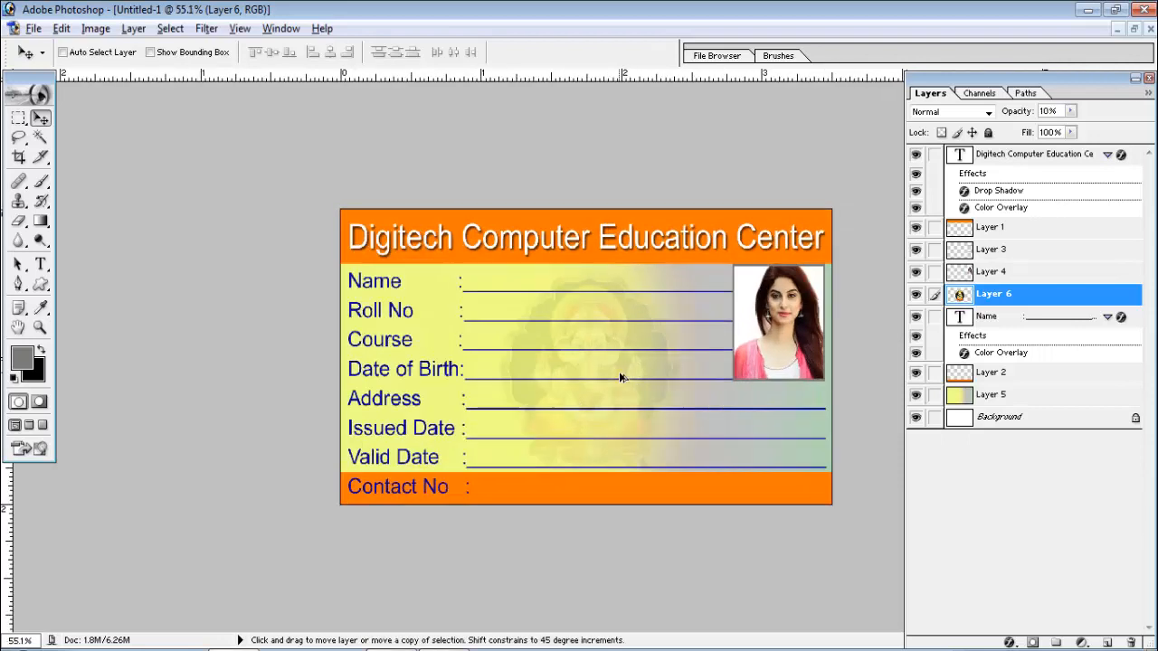
# Shift the Layers palette away from the card and select the Digitech Computer Education Center title layer
pyautogui.moveTo(908, 94); pyautogui.dragTo(945, 94)
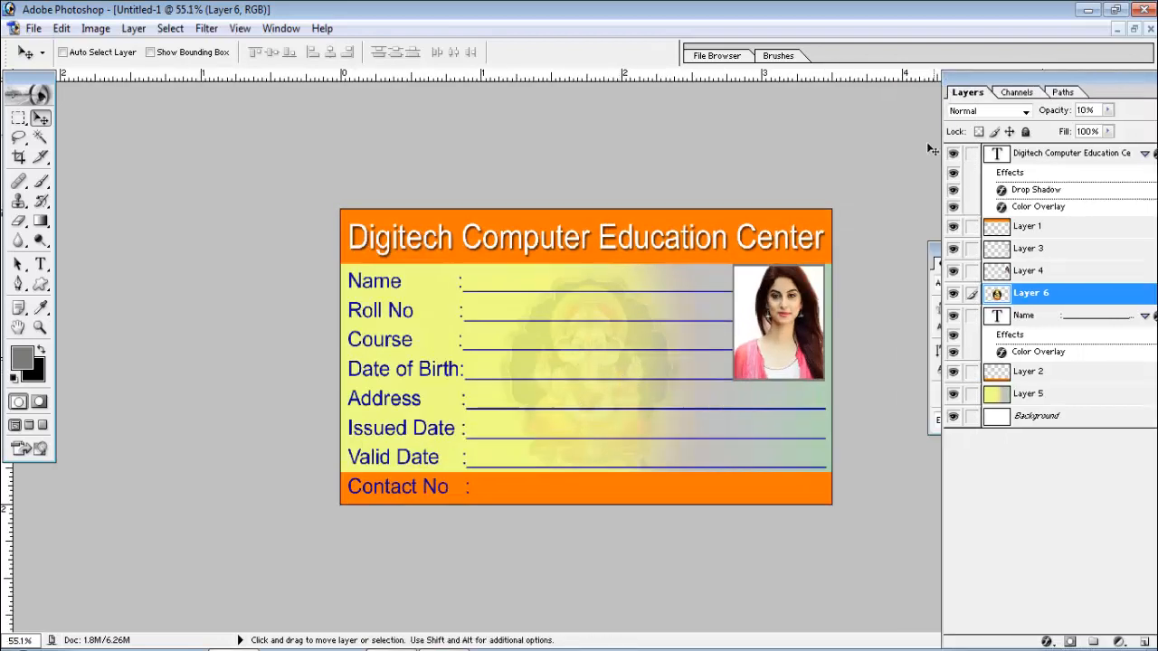
pyautogui.rightClick(495, 238)
pyautogui.click(499, 244)
pyautogui.moveTo(491, 243); pyautogui.dragTo(538, 260)
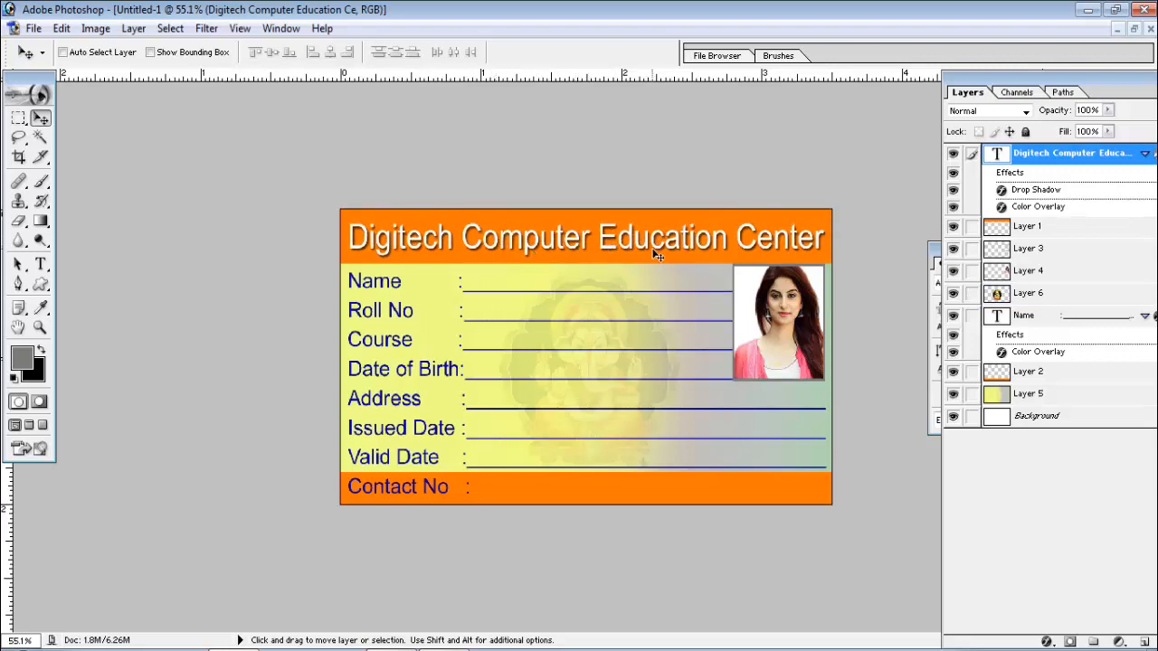
# Save a copy of the ID card as a JPEG named asdfghj on the Desktop, accepting the JPEG options
pyautogui.scroll(-1, 545, 439)
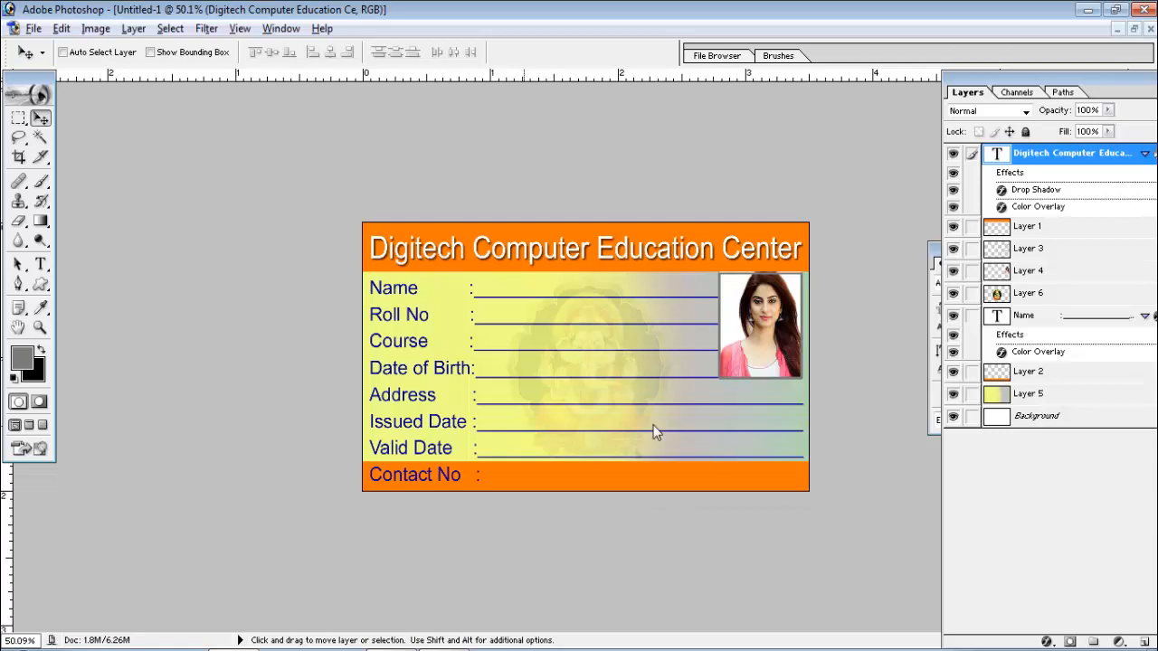
pyautogui.click(33, 28)
pyautogui.click(77, 194)
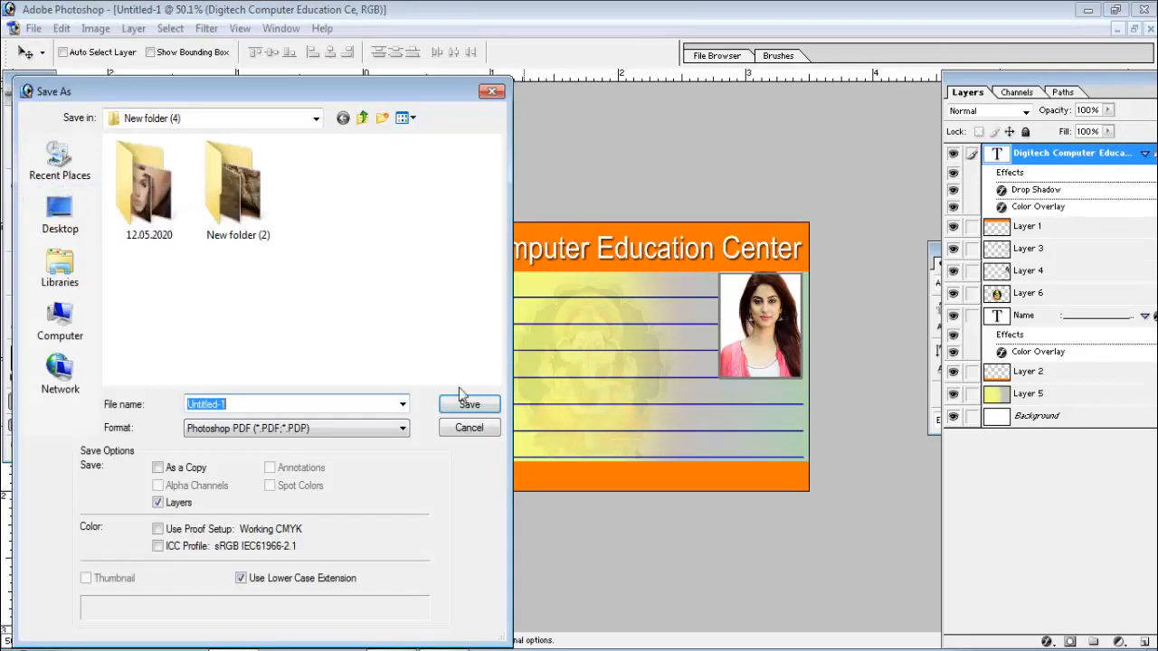
pyautogui.click(271, 429)
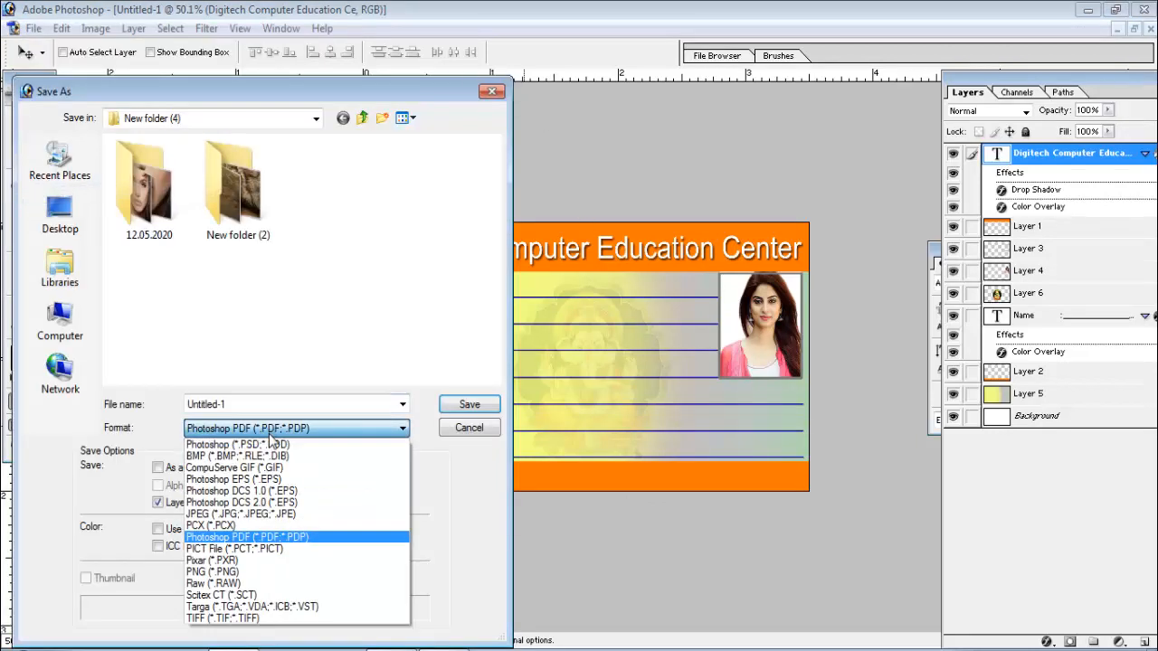
pyautogui.click(263, 514)
pyautogui.doubleClick(262, 406)
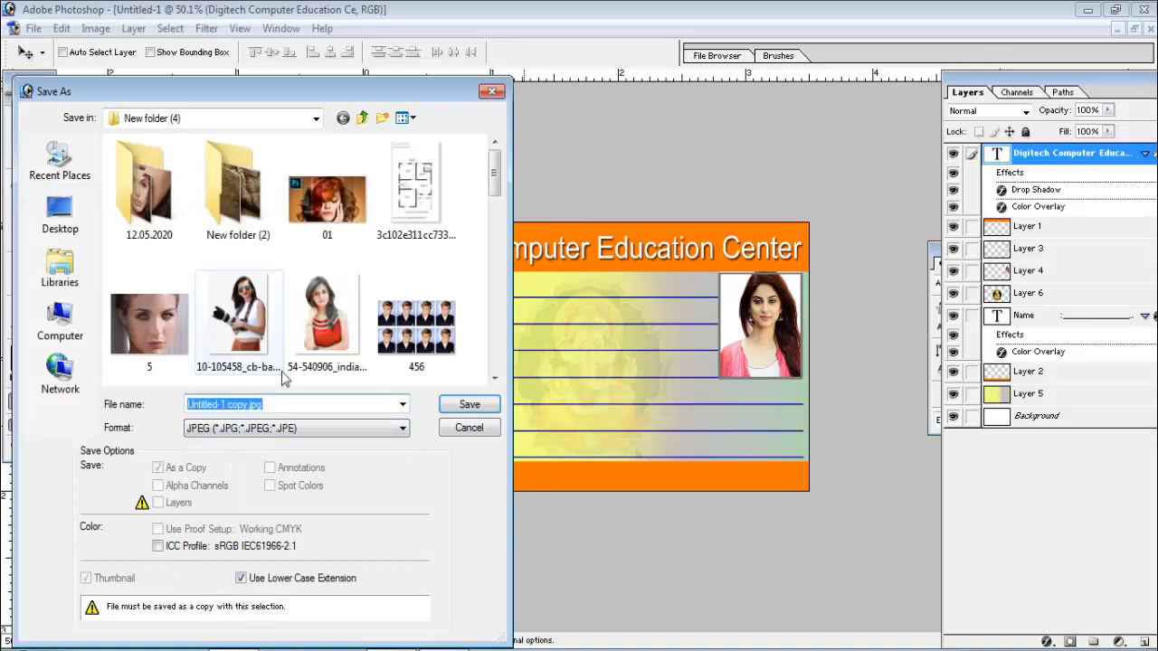
pyautogui.write('asdfghj')
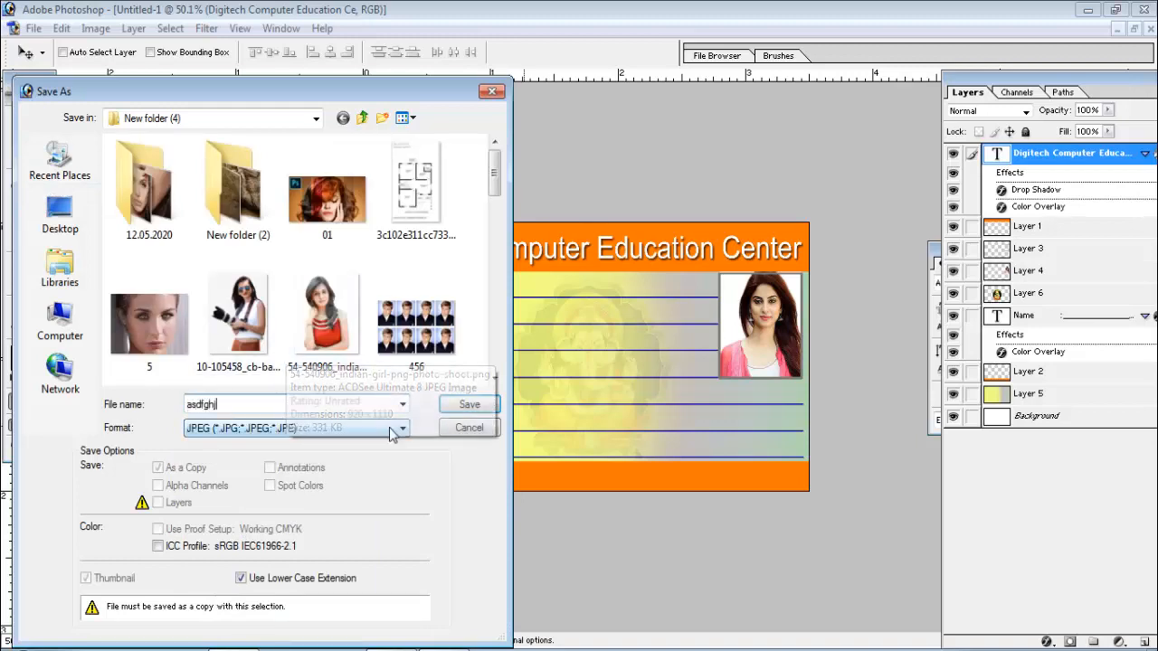
pyautogui.click(60, 216)
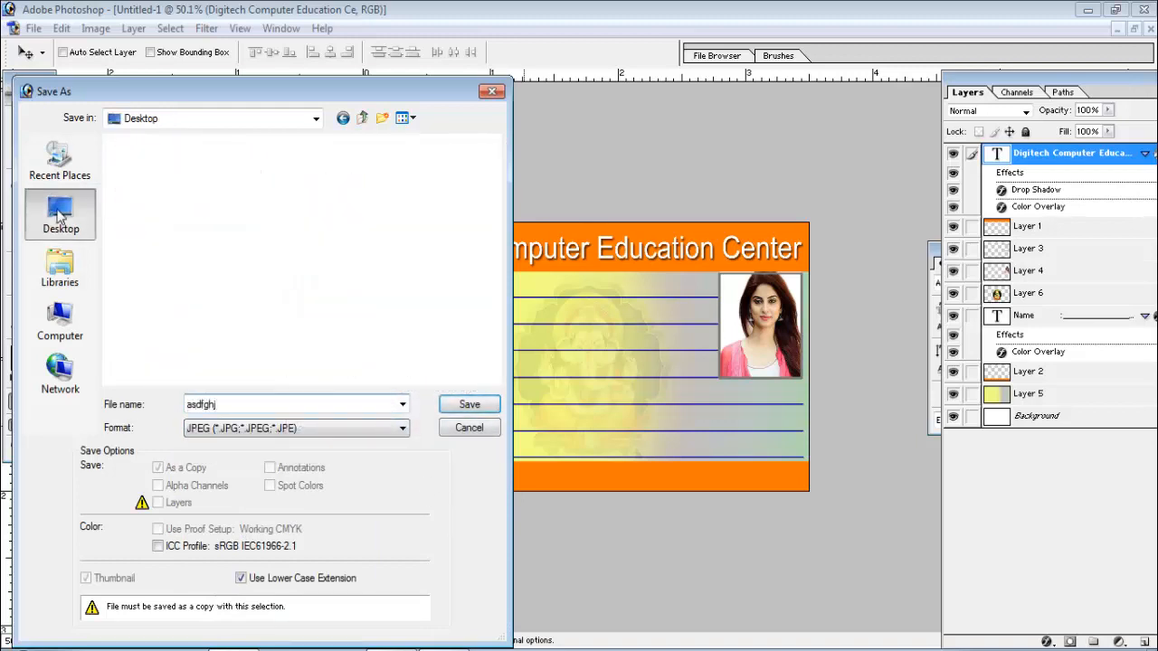
pyautogui.click(468, 404)
pyautogui.click(611, 185)
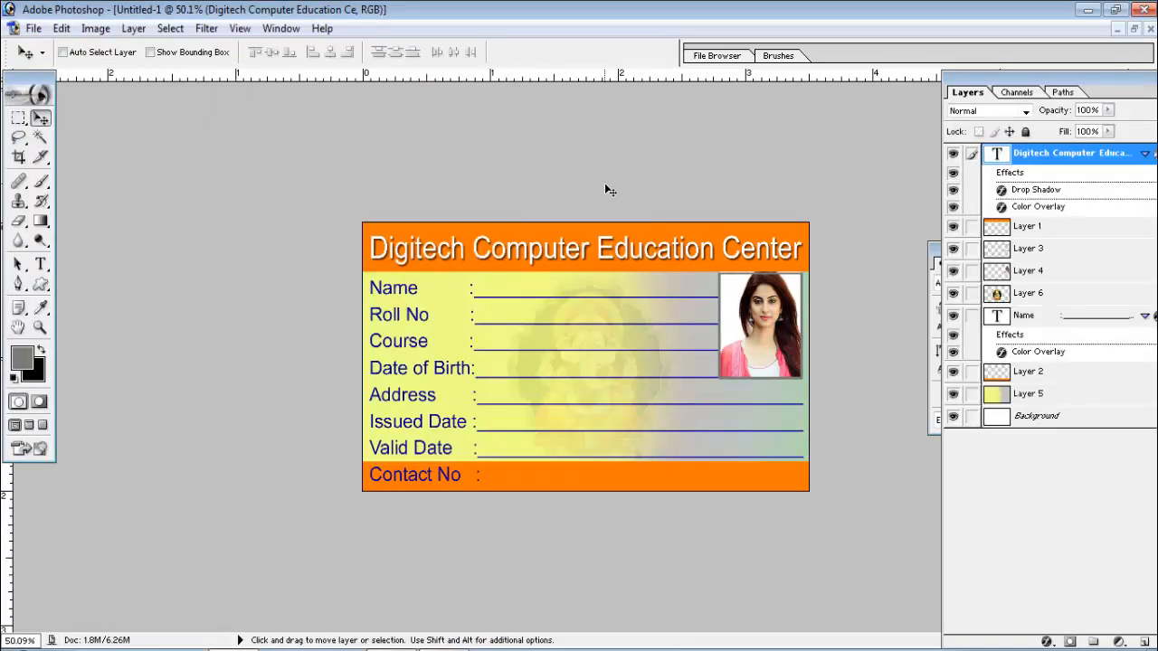
# Minimize Photoshop and open the exported asdfghj image from the desktop in ACDSee Quick View to check the finished card
pyautogui.click(1088, 10)
pyautogui.doubleClick(667, 356)
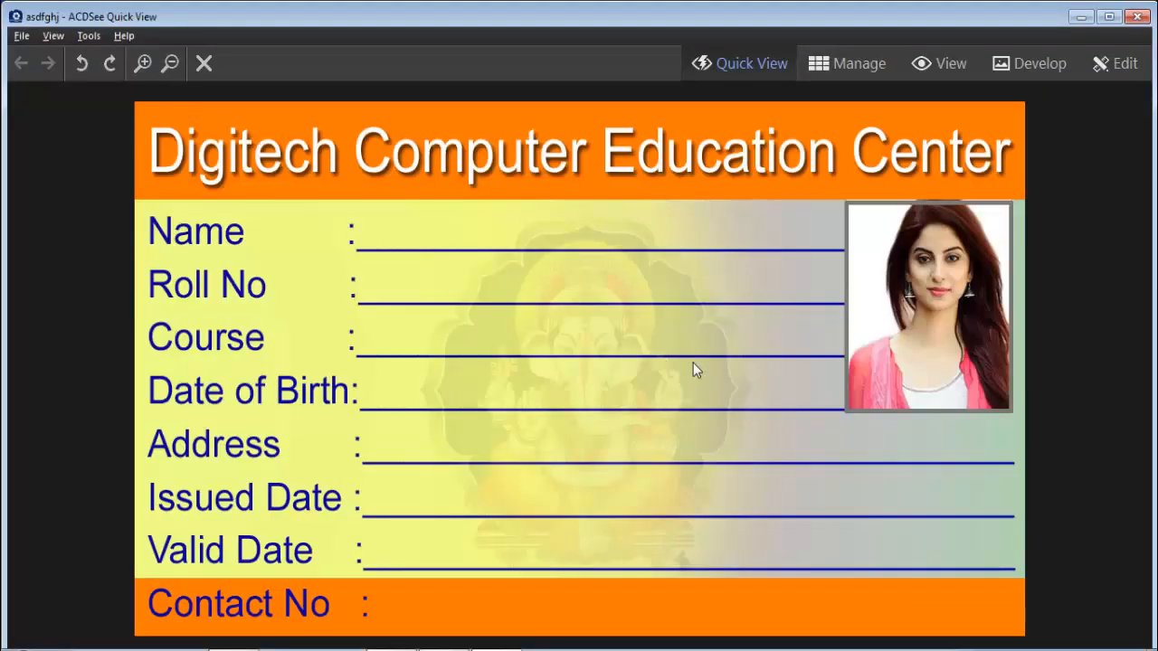